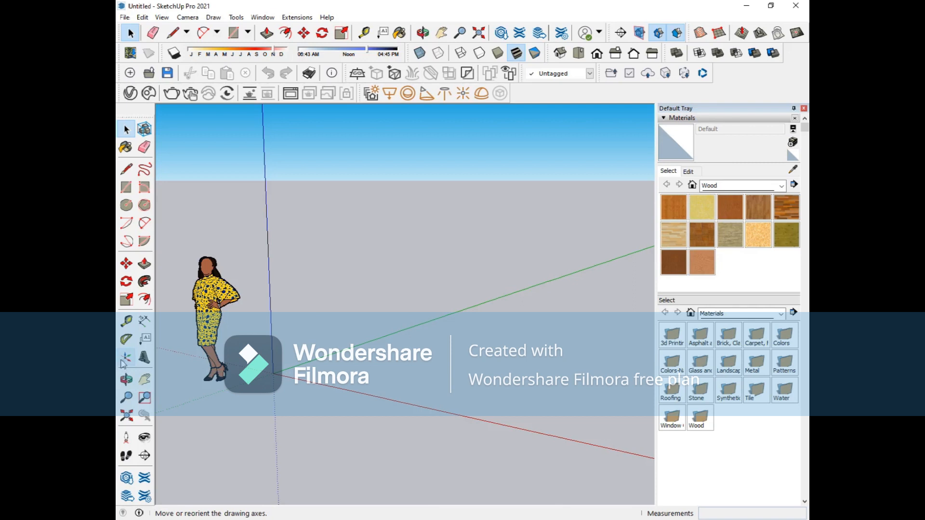
pyautogui.moveTo(270, 304); pyautogui.dragTo(435, 326, button='middle')
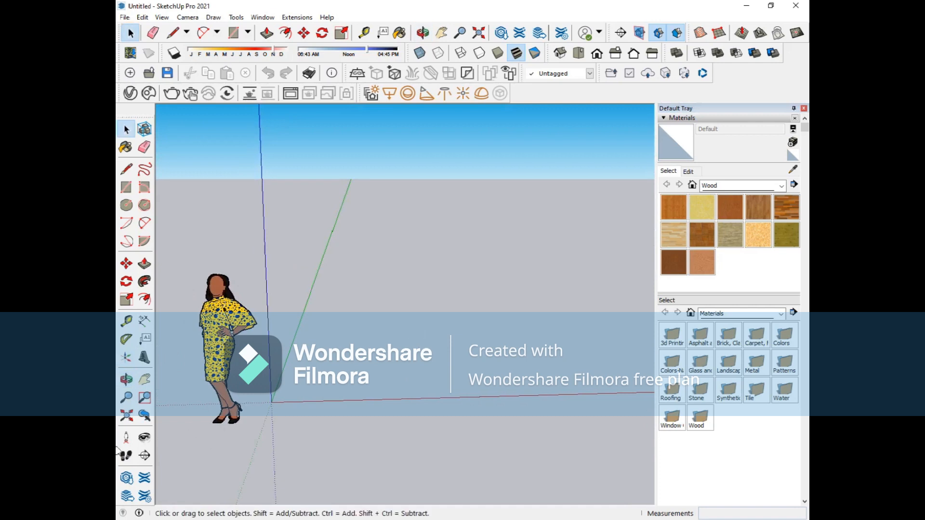
pyautogui.rightClick(350, 304)
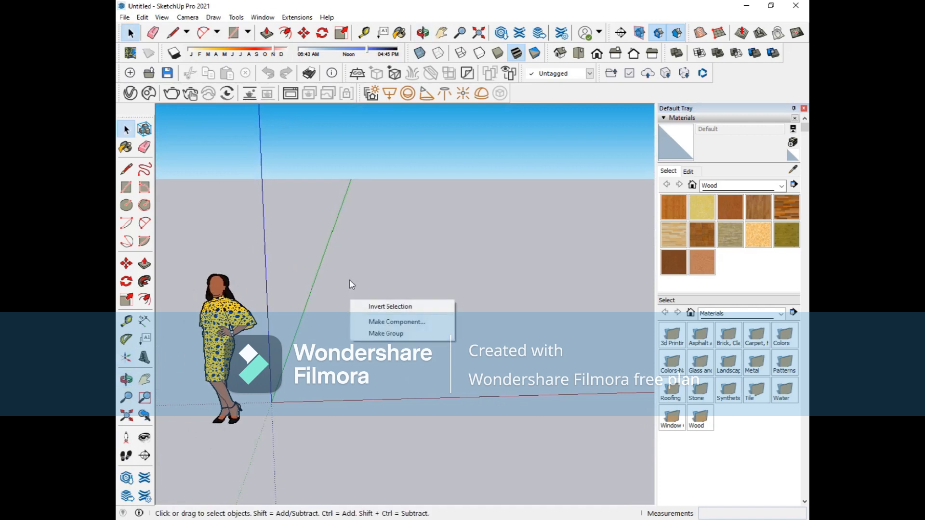
pyautogui.click(345, 287)
pyautogui.moveTo(362, 299); pyautogui.dragTo(395, 293, button='middle')
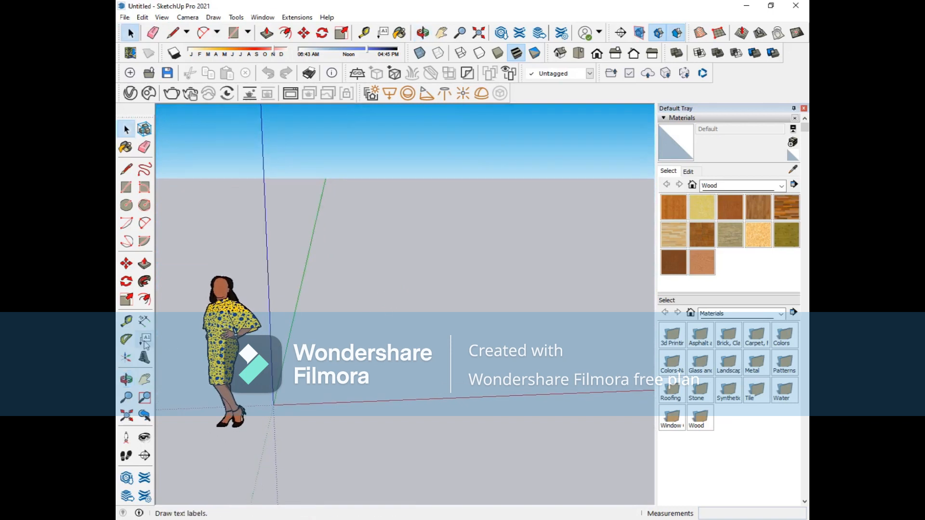
# Try deleting the standing scale figure, practising undo and redo on the deletion
pyautogui.click(222, 309)
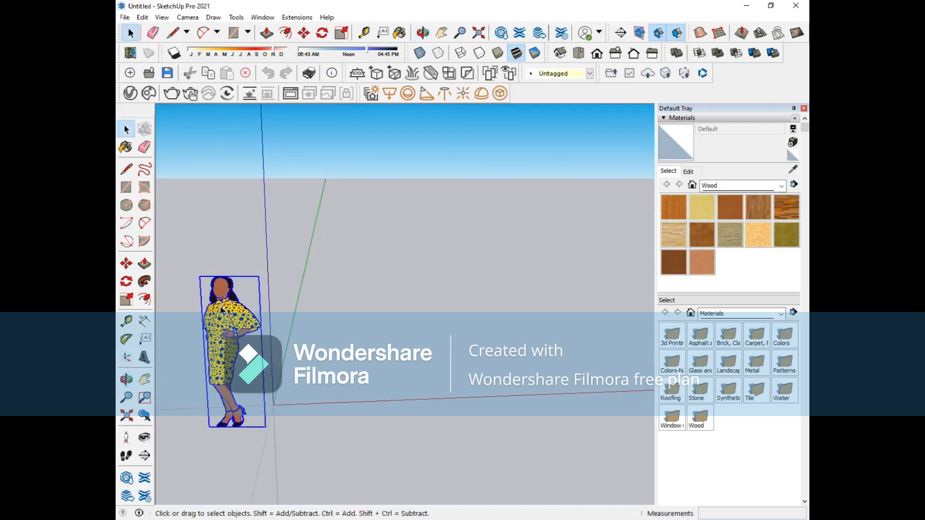
pyautogui.press('Delete')
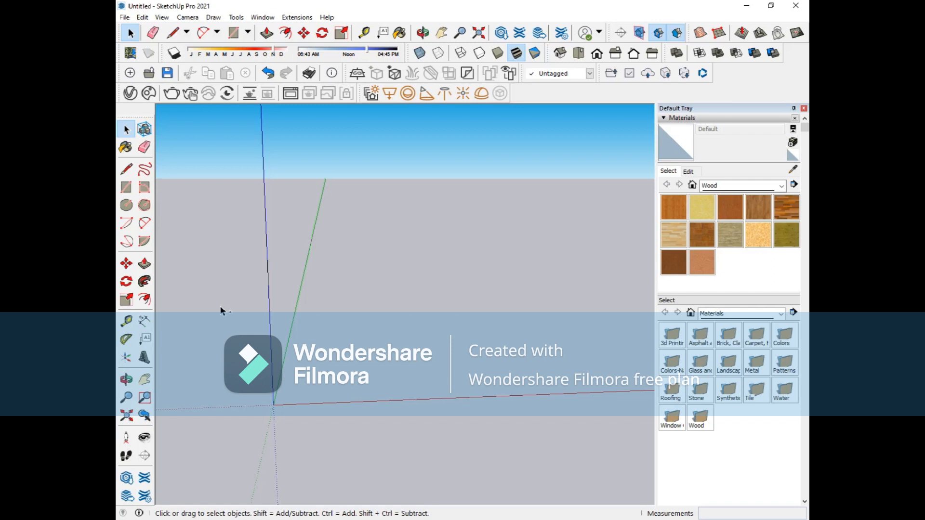
pyautogui.hotkey('ctrl', 'z')
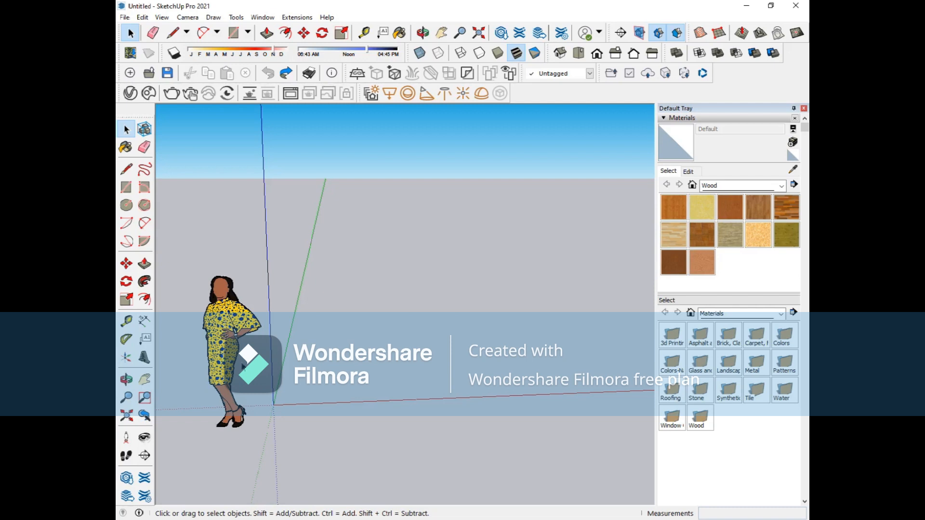
pyautogui.moveTo(342, 326); pyautogui.dragTo(340, 314, button='middle')
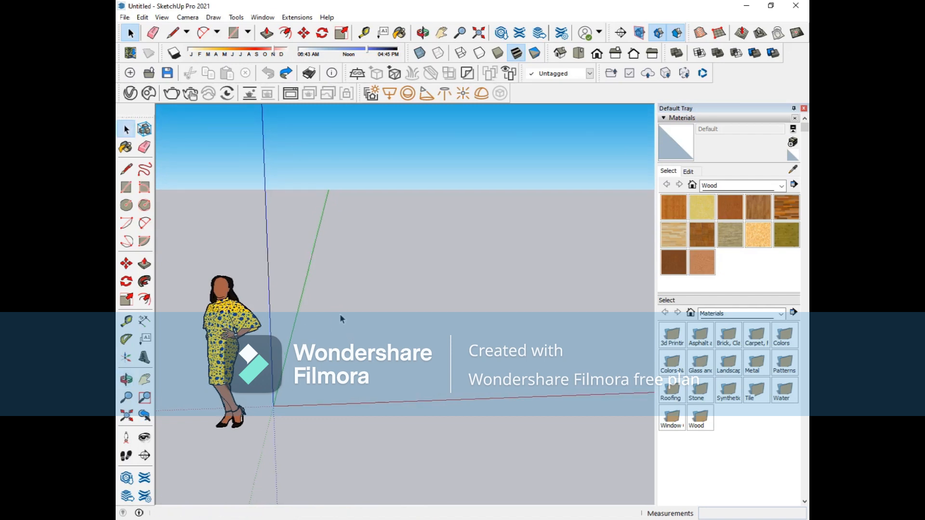
pyautogui.hotkey('ctrl', 'y')
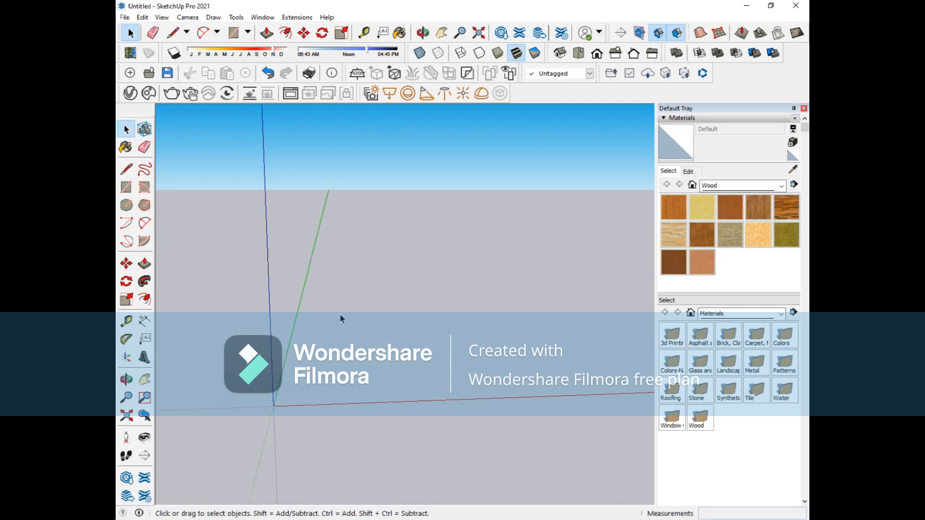
pyautogui.hotkey('ctrl', 'z')
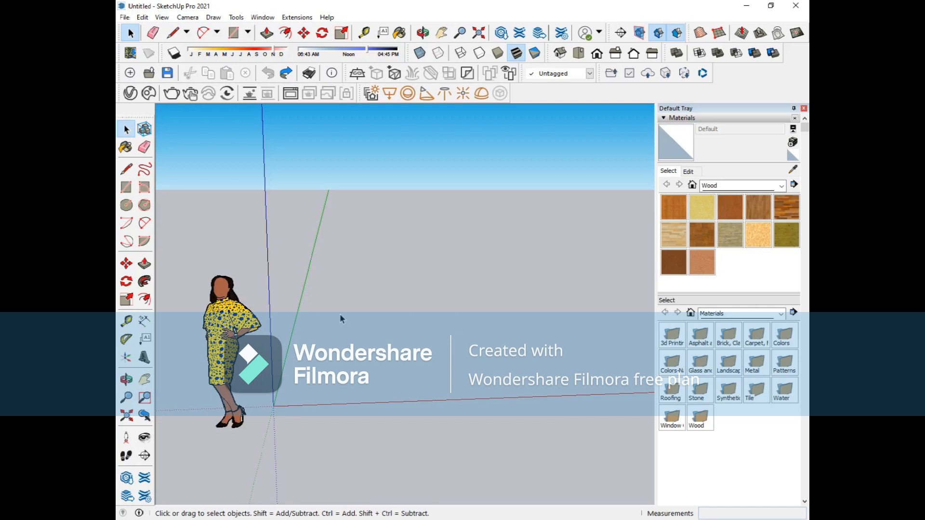
# Select everything in the model and delete the scale figure
pyautogui.middleClick(354, 314)
pyautogui.middleClick(353, 314)
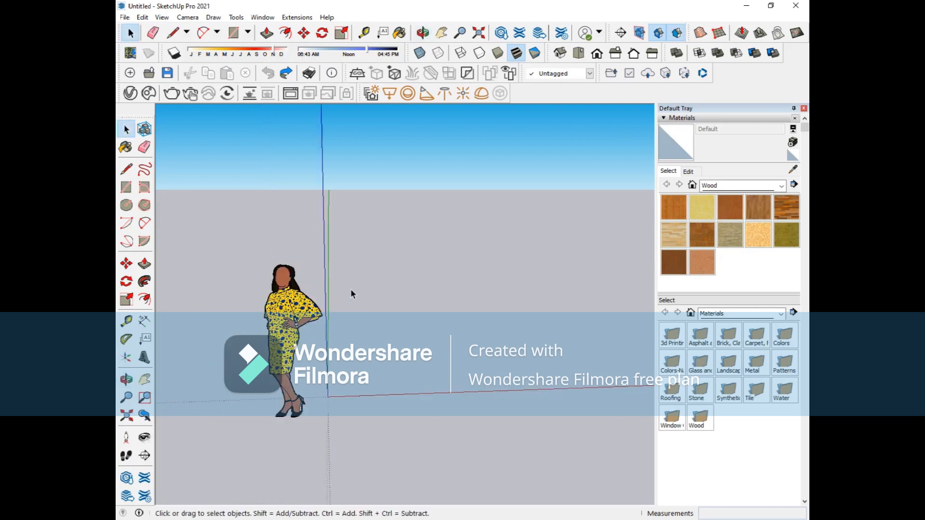
pyautogui.middleClick(368, 302)
pyautogui.middleClick(368, 302)
pyautogui.middleClick(385, 302)
pyautogui.middleClick(386, 302)
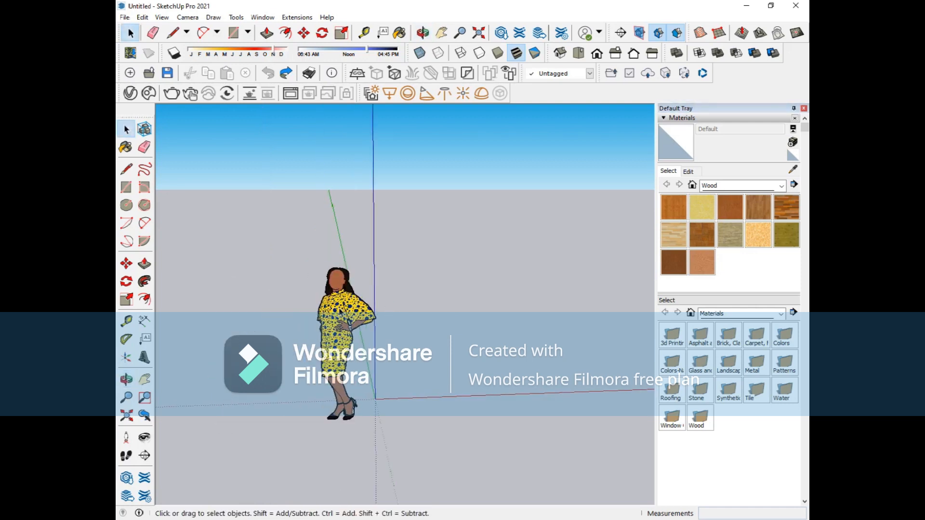
pyautogui.hotkey('ctrl', 'a')
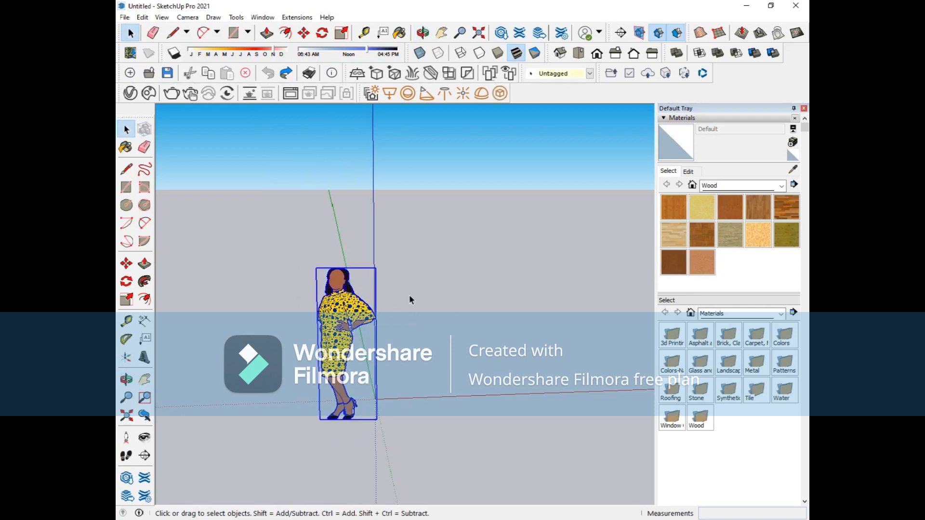
pyautogui.press('Delete')
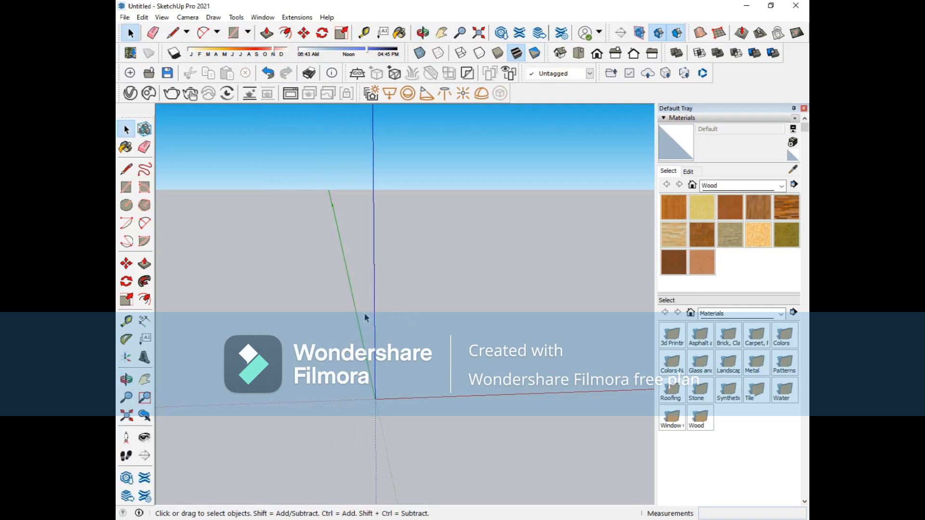
# Choose the Groundcover River Rock 4 inch material from the Landscaping, Fencing and Vegetation collection
pyautogui.moveTo(403, 309)
pyautogui.mouseDown(button='middle')
pyautogui.moveTo(345, 314)
pyautogui.moveTo(385, 313)
pyautogui.mouseUp(button='middle')
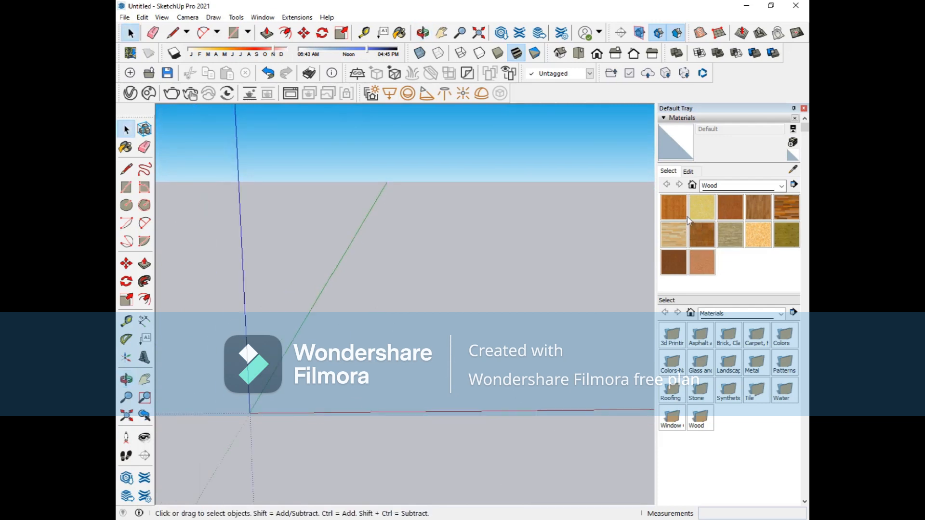
pyautogui.click(721, 187)
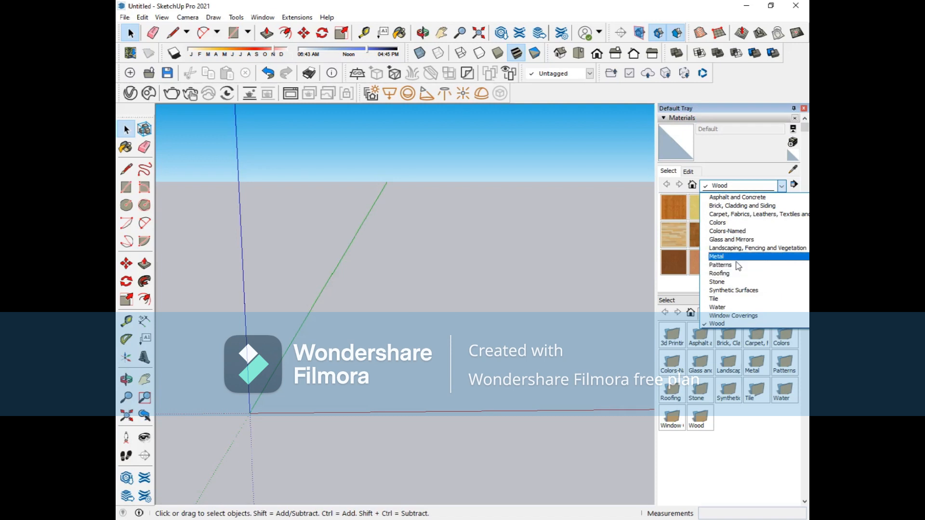
pyautogui.click(779, 249)
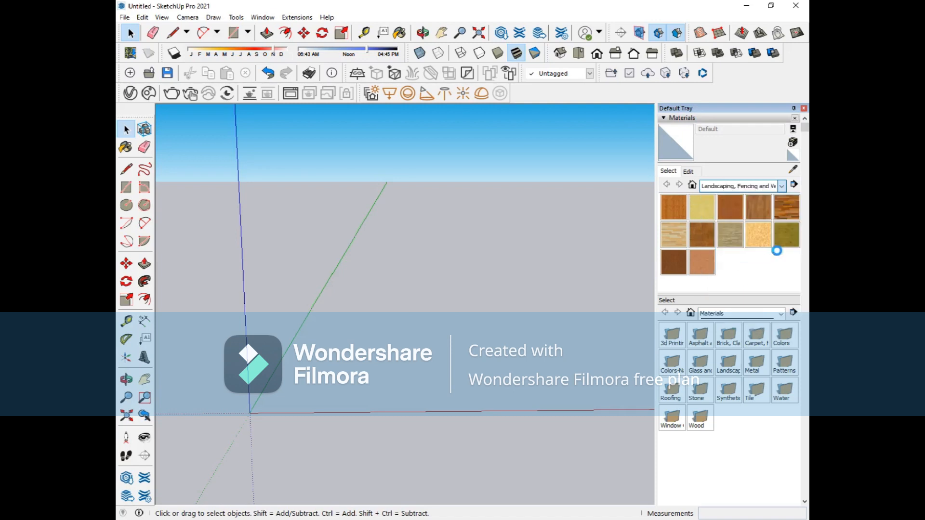
pyautogui.moveTo(798, 210); pyautogui.dragTo(799, 231)
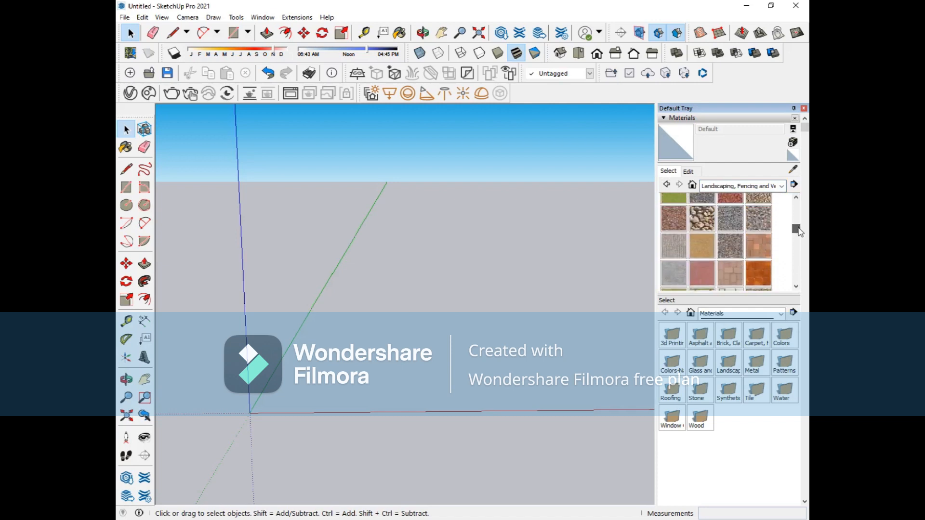
pyautogui.click(702, 220)
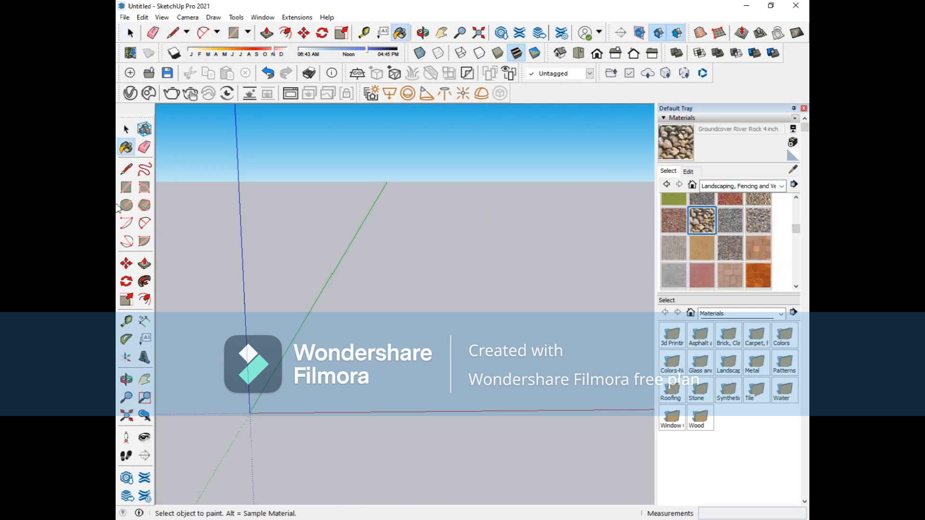
# Draw a small rectangle on the ground near the origin and paint it with Groundcover River Rock 4 inch
pyautogui.click(126, 187)
pyautogui.click(307, 361)
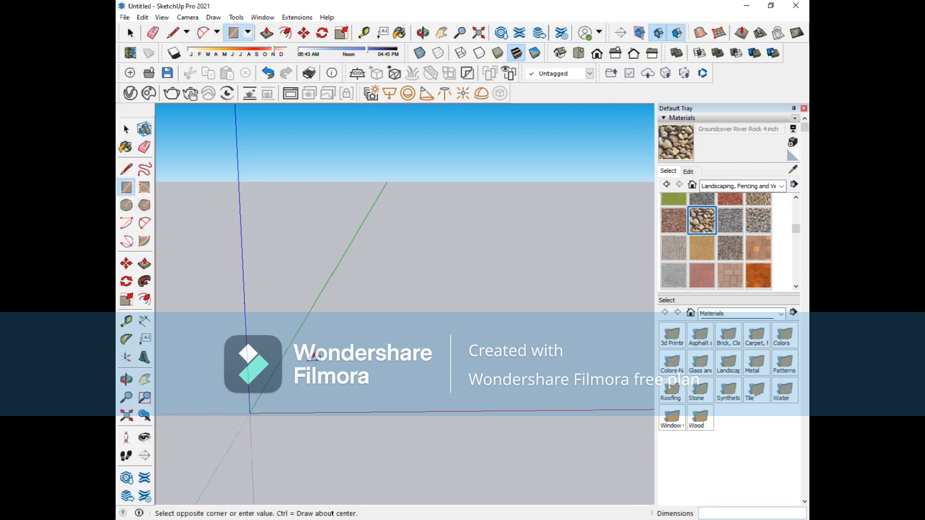
pyautogui.click(356, 370)
pyautogui.click(677, 144)
pyautogui.click(329, 368)
# Examine the painted rectangle and its position relative to the axes, using Orbit and Zoom
pyautogui.scroll(-1, 330, 368)
pyautogui.scroll(-2, 330, 365)
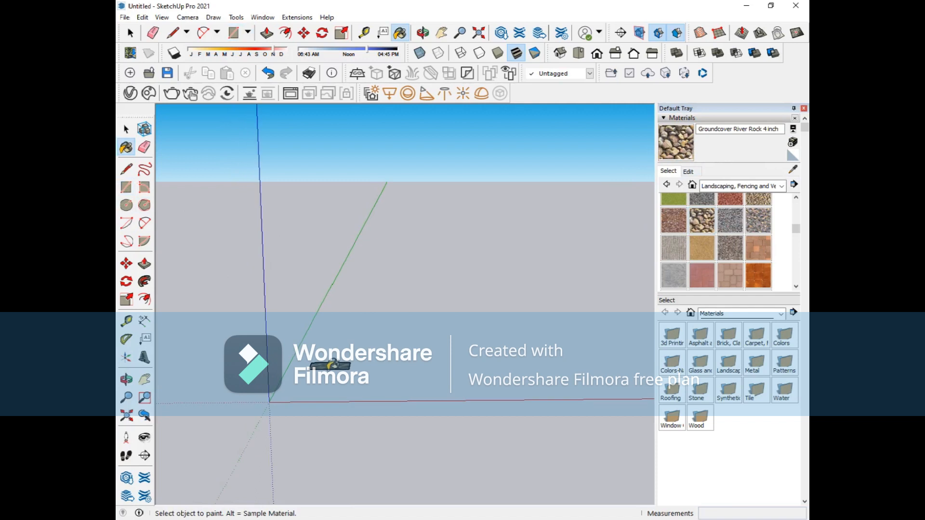
pyautogui.scroll(-1, 330, 365)
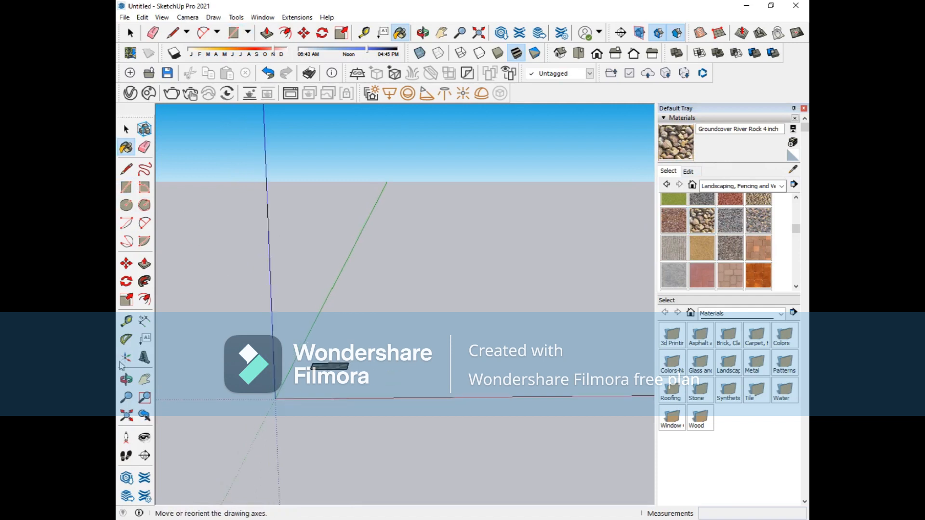
pyautogui.click(130, 380)
pyautogui.moveTo(357, 381); pyautogui.dragTo(241, 383)
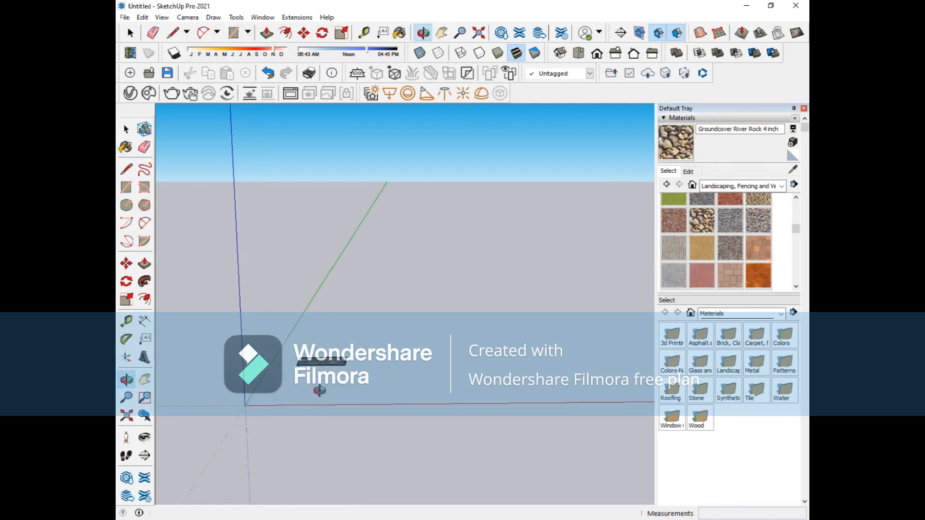
pyautogui.scroll(-1, 318, 389)
pyautogui.scroll(1, 319, 389)
pyautogui.scroll(-1, 319, 388)
pyautogui.scroll(-1, 319, 389)
pyautogui.scroll(1, 318, 389)
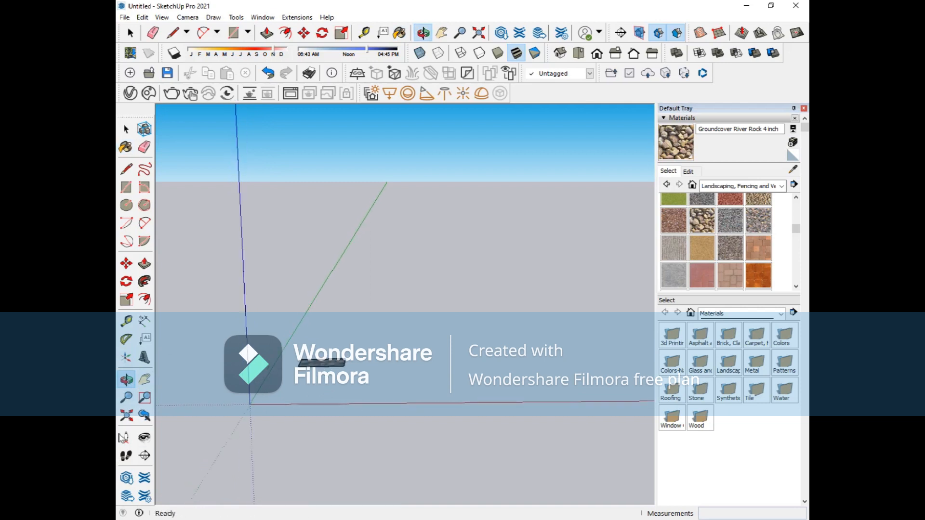
pyautogui.click(144, 397)
pyautogui.press('b')
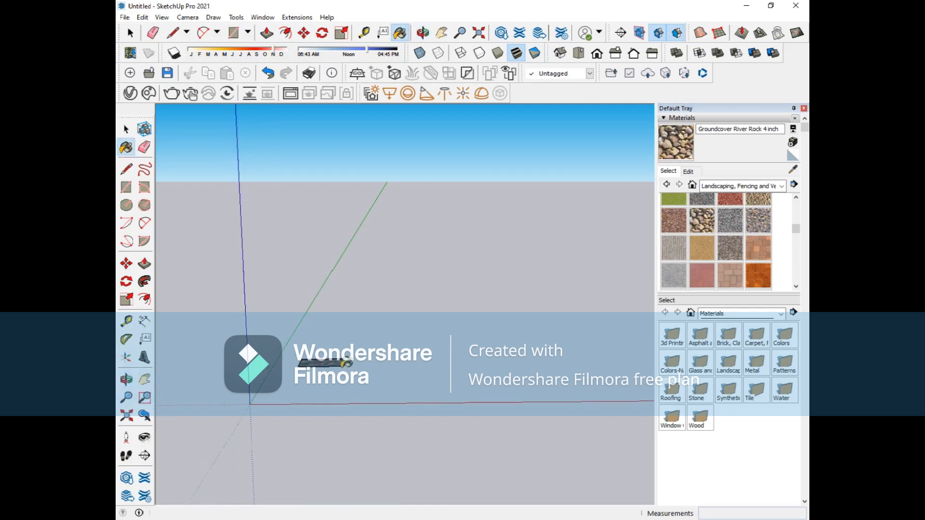
pyautogui.click(129, 402)
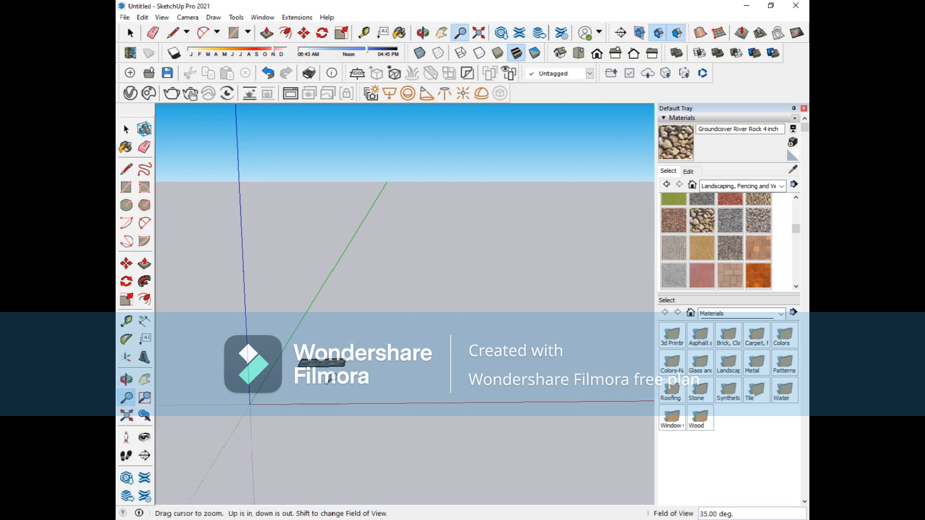
pyautogui.scroll(-3, 424, 299)
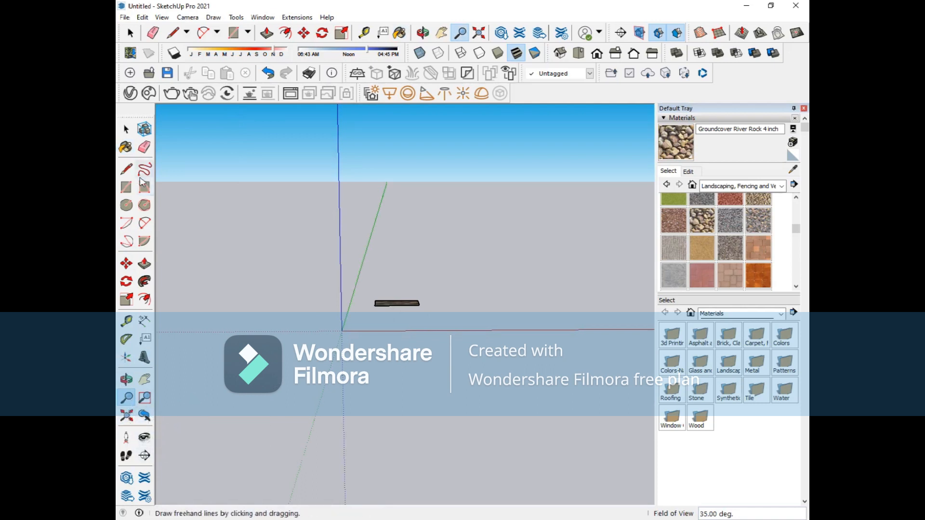
pyautogui.click(126, 129)
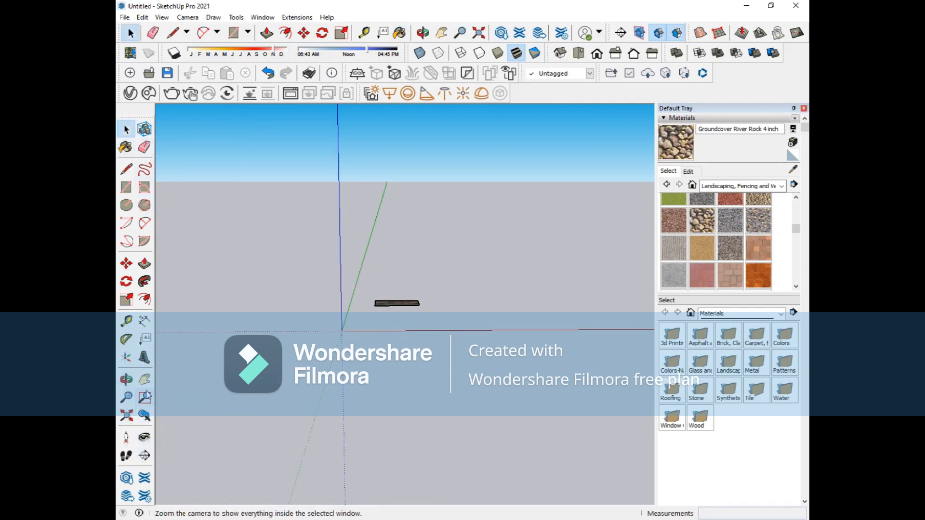
# Examine the river rock texture on the rectangle close up and from above, using Pan, Zoom and Orbit
pyautogui.click(144, 379)
pyautogui.moveTo(443, 283); pyautogui.dragTo(403, 352)
pyautogui.moveTo(325, 407); pyautogui.dragTo(416, 282)
pyautogui.scroll(1, 466, 254)
pyautogui.scroll(4, 463, 254)
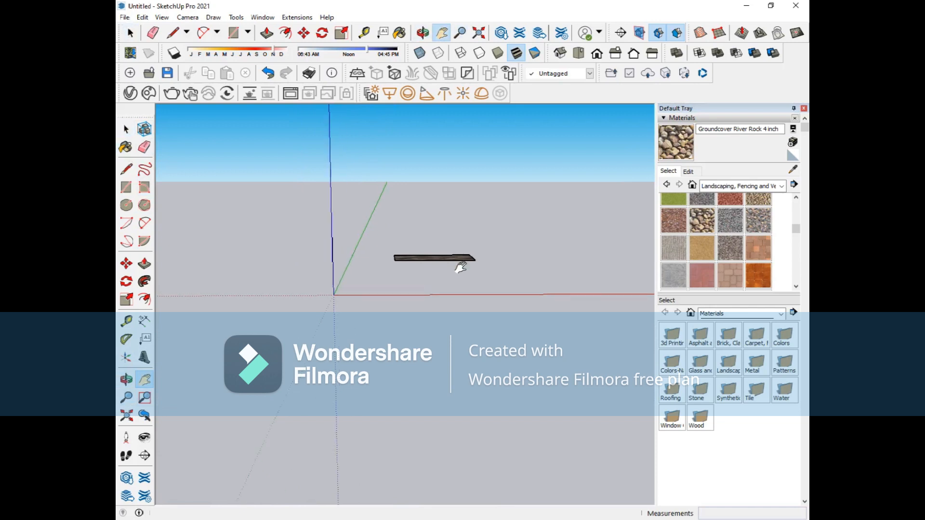
pyautogui.scroll(-2, 460, 267)
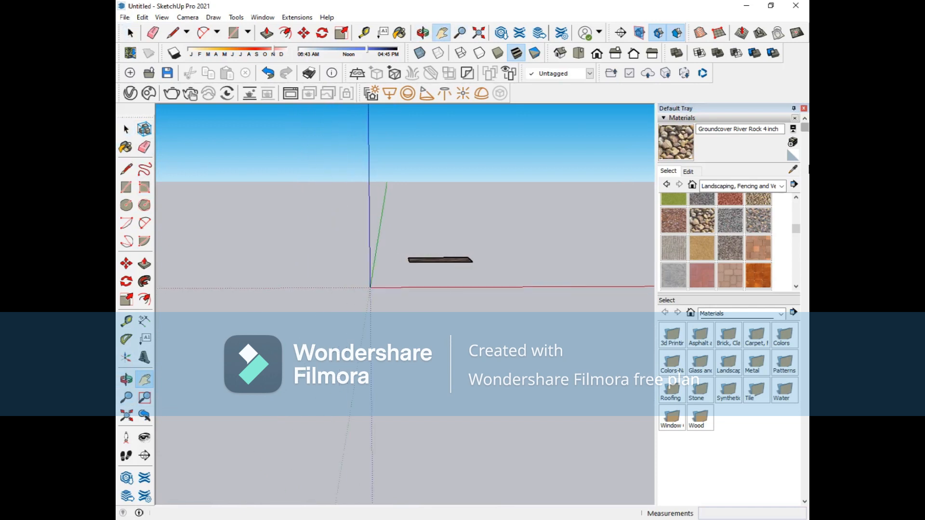
pyautogui.moveTo(808, 131)
pyautogui.mouseDown()
pyautogui.moveTo(807, 168)
pyautogui.moveTo(806, 128)
pyautogui.mouseUp()
pyautogui.scroll(-1, 475, 257)
pyautogui.moveTo(475, 255); pyautogui.dragTo(314, 431)
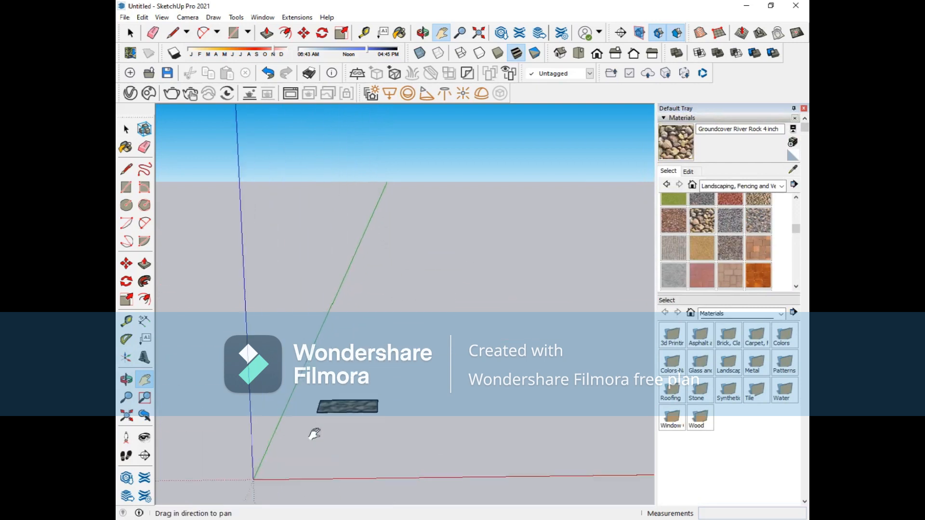
pyautogui.scroll(2, 331, 419)
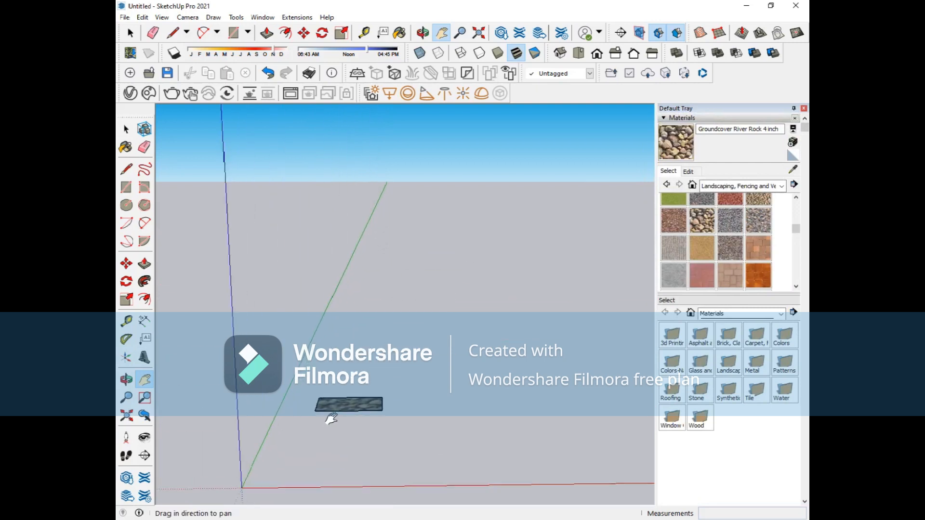
pyautogui.scroll(3, 331, 424)
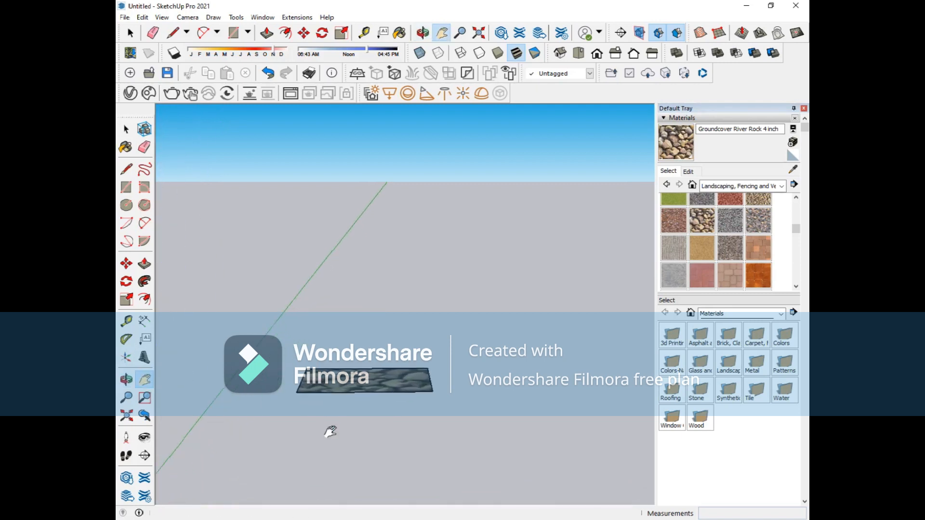
pyautogui.moveTo(331, 431); pyautogui.dragTo(287, 368, button='middle')
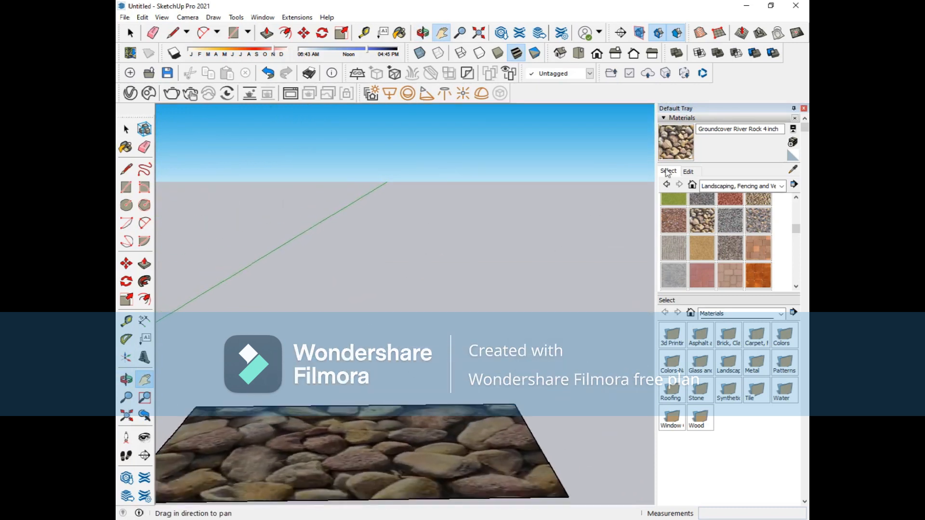
pyautogui.moveTo(397, 456); pyautogui.dragTo(427, 359)
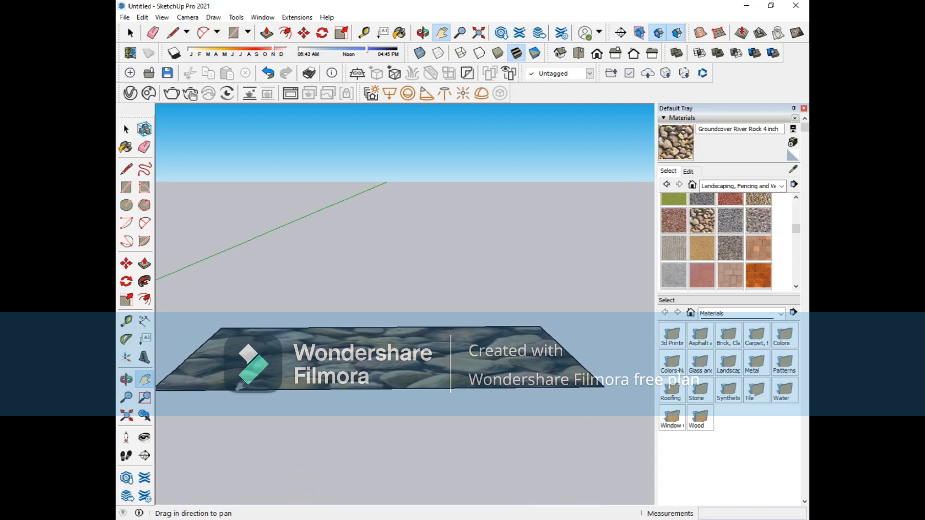
pyautogui.click(126, 381)
pyautogui.moveTo(384, 201); pyautogui.dragTo(377, 374)
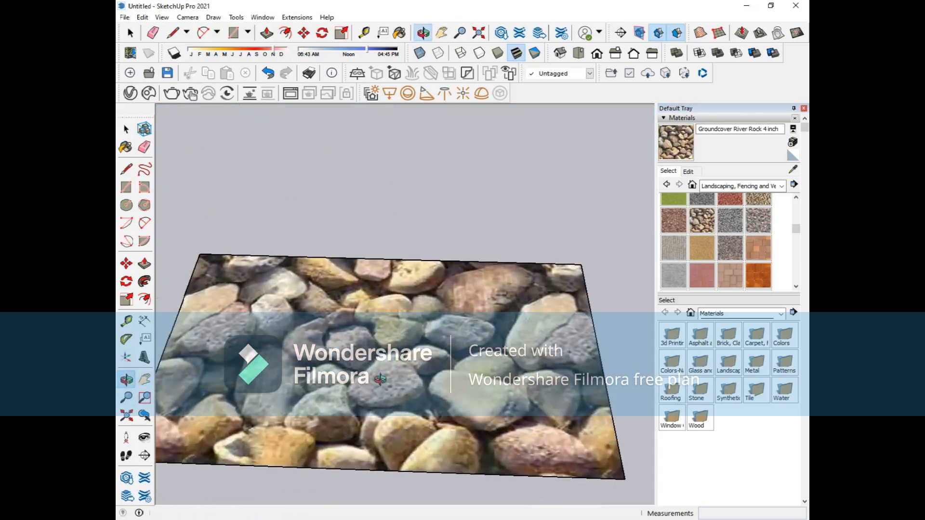
# Examine the river rock rectangle at different distances and from another angle, using Zoom and Orbit
pyautogui.scroll(-2, 390, 277)
pyautogui.scroll(-5, 391, 277)
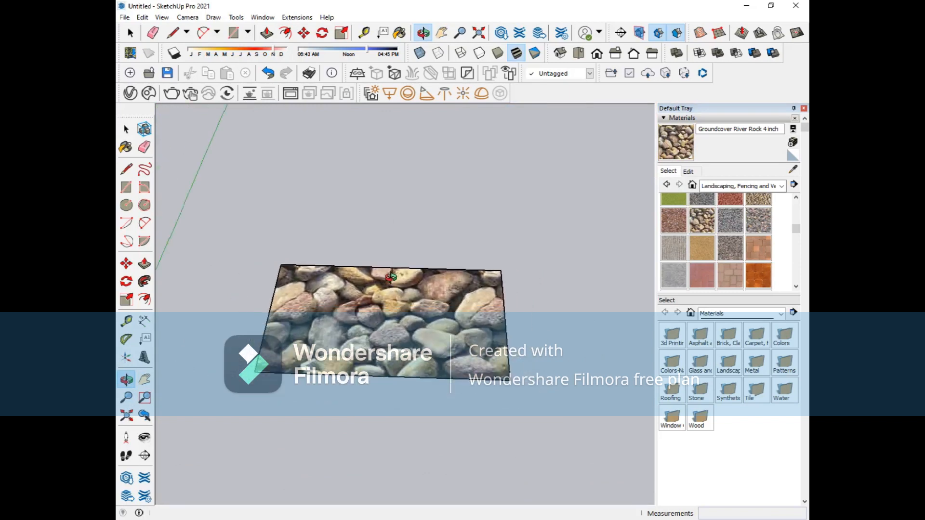
pyautogui.scroll(-2, 390, 277)
pyautogui.scroll(2, 390, 277)
pyautogui.scroll(5, 390, 277)
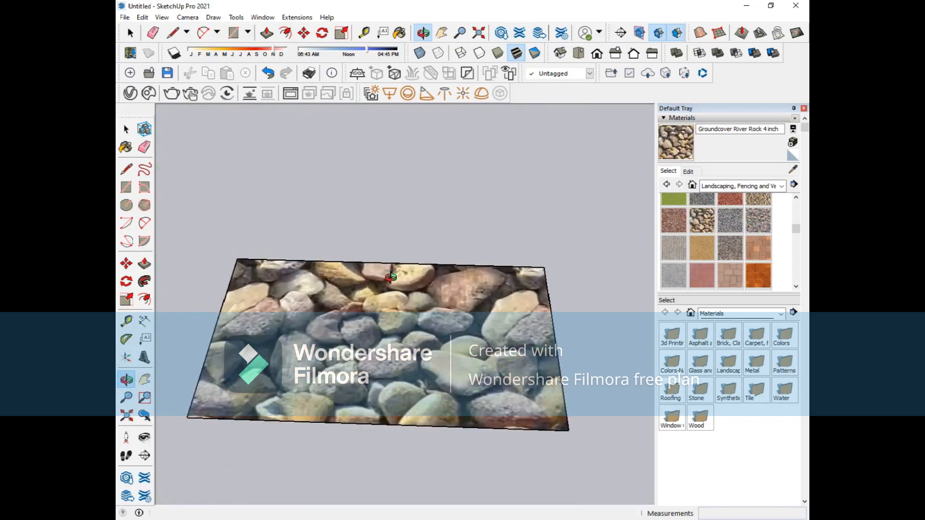
pyautogui.scroll(-1, 390, 277)
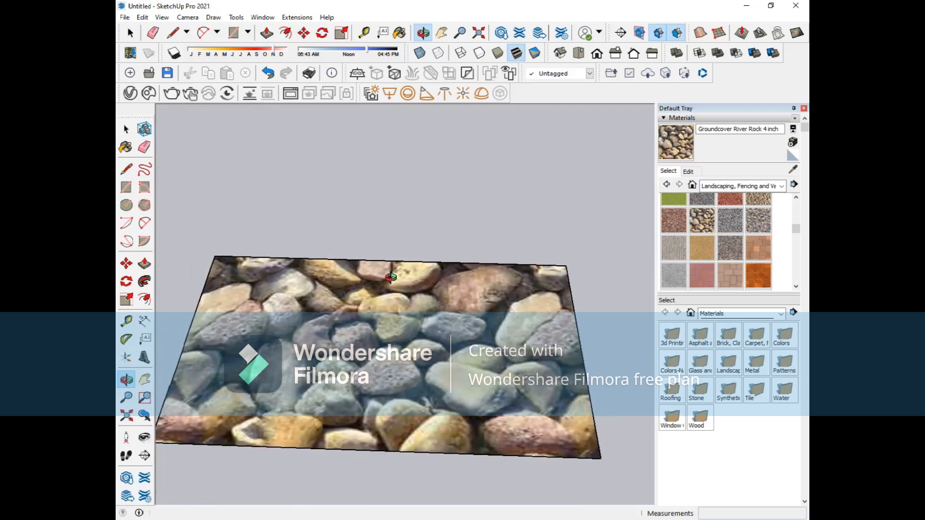
pyautogui.scroll(-3, 390, 277)
pyautogui.moveTo(391, 277); pyautogui.dragTo(433, 235)
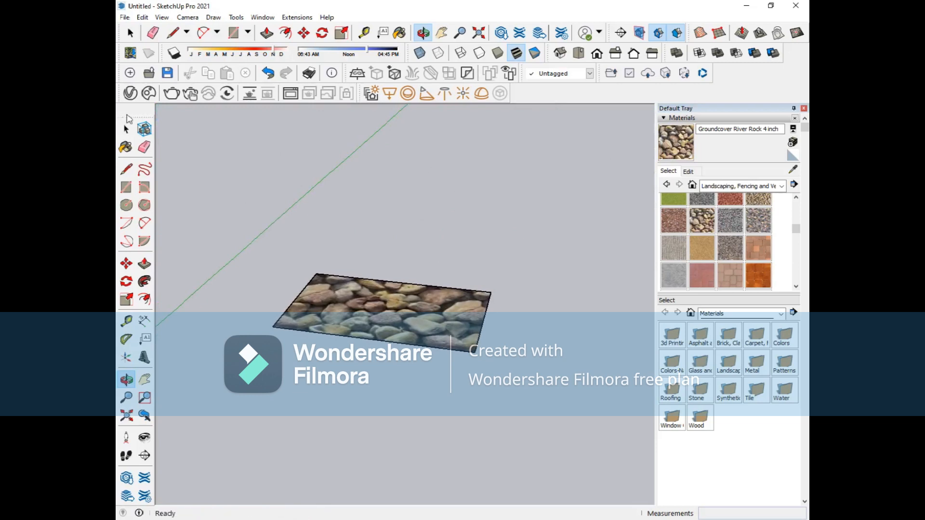
# Delete the river rock rectangle with its edges
pyautogui.click(127, 129)
pyautogui.click(405, 293)
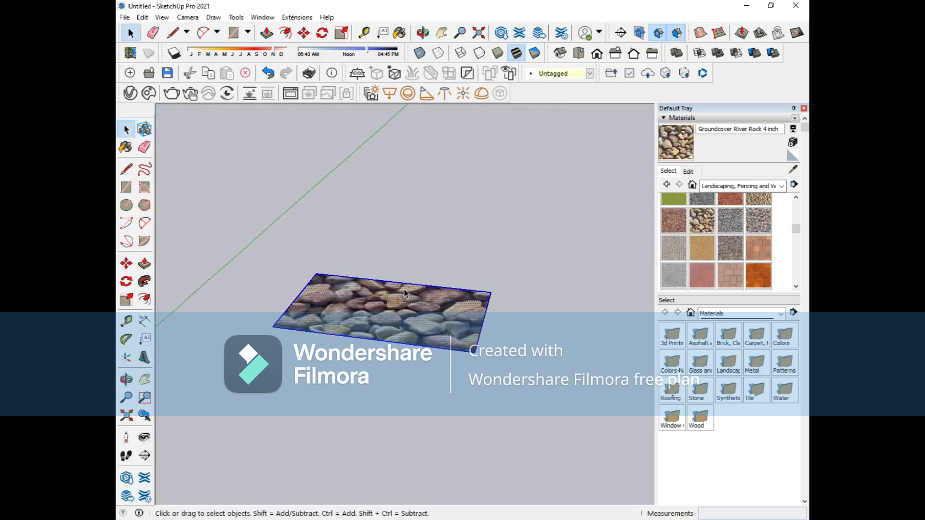
pyautogui.press('Delete')
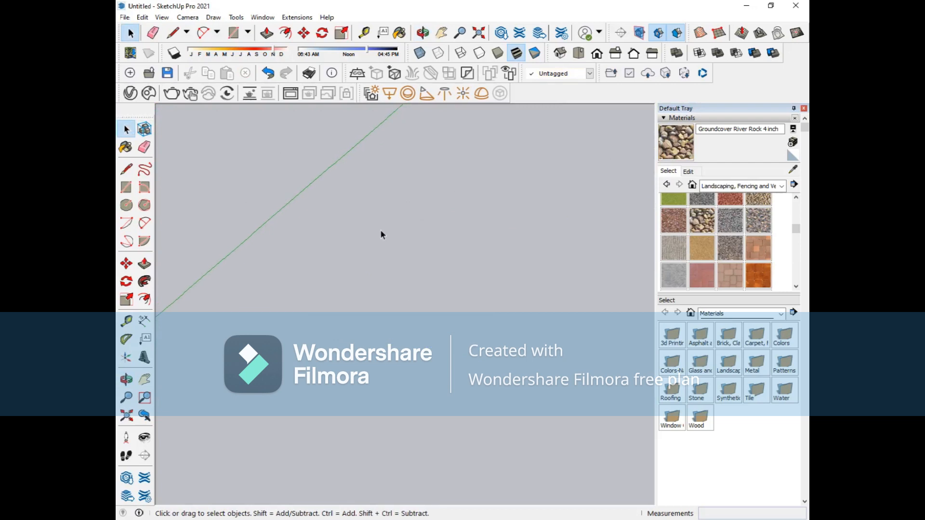
# View the empty ground and the axes around the origin at different distances, using Zoom
pyautogui.scroll(-1, 380, 229)
pyautogui.scroll(1, 380, 230)
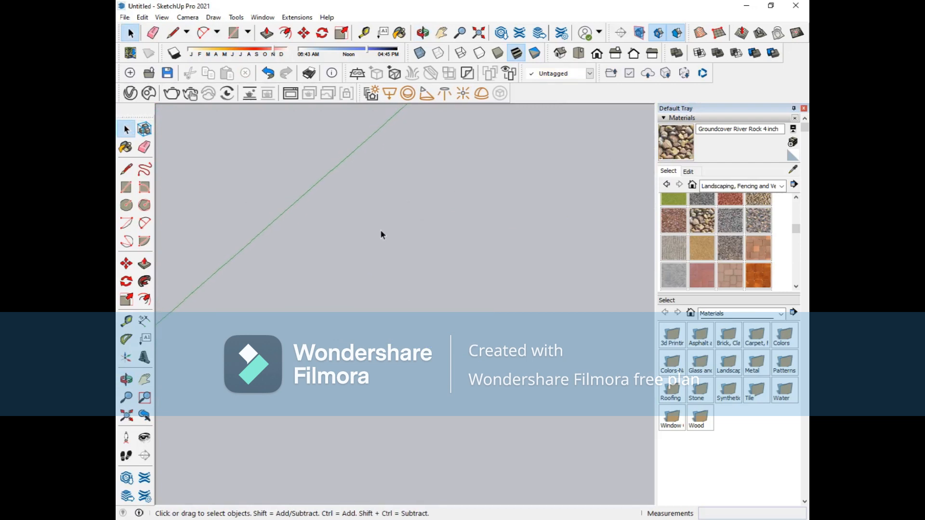
pyautogui.scroll(-1, 381, 231)
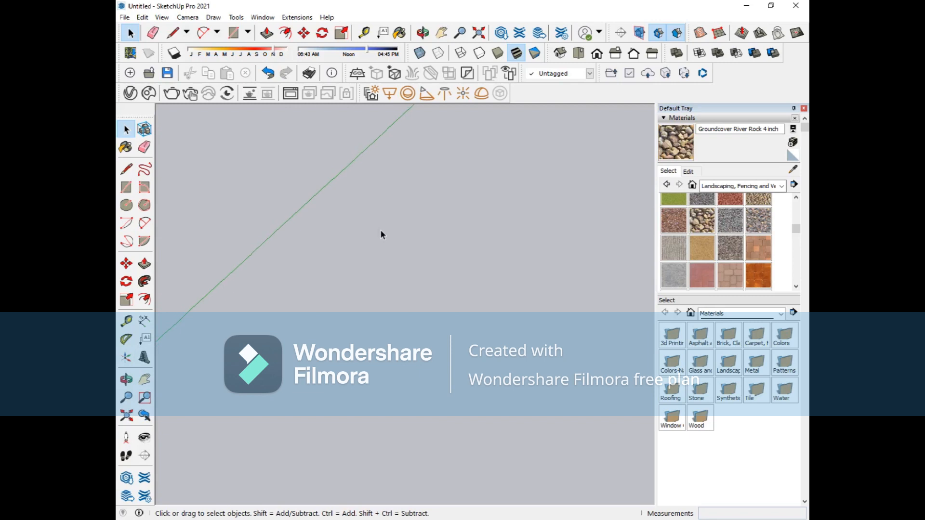
pyautogui.scroll(-1, 380, 230)
pyautogui.scroll(-1, 380, 230)
pyautogui.scroll(-4, 381, 229)
pyautogui.scroll(1, 380, 230)
pyautogui.scroll(-4, 380, 229)
pyautogui.middleClick(380, 230)
pyautogui.scroll(1, 380, 230)
pyautogui.scroll(-1, 381, 231)
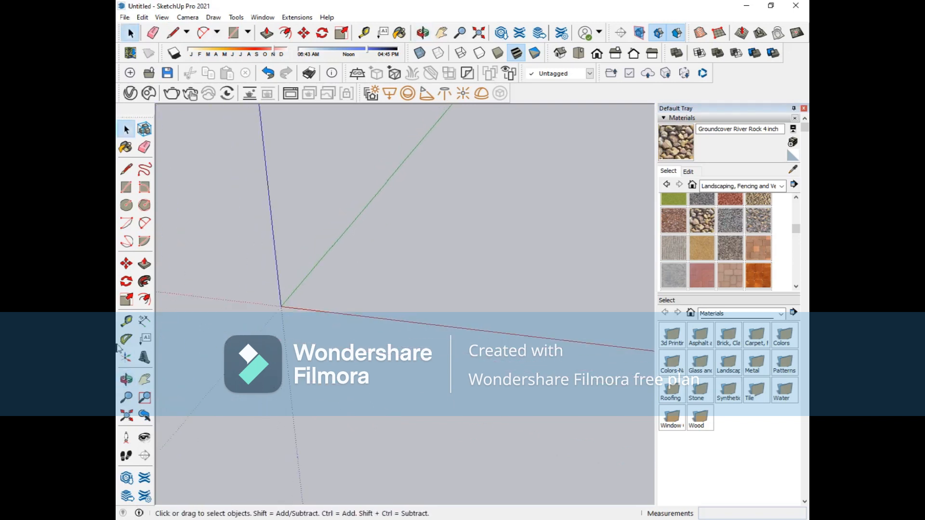
# Examine the axes of the empty scene from different angles, using Orbit and Zoom
pyautogui.click(127, 379)
pyautogui.moveTo(345, 274); pyautogui.dragTo(324, 326)
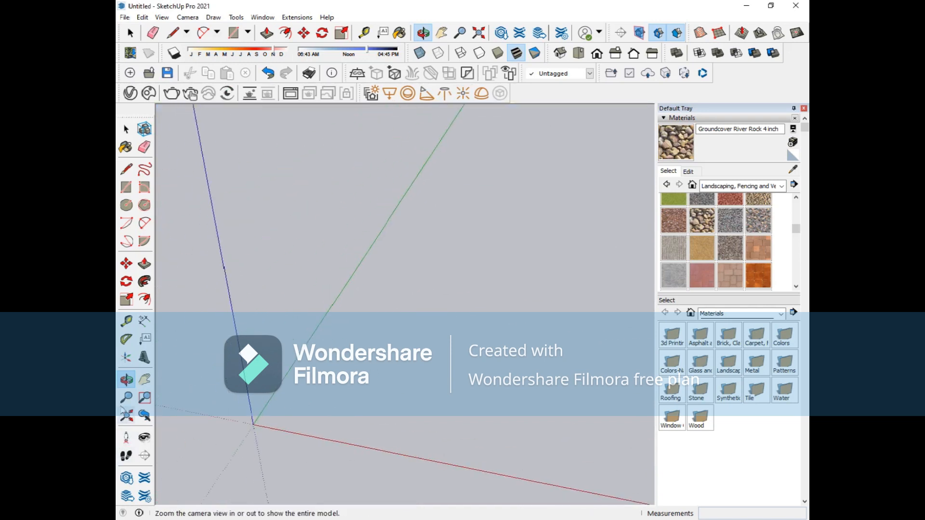
pyautogui.moveTo(238, 401); pyautogui.dragTo(422, 204)
pyautogui.scroll(-3, 422, 204)
pyautogui.scroll(3, 422, 204)
pyautogui.scroll(-1, 423, 204)
# Start a new model without saving the current one and delete the default human figure beside the origin
pyautogui.click(145, 30)
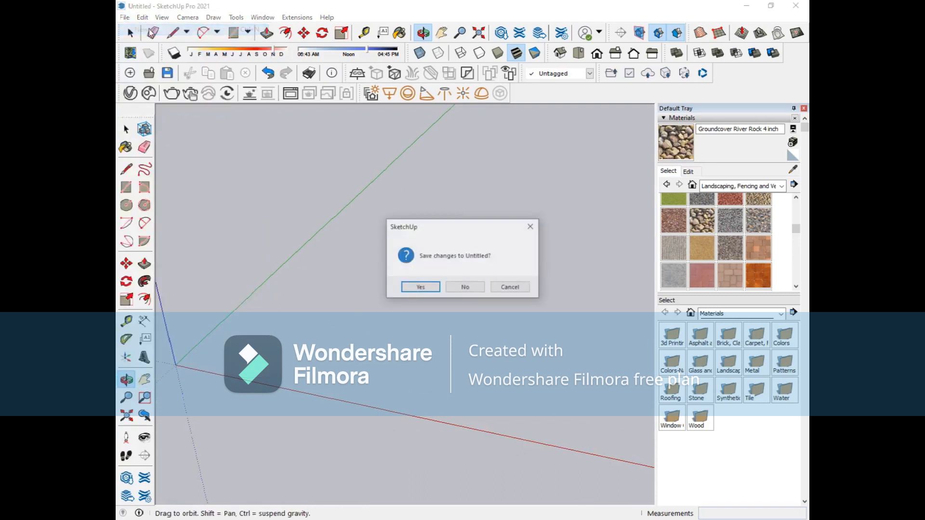
pyautogui.click(466, 290)
pyautogui.moveTo(423, 236); pyautogui.dragTo(423, 343, button='middle')
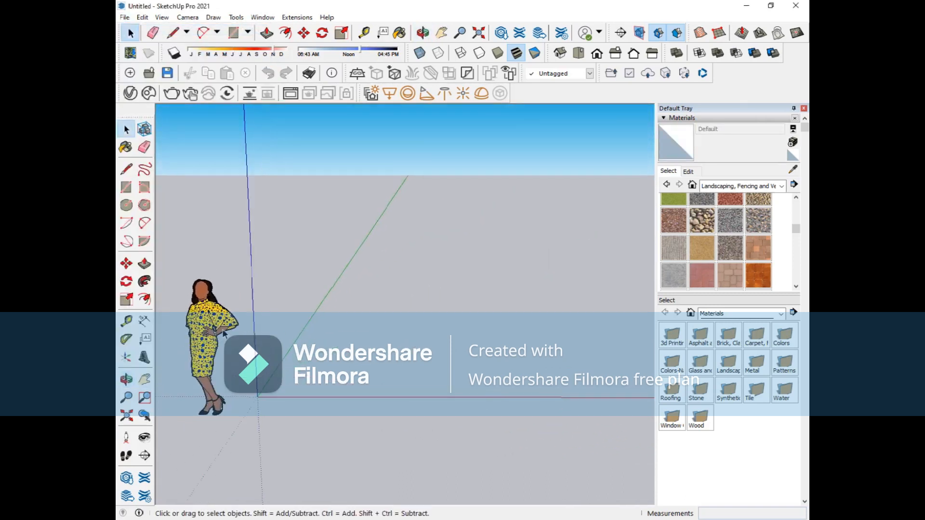
pyautogui.click(223, 332)
pyautogui.press('Delete')
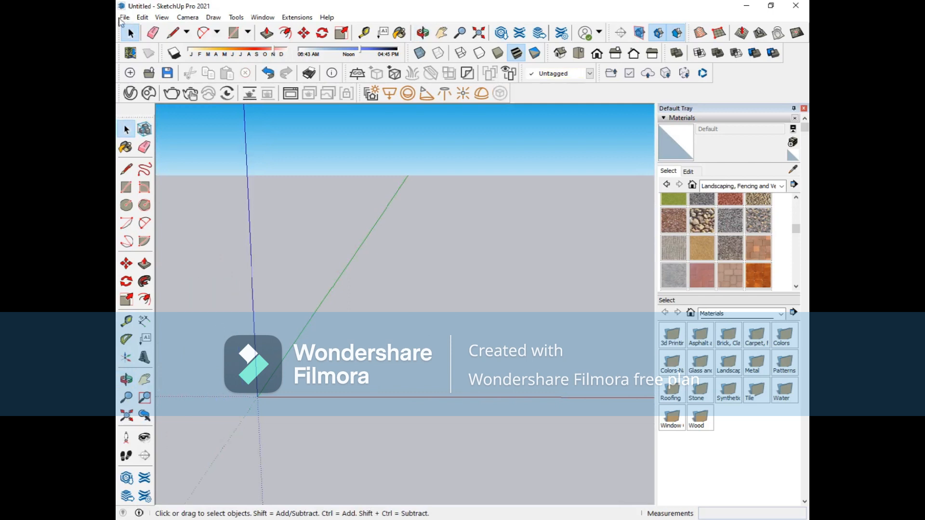
pyautogui.click(141, 18)
pyautogui.moveTo(129, 19)
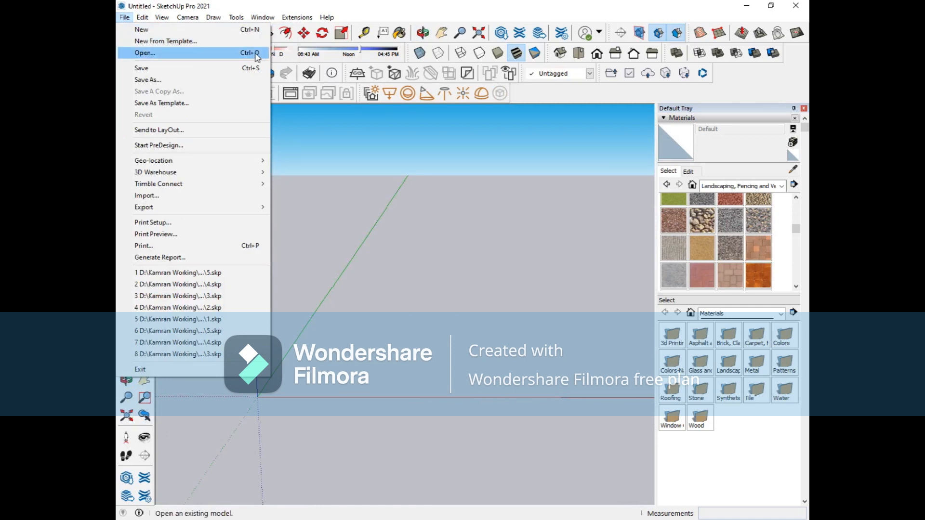
pyautogui.click(279, 252)
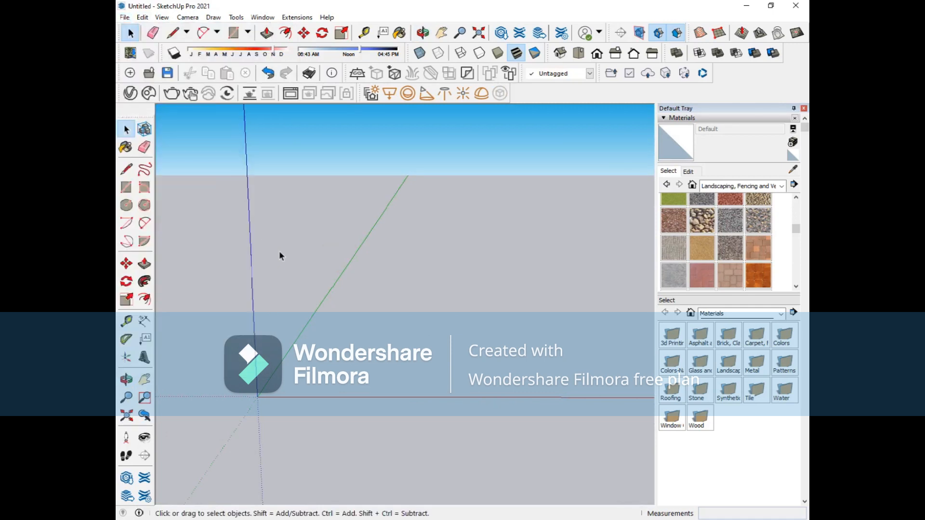
pyautogui.moveTo(299, 353); pyautogui.dragTo(289, 248, button='middle')
pyautogui.click(297, 18)
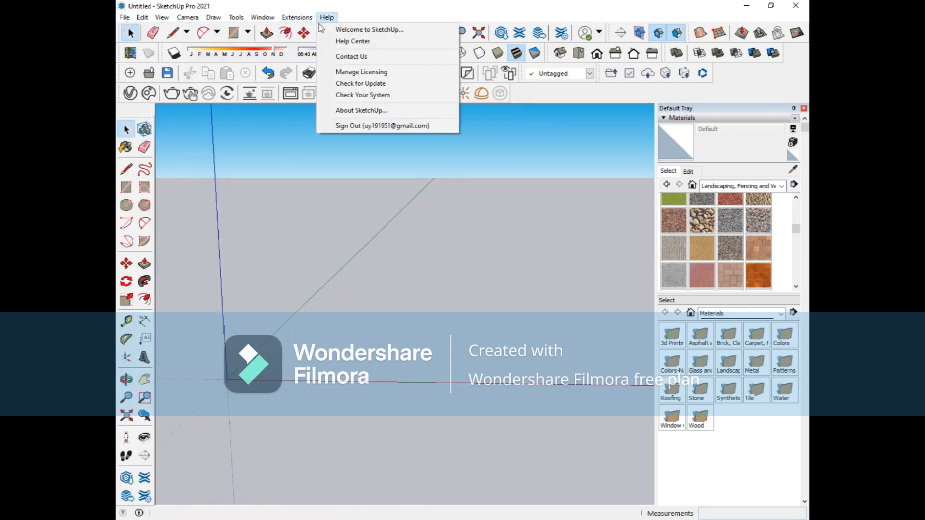
pyautogui.moveTo(230, 18)
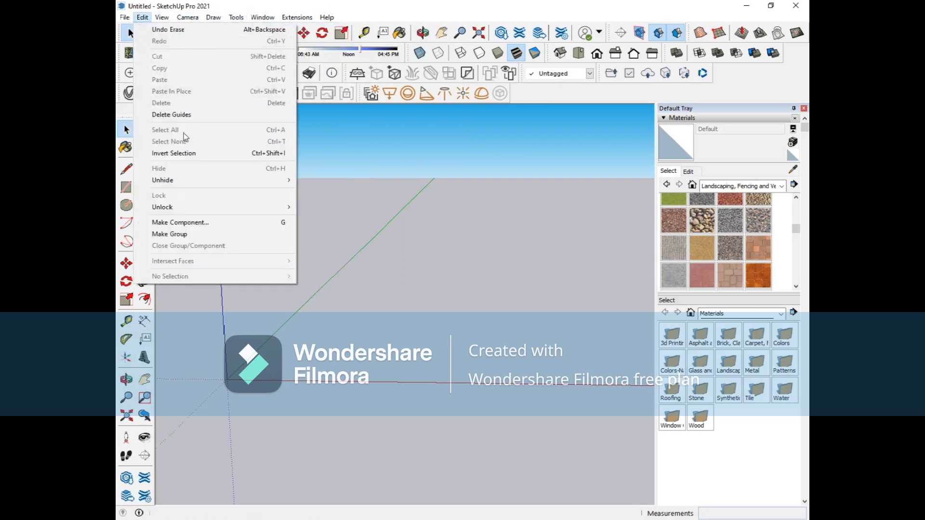
pyautogui.click(388, 343)
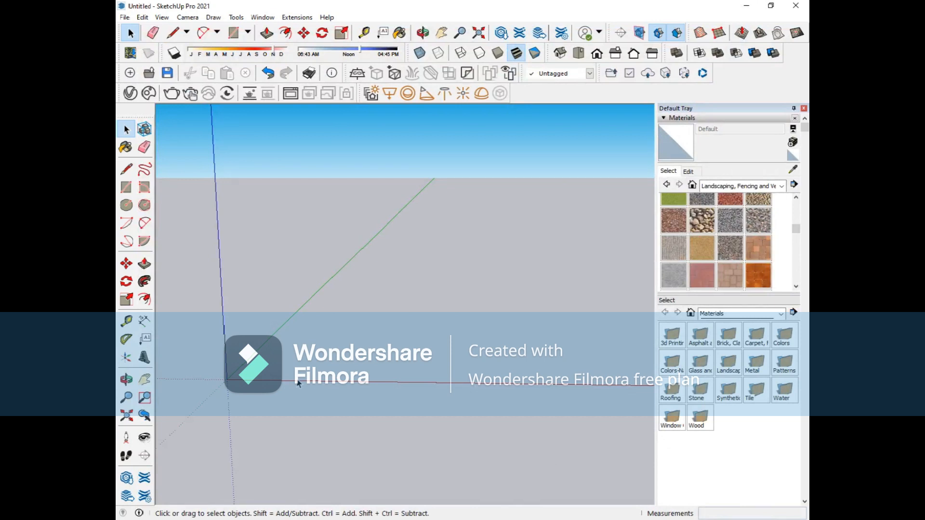
pyautogui.scroll(1, 432, 181)
pyautogui.moveTo(432, 181)
pyautogui.mouseDown(button='middle')
pyautogui.moveTo(430, 161)
pyautogui.moveTo(440, 188)
pyautogui.mouseUp(button='middle')
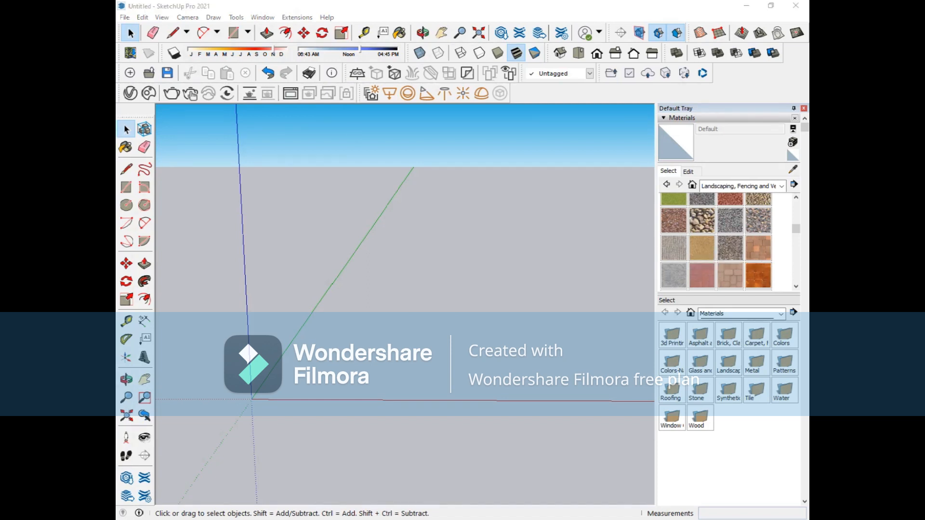
# Open the model's unit settings and choose the Decimal measurement format
pyautogui.click(263, 17)
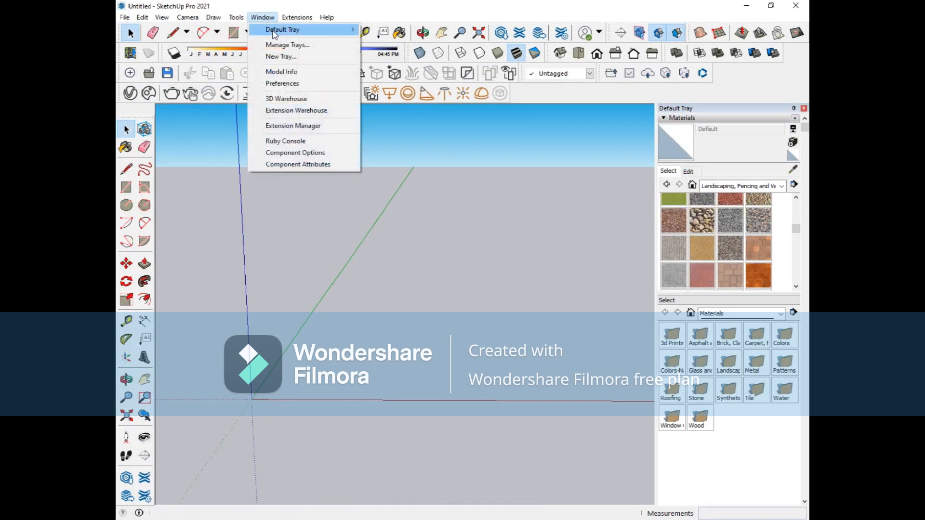
pyautogui.moveTo(311, 34)
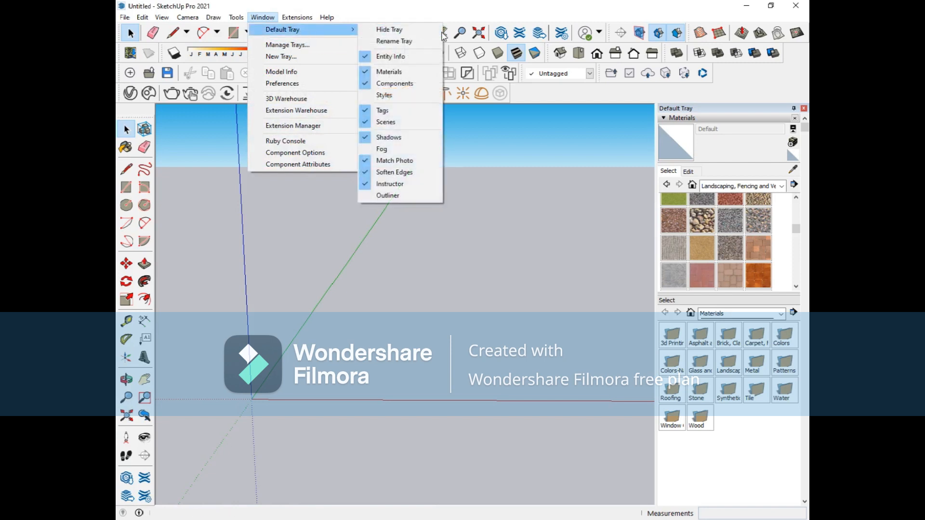
pyautogui.click(284, 71)
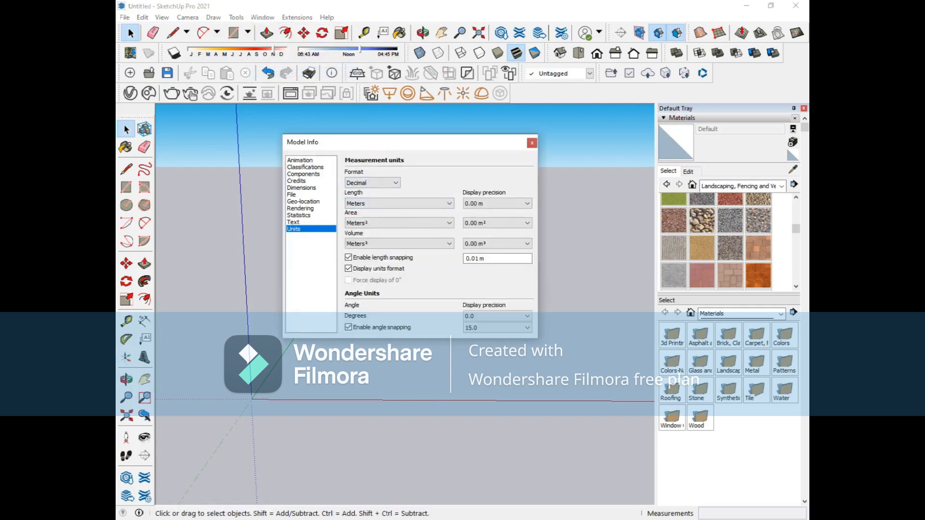
pyautogui.click(390, 184)
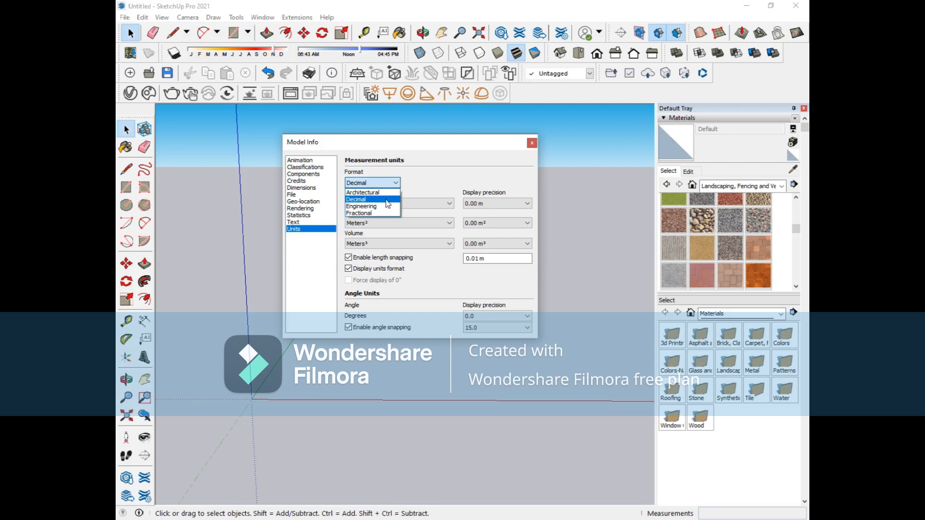
pyautogui.click(385, 201)
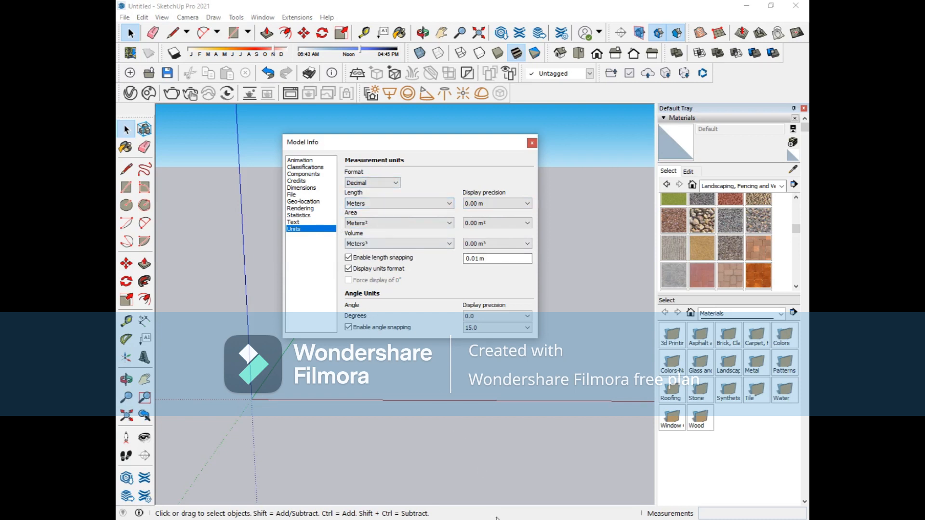
pyautogui.click(524, 203)
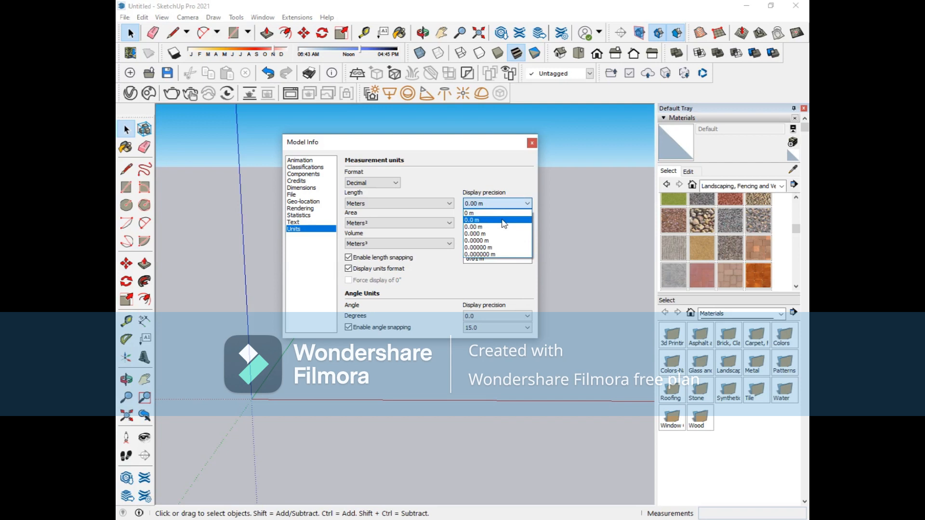
pyautogui.click(589, 212)
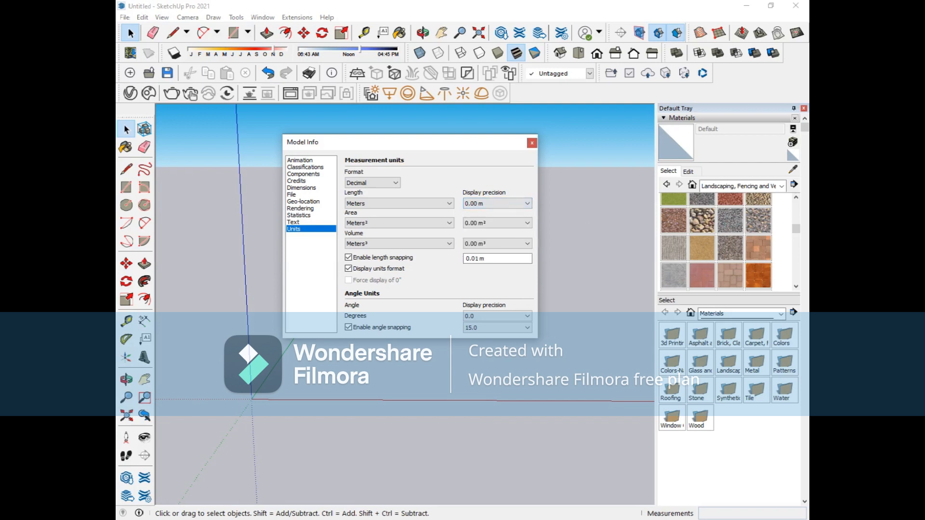
# Set the model's length unit to Centimeters with a display precision of 0 cm
pyautogui.click(385, 204)
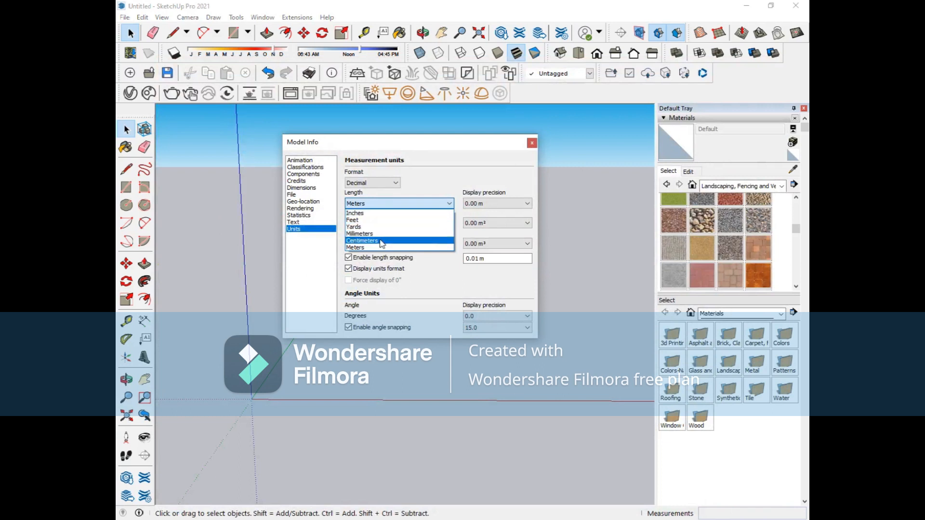
pyautogui.click(382, 242)
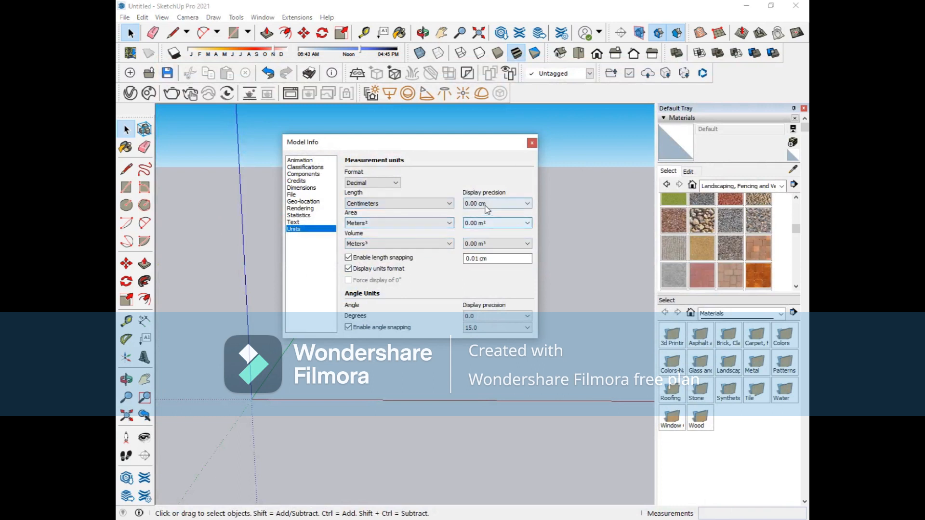
pyautogui.click(487, 204)
pyautogui.click(482, 213)
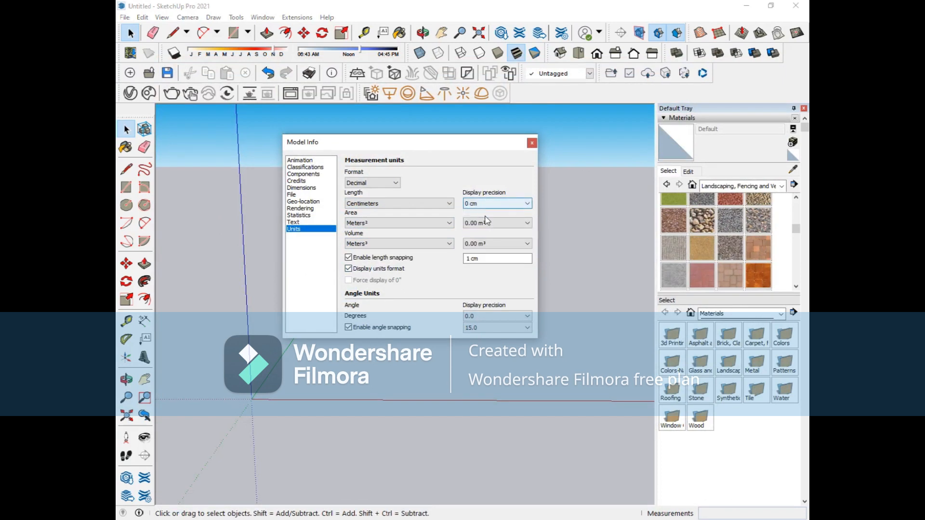
# Set the area unit to Centimeters² and the volume unit to Centimeters³, and close the model settings
pyautogui.click(385, 224)
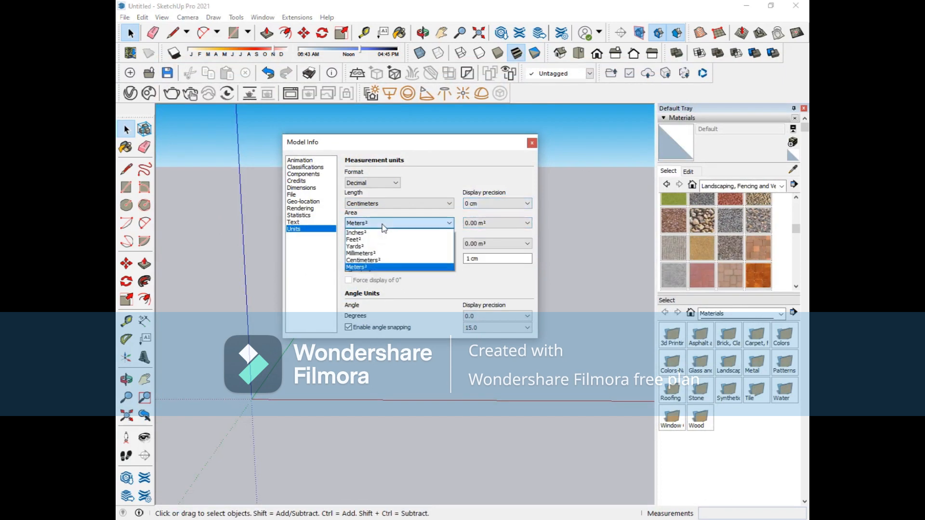
pyautogui.click(383, 265)
pyautogui.click(380, 244)
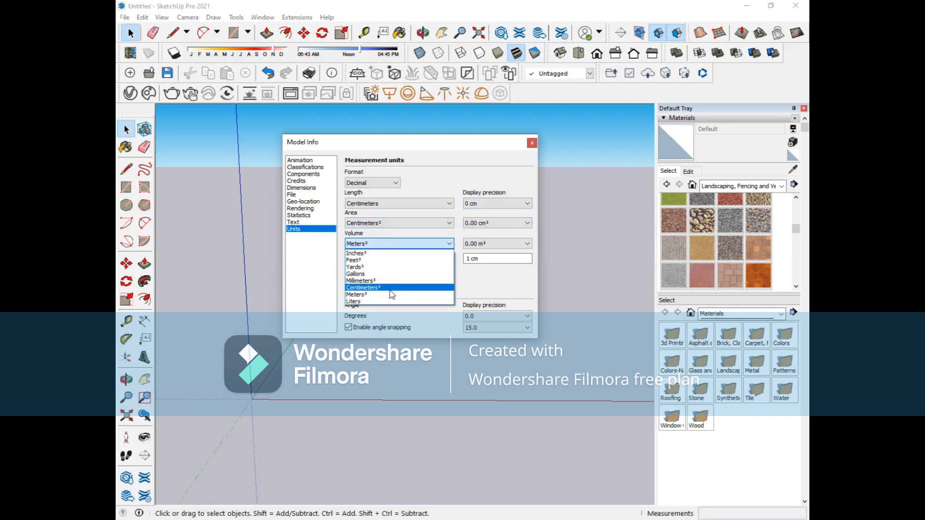
pyautogui.click(386, 294)
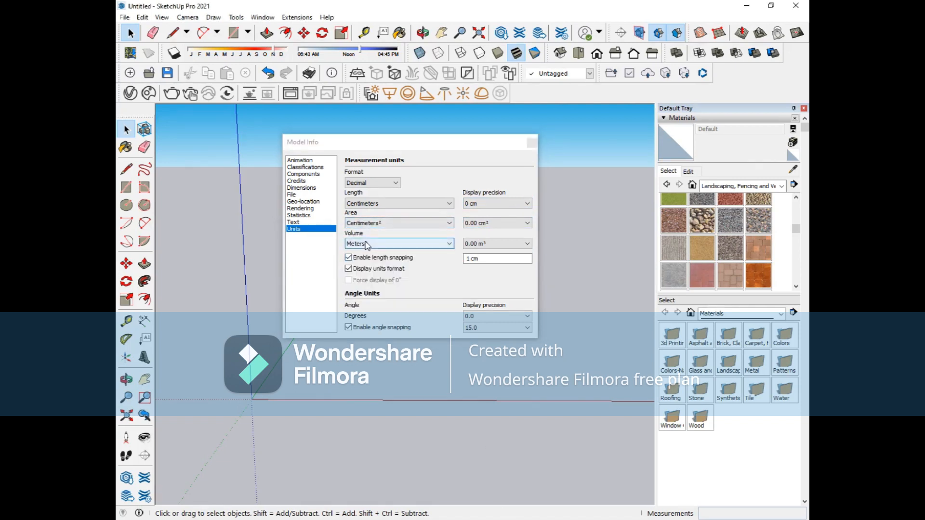
pyautogui.click(367, 246)
pyautogui.click(369, 288)
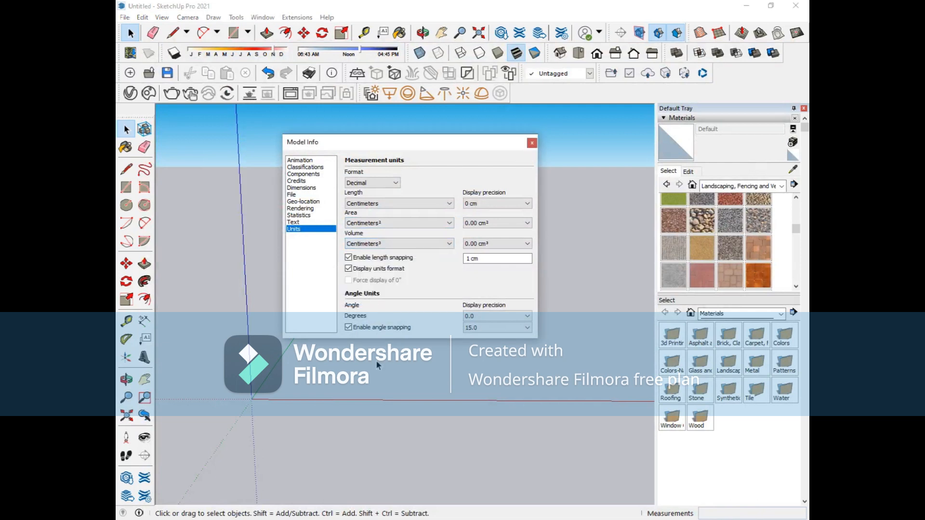
pyautogui.click(532, 143)
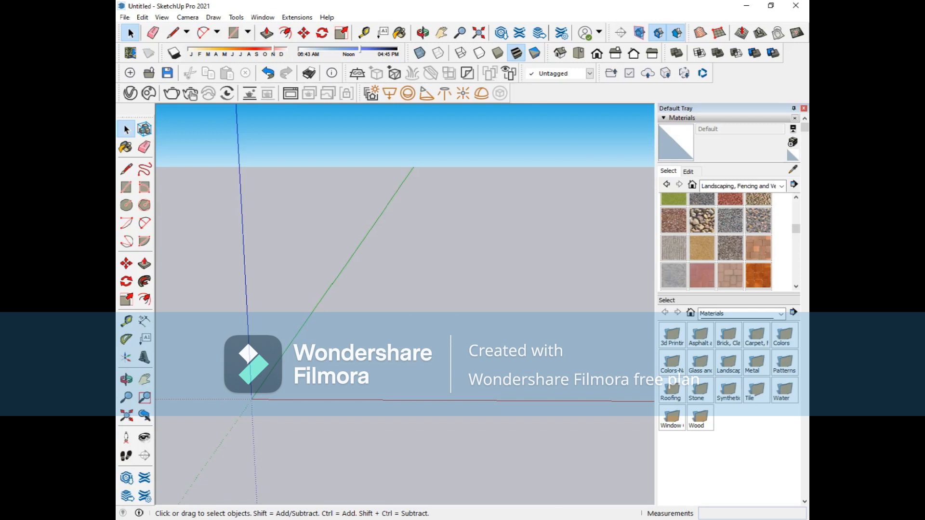
# Draw a 600 x 1400 cm rectangle on the ground plane, starting at the origin
pyautogui.click(126, 187)
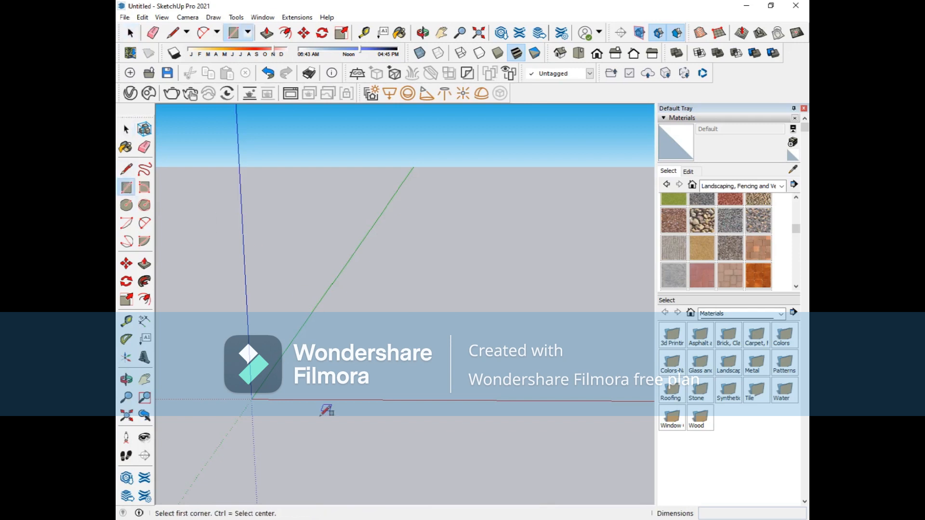
pyautogui.click(252, 398)
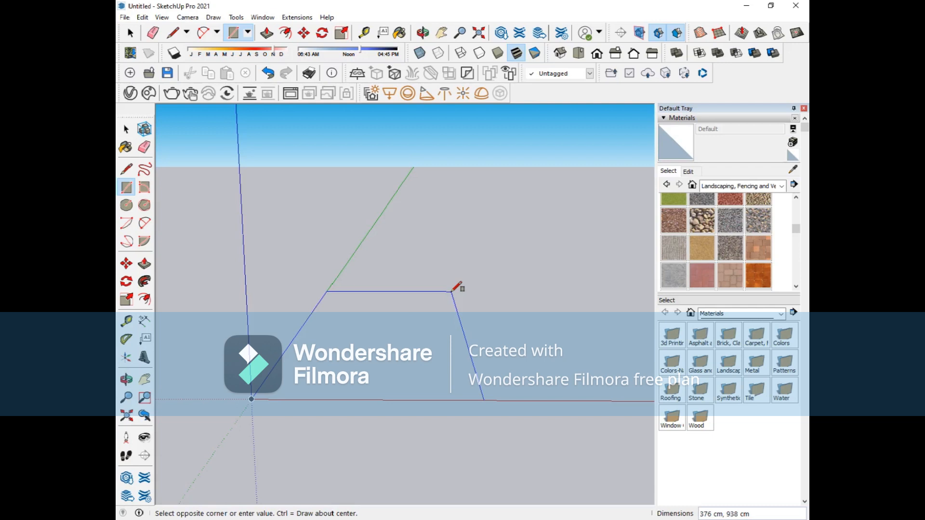
pyautogui.write('600,1400')
pyautogui.press('Return')
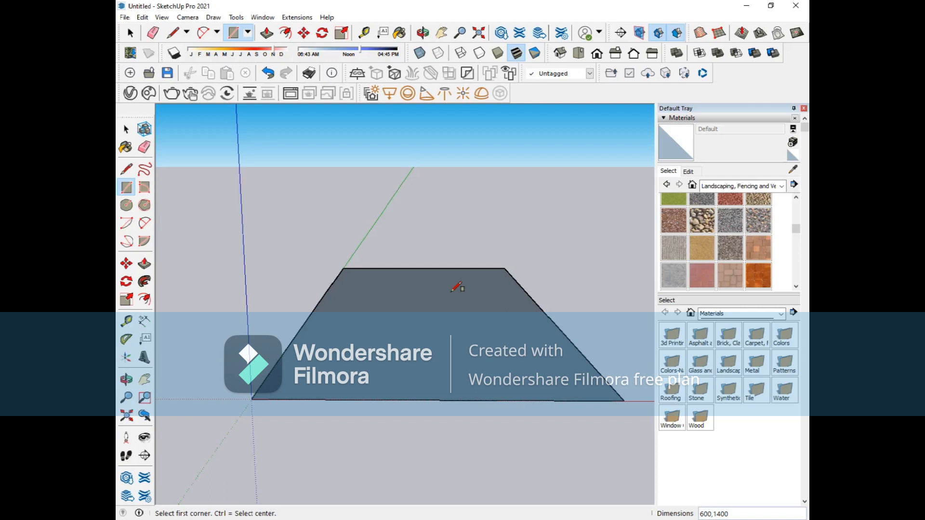
# Examine the rectangle from several angles and in the standard top view, with the whole shape in frame
pyautogui.moveTo(489, 222); pyautogui.dragTo(463, 275, button='middle')
pyautogui.press('r')
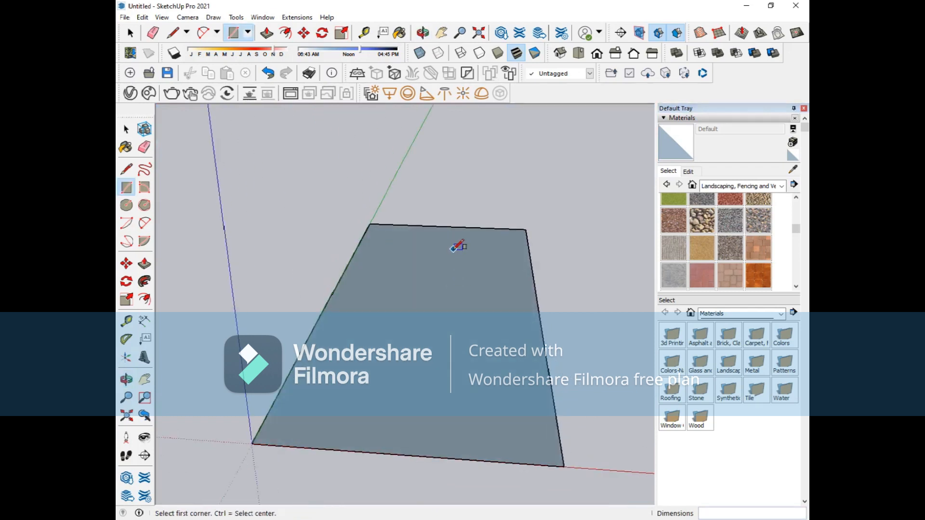
pyautogui.moveTo(496, 200); pyautogui.dragTo(485, 244, button='middle')
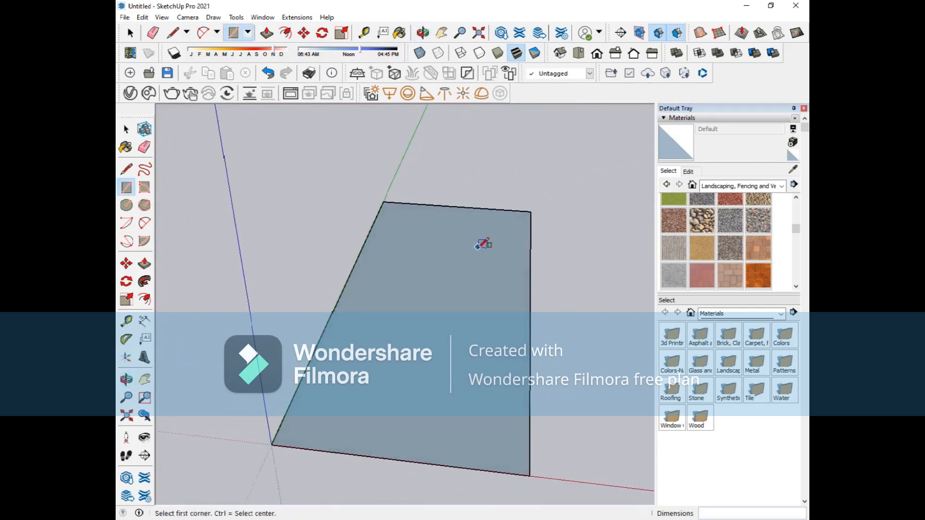
pyautogui.moveTo(498, 519)
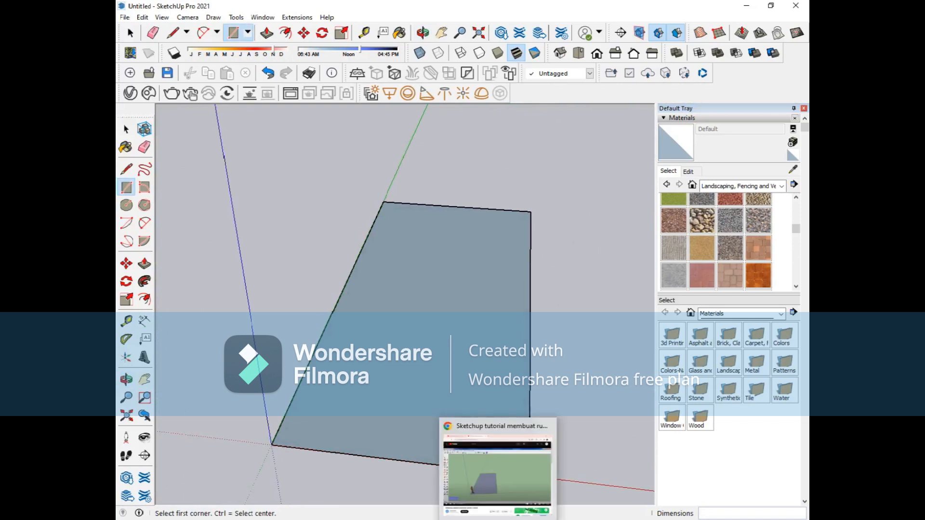
pyautogui.moveTo(341, 279); pyautogui.dragTo(368, 209, button='middle')
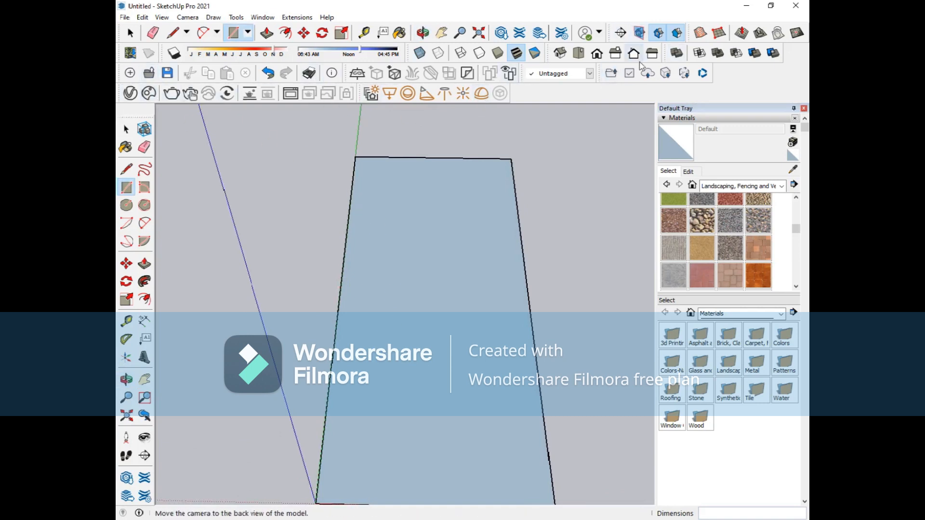
pyautogui.click(578, 53)
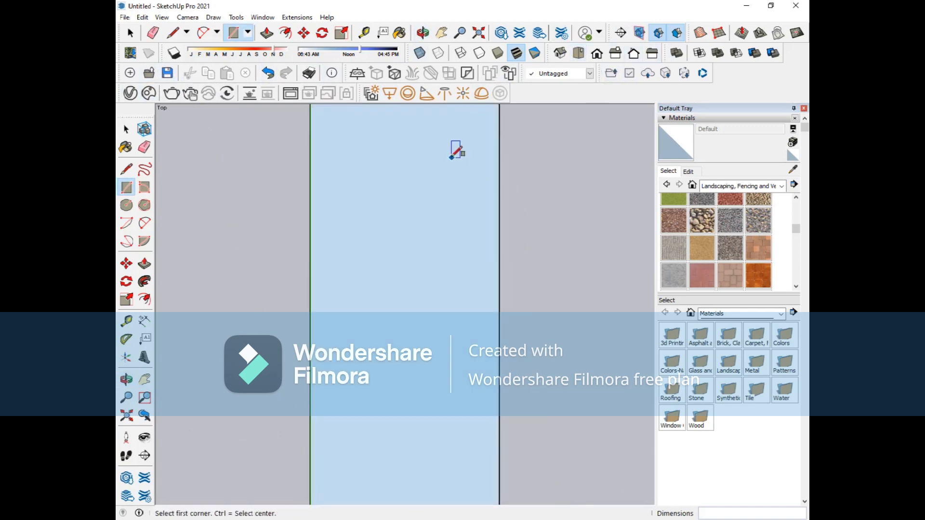
pyautogui.scroll(-4, 456, 144)
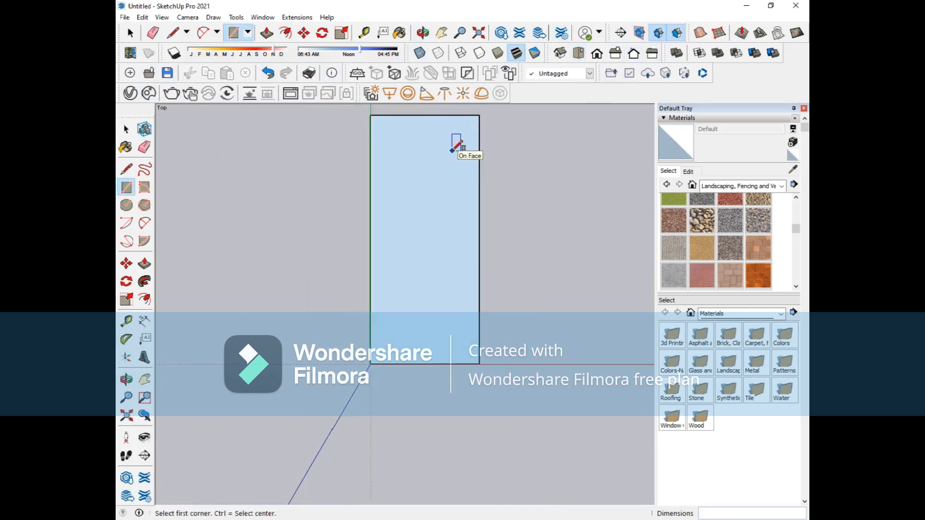
pyautogui.moveTo(438, 245); pyautogui.dragTo(426, 173, button='middle')
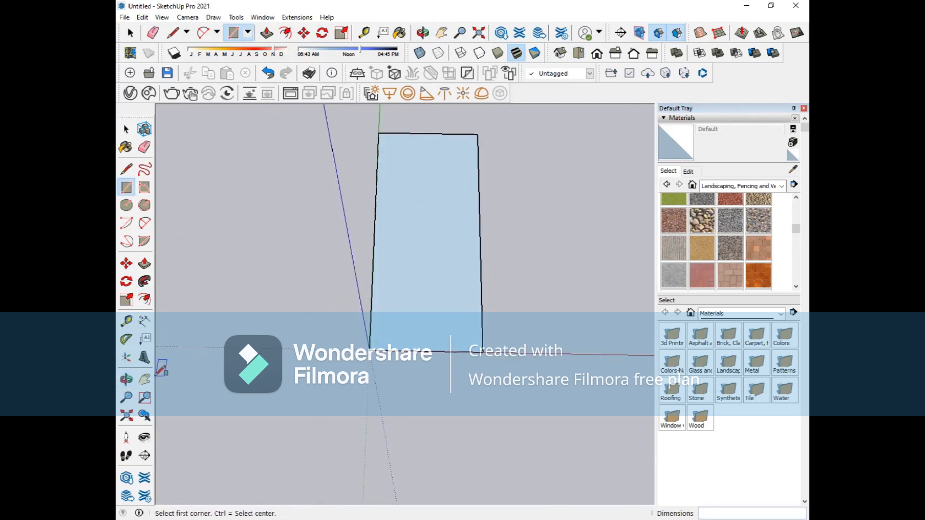
pyautogui.click(144, 379)
pyautogui.moveTo(362, 224); pyautogui.dragTo(350, 289)
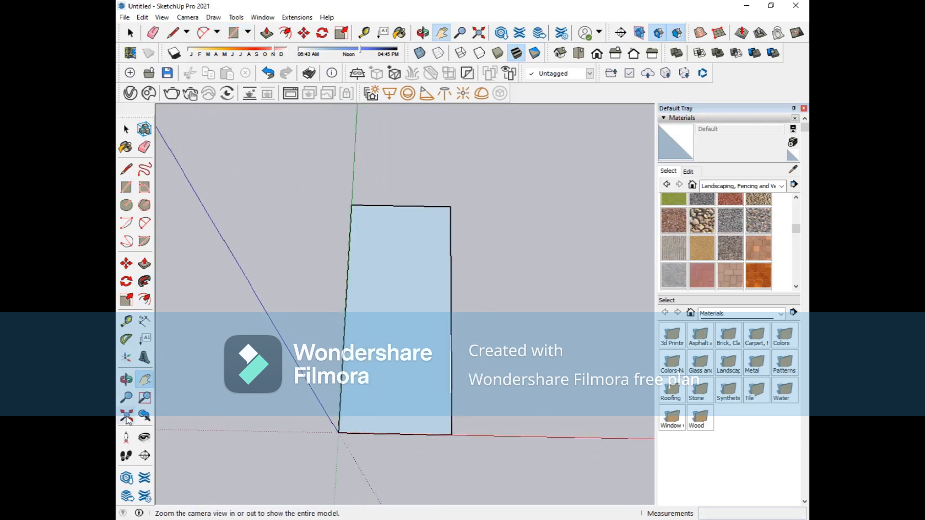
pyautogui.click(127, 380)
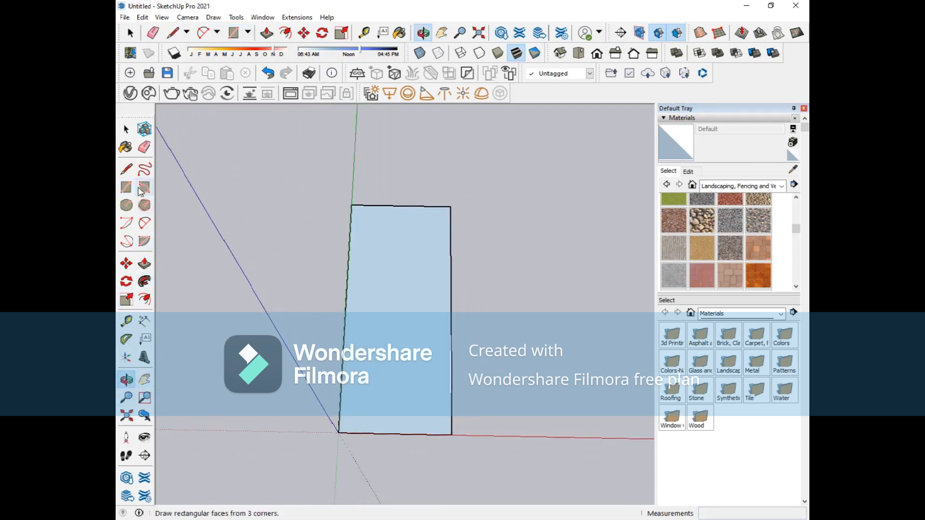
# Add dimensions to the rectangle's far short edge and to the long edge opposite the green axis
pyautogui.click(144, 321)
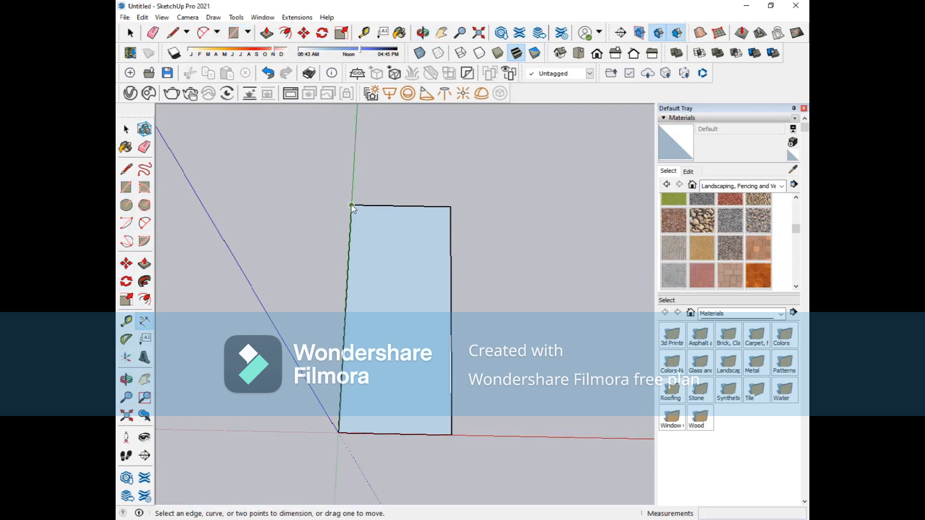
pyautogui.click(352, 205)
pyautogui.click(450, 206)
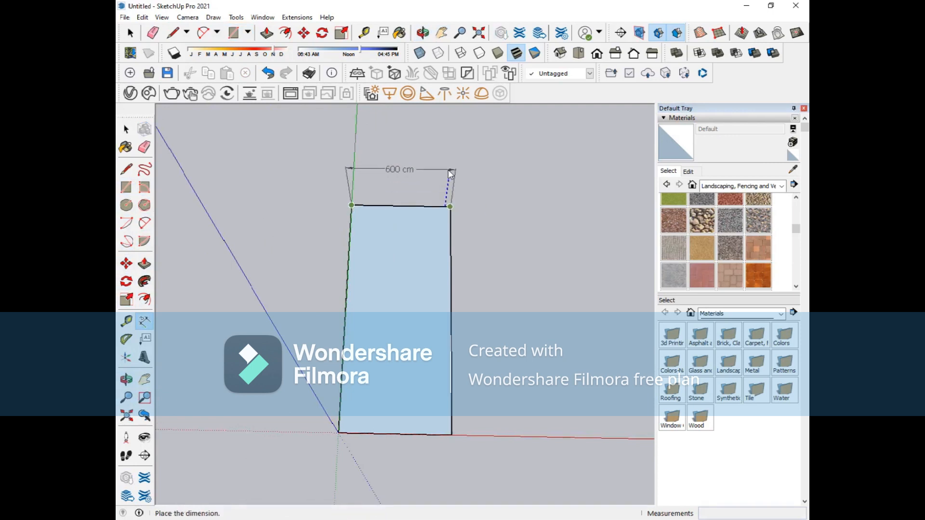
pyautogui.click(453, 177)
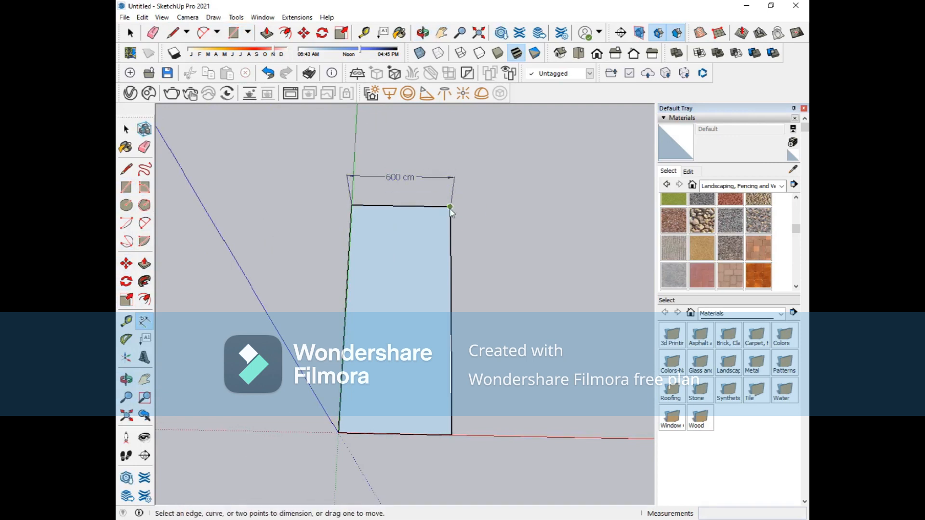
pyautogui.click(450, 207)
pyautogui.click(451, 435)
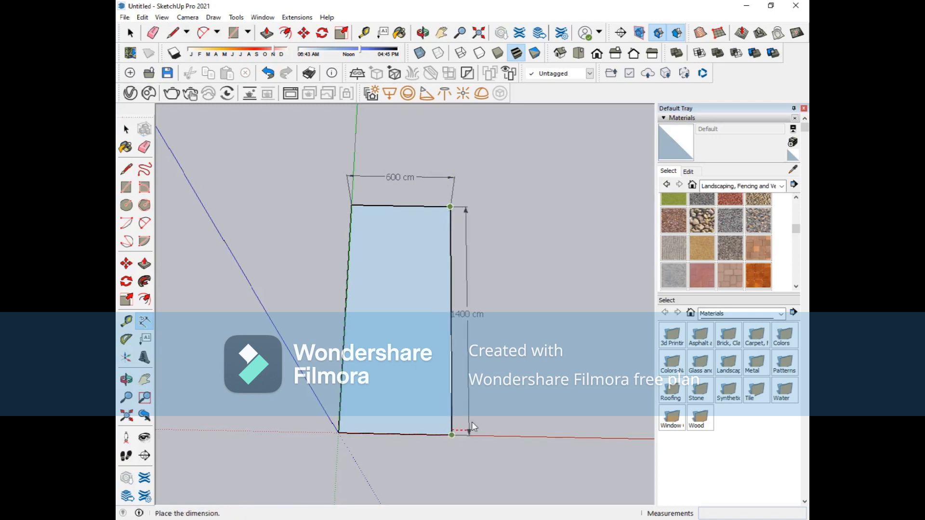
pyautogui.click(506, 415)
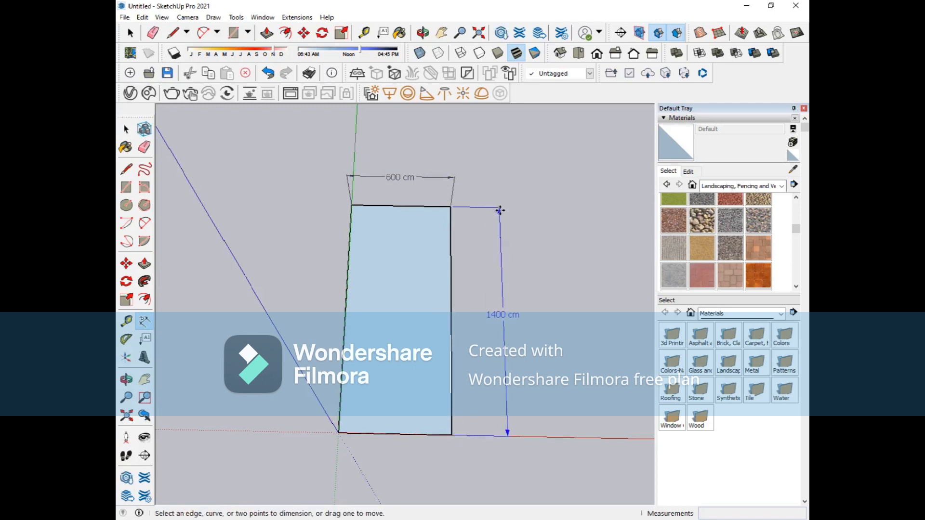
# Remove both dimensions from the rectangle
pyautogui.hotkey('ctrl', 'z')
pyautogui.click(452, 177)
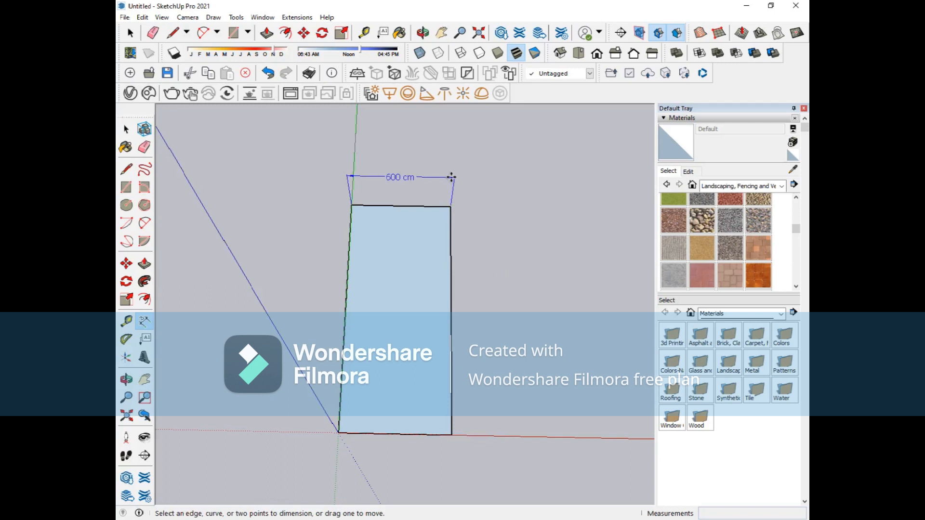
pyautogui.press('Delete')
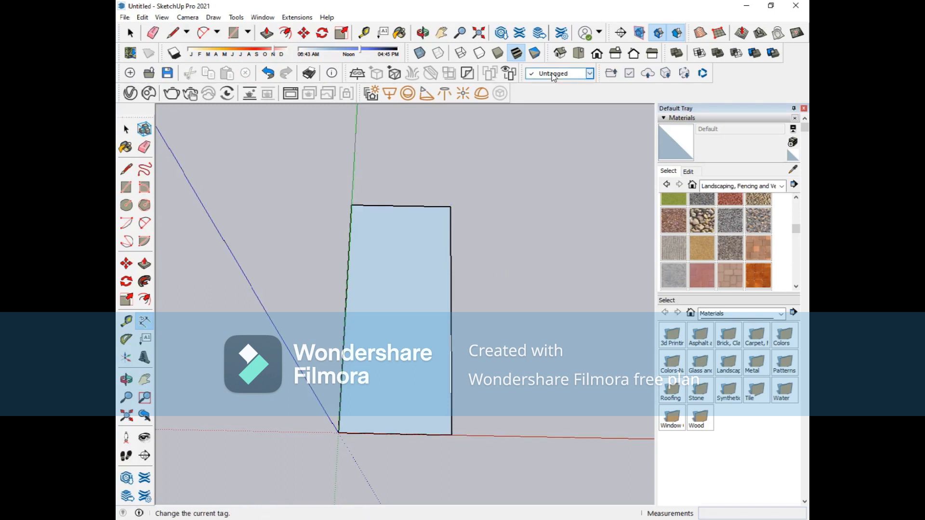
pyautogui.click(561, 54)
pyautogui.moveTo(423, 275); pyautogui.dragTo(503, 352, button='middle')
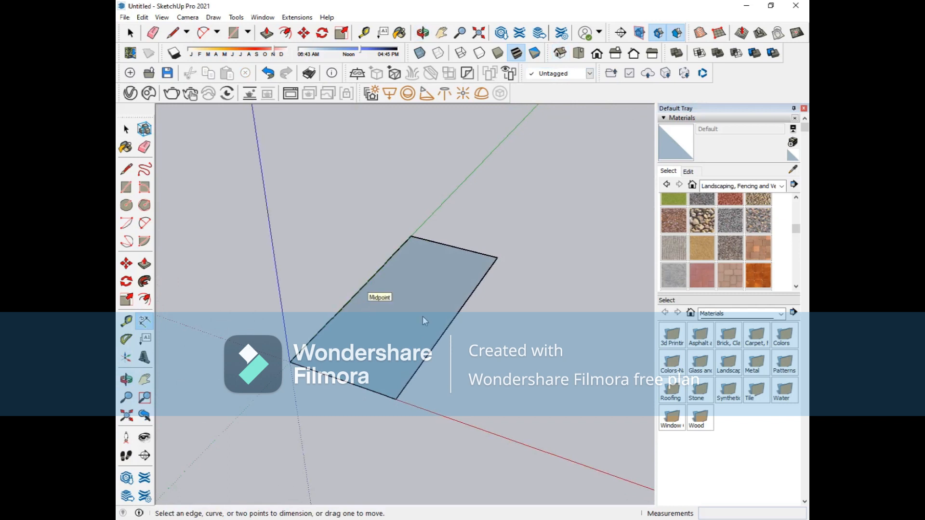
pyautogui.moveTo(358, 333); pyautogui.dragTo(464, 206, button='middle')
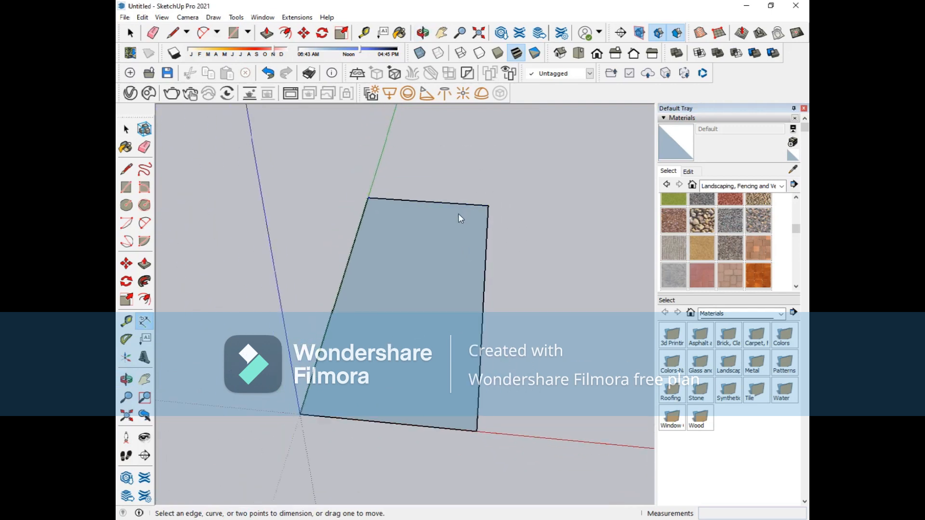
pyautogui.scroll(3, 459, 218)
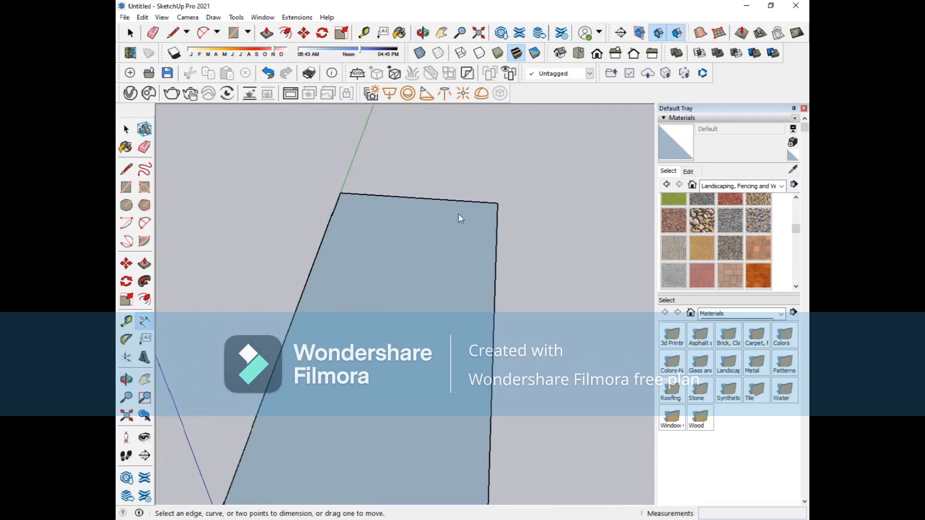
pyautogui.scroll(-3, 459, 216)
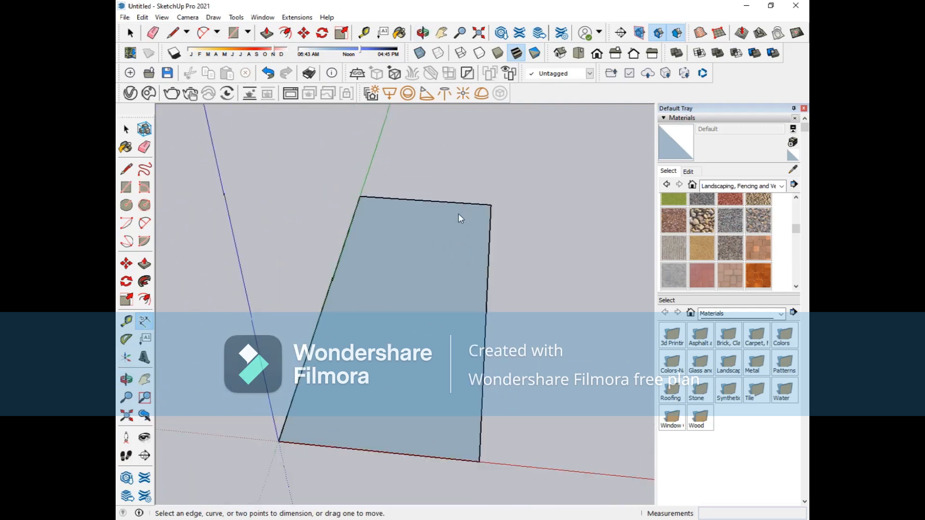
# Save the model as home.skp in New folder (3) on Local Disk (D:)
pyautogui.click(124, 18)
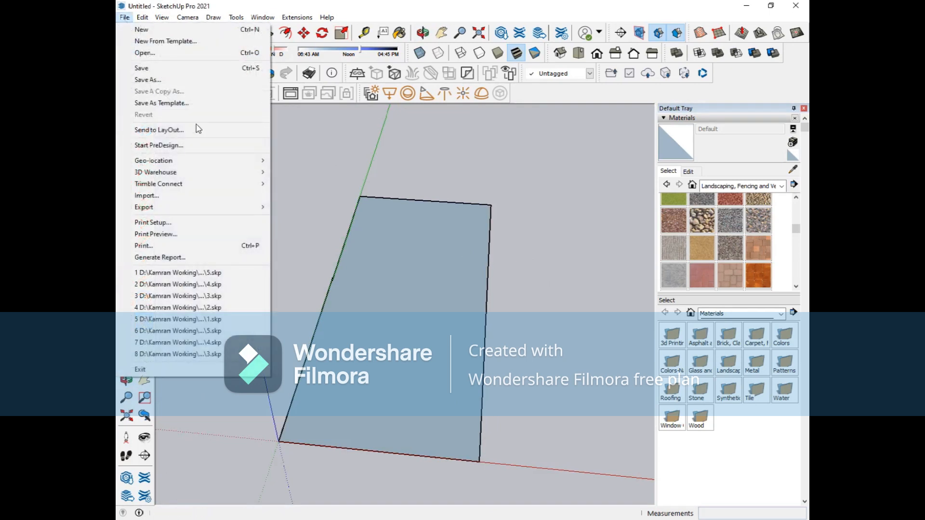
pyautogui.click(174, 84)
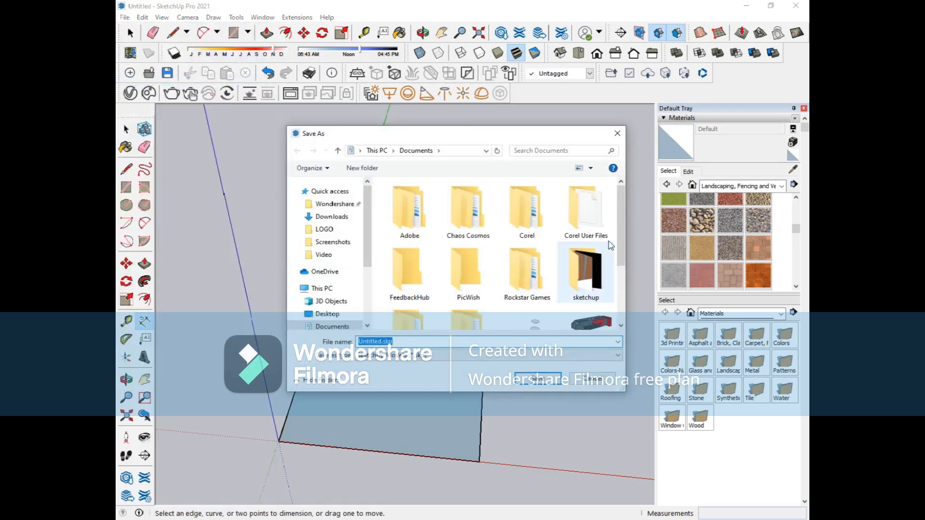
pyautogui.moveTo(620, 221); pyautogui.dragTo(621, 297)
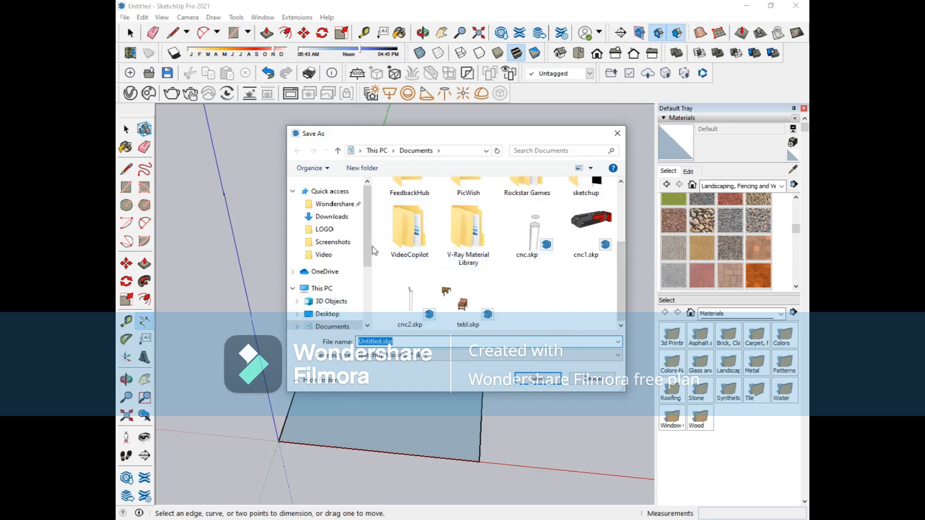
pyautogui.scroll(-2, 347, 308)
pyautogui.click(336, 318)
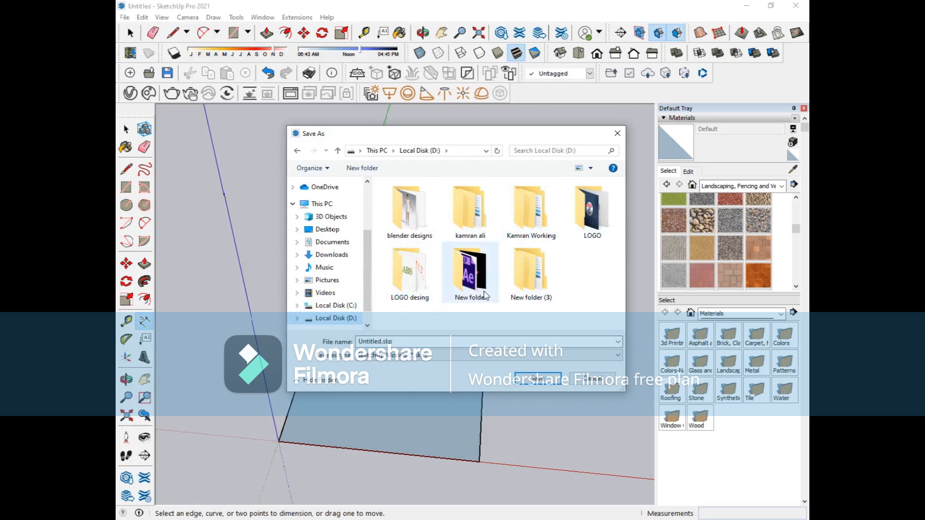
pyautogui.doubleClick(543, 300)
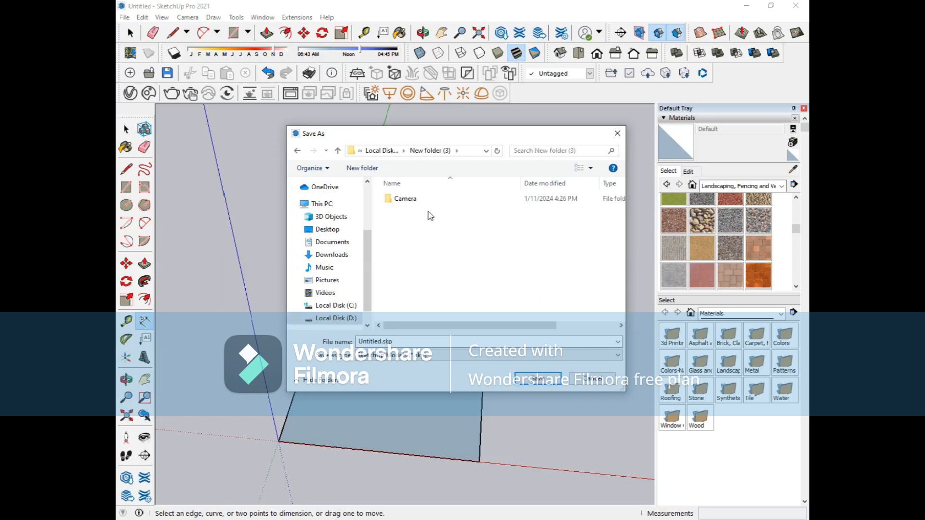
pyautogui.click(403, 342)
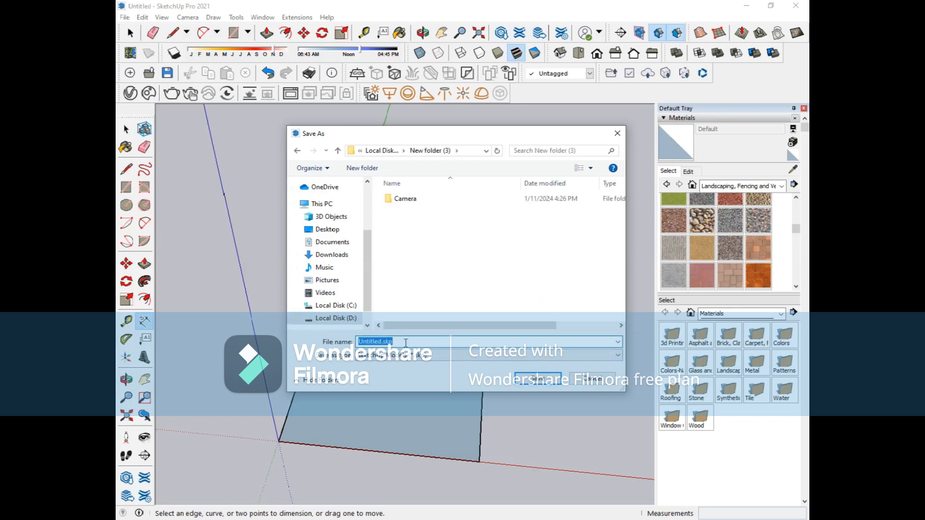
pyautogui.press('BackSpace')
pyautogui.click(534, 384)
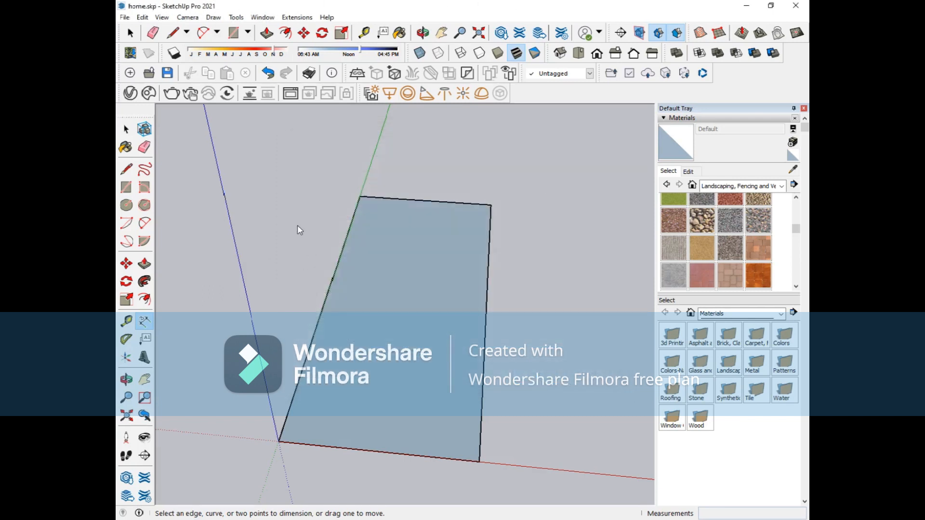
# Offset the rectangle's outline 15 cm inward to form a narrow border along its edges
pyautogui.click(144, 300)
pyautogui.click(302, 374)
pyautogui.click(311, 379)
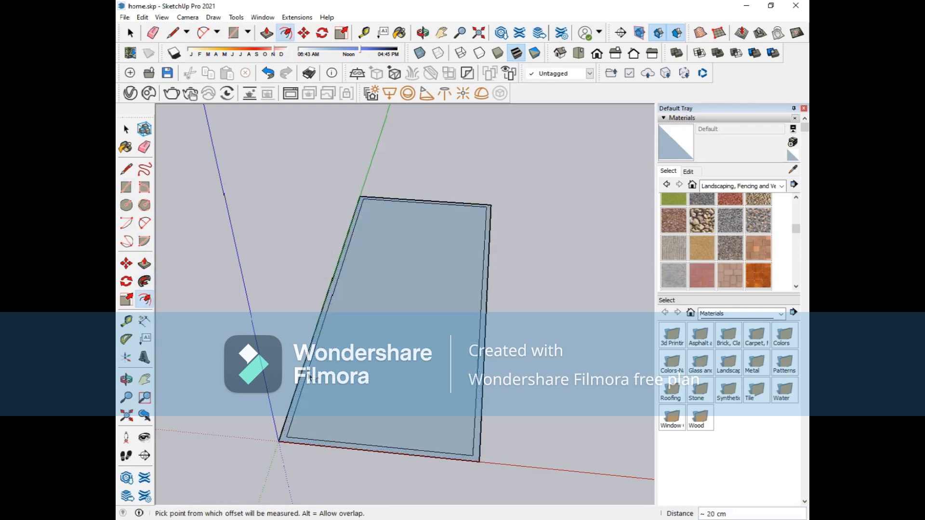
pyautogui.hotkey('ctrl', 'z')
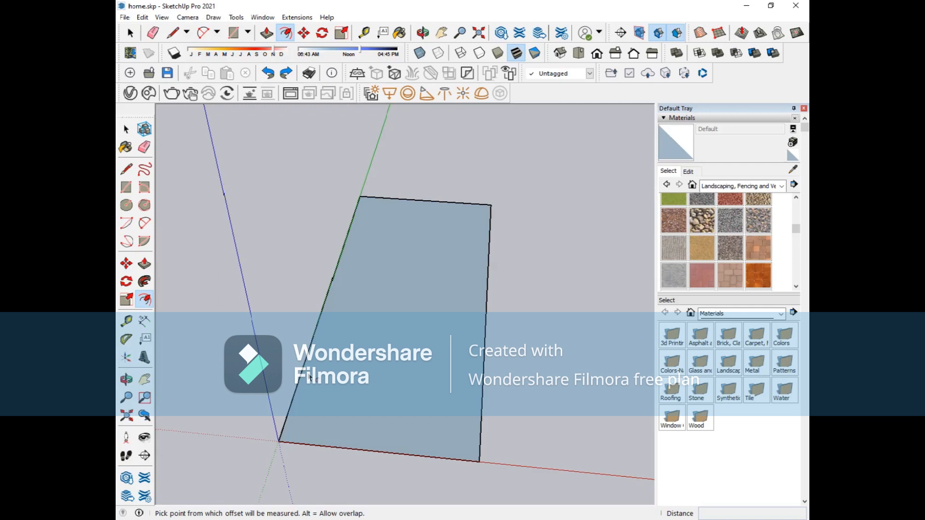
pyautogui.click(311, 378)
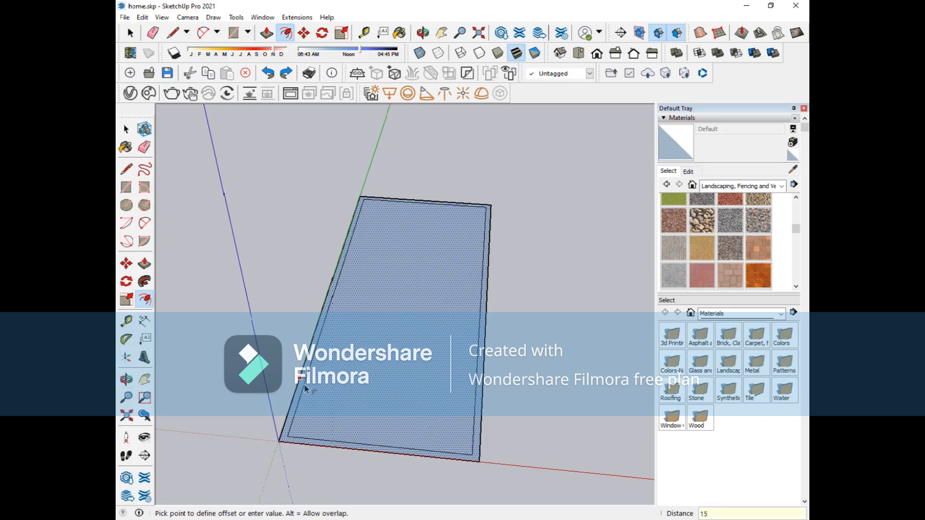
pyautogui.press('Return')
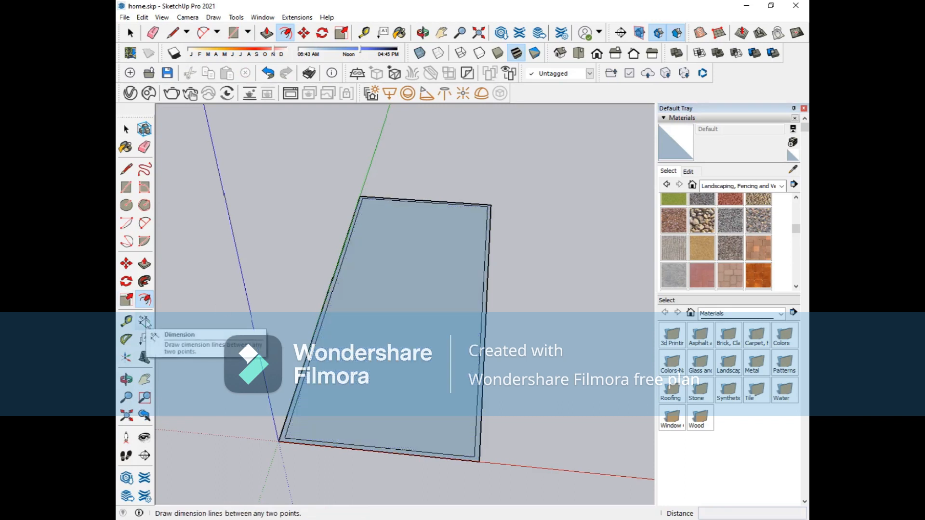
# Place a lengthwise guide 300 cm from the long edge along the green axis
pyautogui.click(126, 321)
pyautogui.moveTo(355, 324); pyautogui.dragTo(316, 384, button='middle')
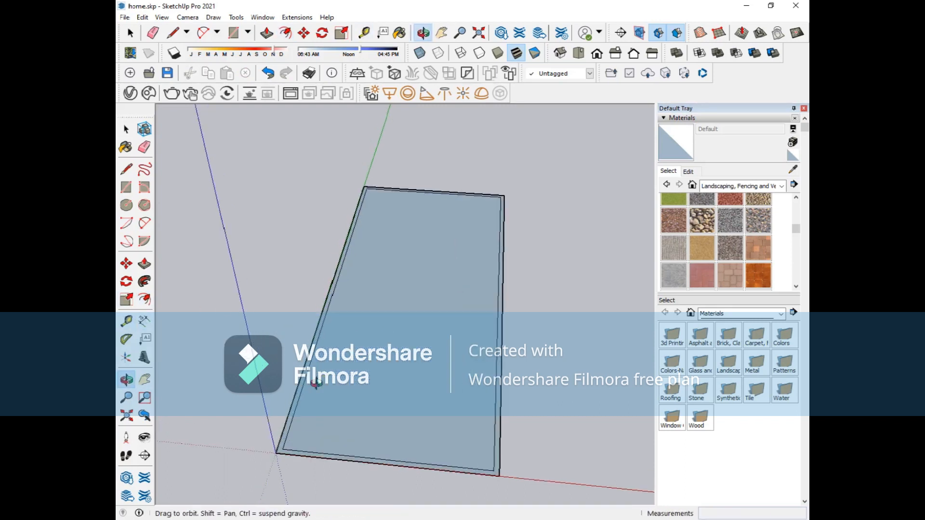
pyautogui.scroll(3, 299, 383)
pyautogui.click(299, 381)
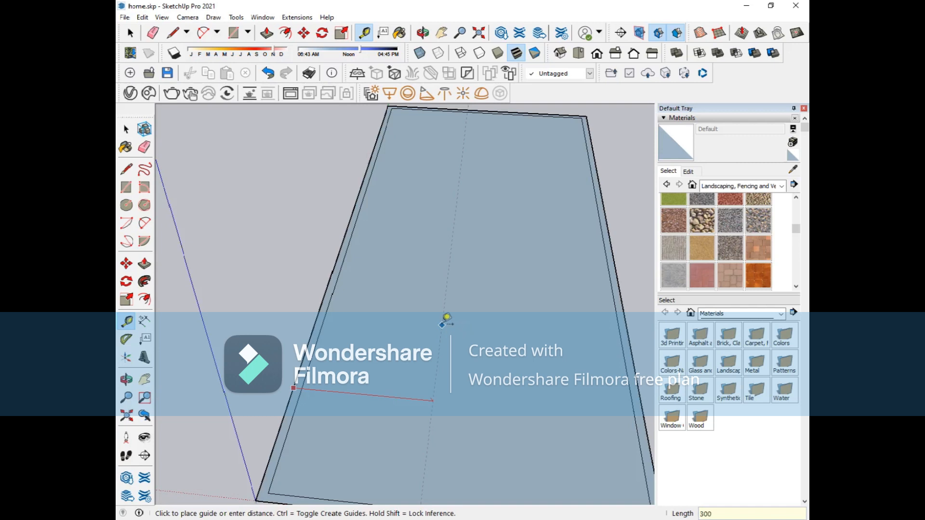
pyautogui.press('Return')
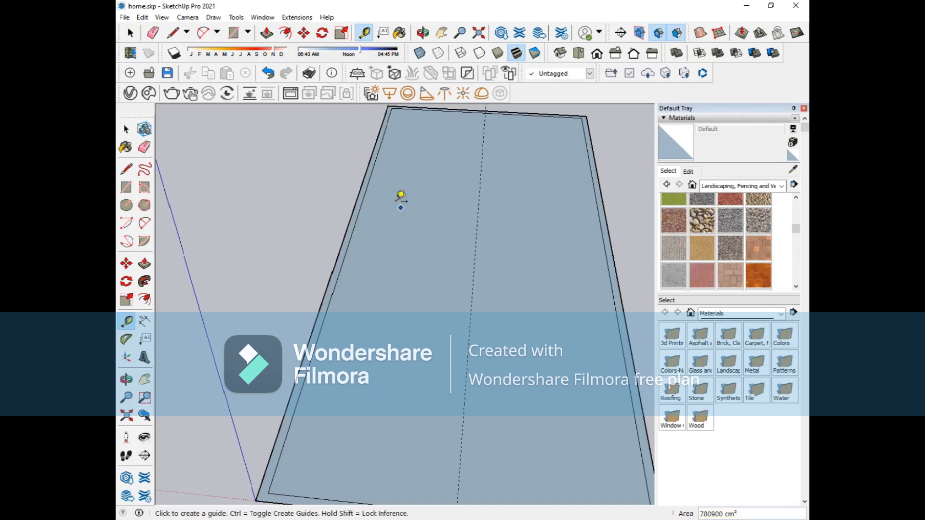
# Switch to the YouTube tutorial in the browser and examine the guide layout on its house plan
pyautogui.scroll(-4, 382, 169)
pyautogui.moveTo(429, 209); pyautogui.dragTo(347, 283, button='middle')
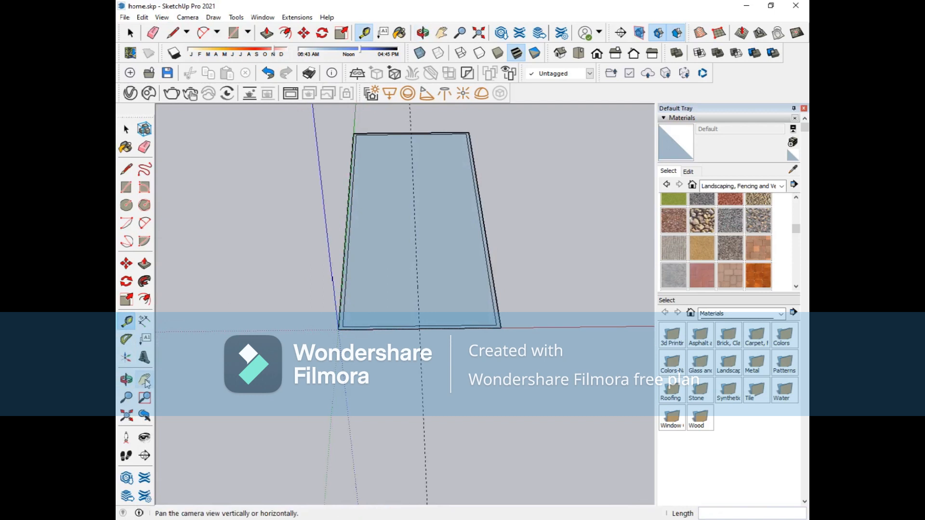
pyautogui.click(144, 379)
pyautogui.moveTo(405, 252); pyautogui.dragTo(385, 300)
pyautogui.press('o')
pyautogui.moveTo(440, 304); pyautogui.dragTo(417, 224)
pyautogui.scroll(-2, 418, 224)
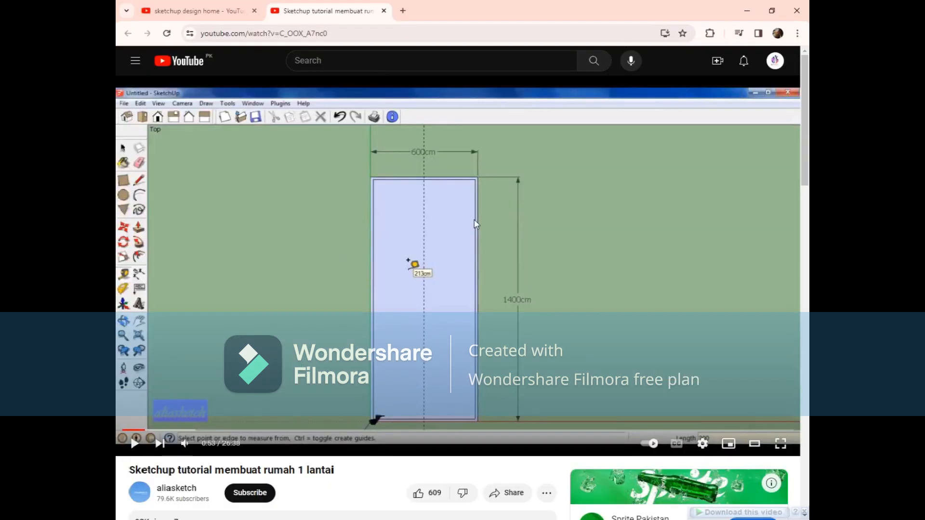
pyautogui.click(474, 223)
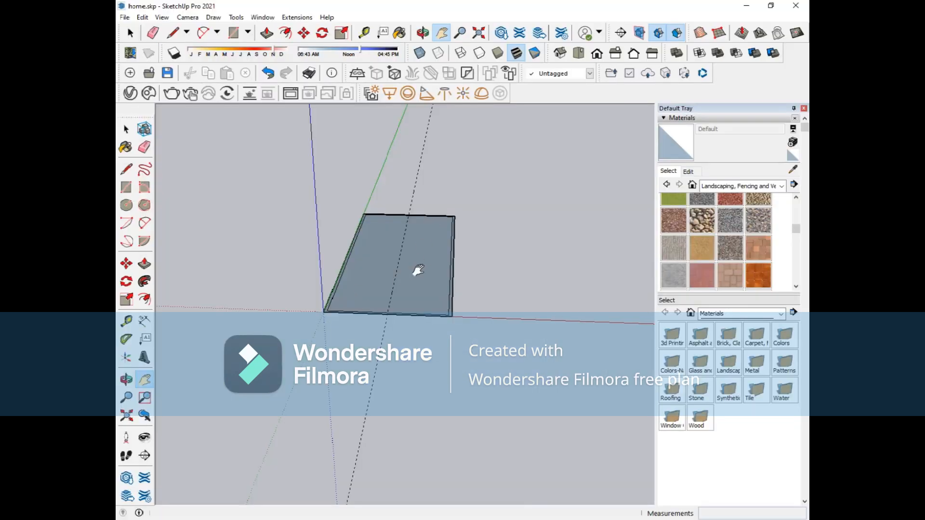
# Place a cross guide 450 cm from the short edge on the red axis
pyautogui.moveTo(419, 245); pyautogui.dragTo(181, 369, button='middle')
pyautogui.scroll(1, 354, 297)
pyautogui.scroll(4, 353, 298)
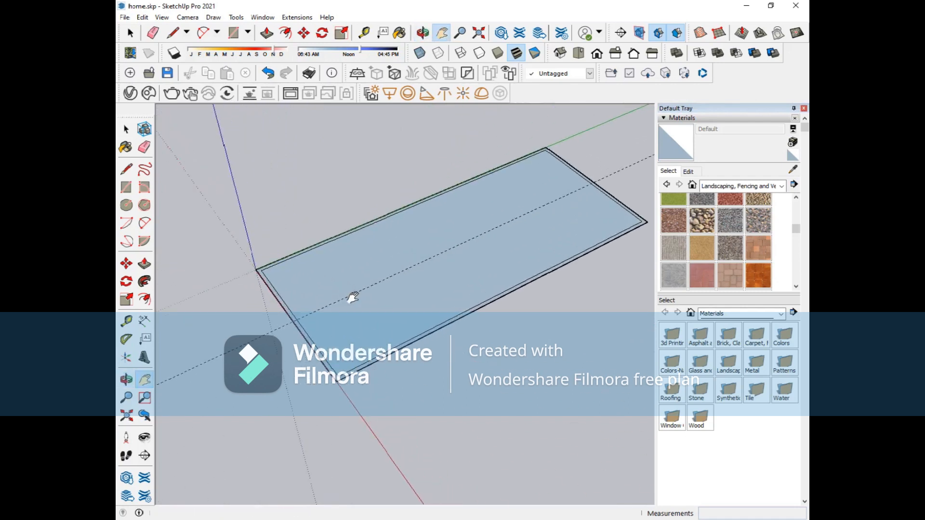
pyautogui.click(127, 320)
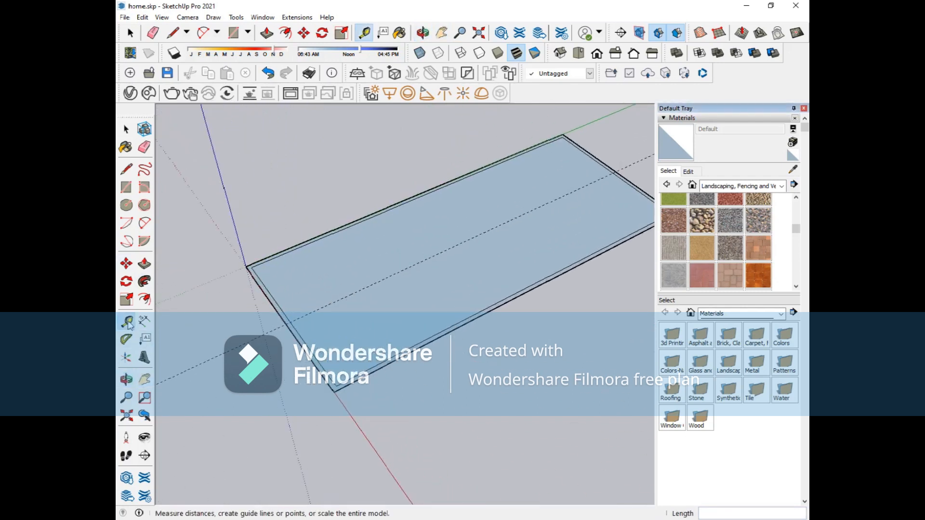
pyautogui.click(262, 291)
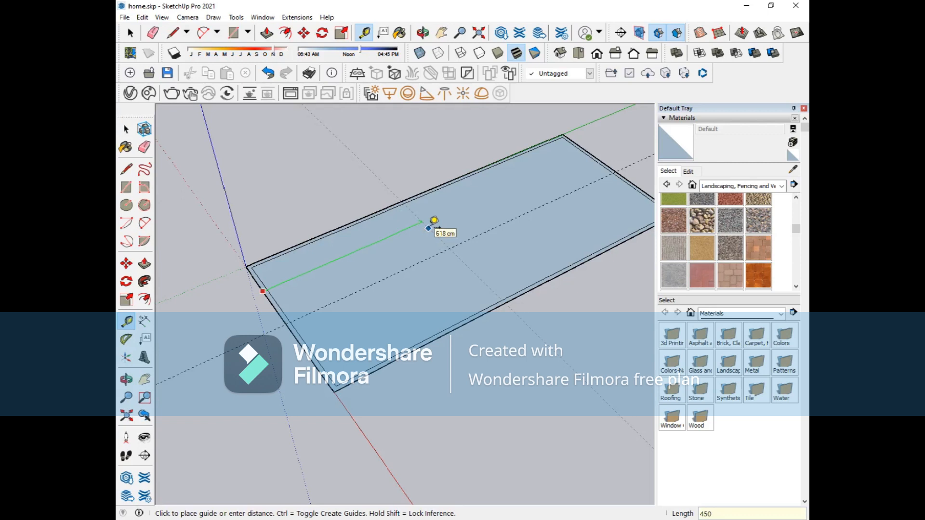
pyautogui.press('Return')
# Add a second cross guide 300 cm beyond the first and a third 150 cm beyond the second
pyautogui.click(373, 229)
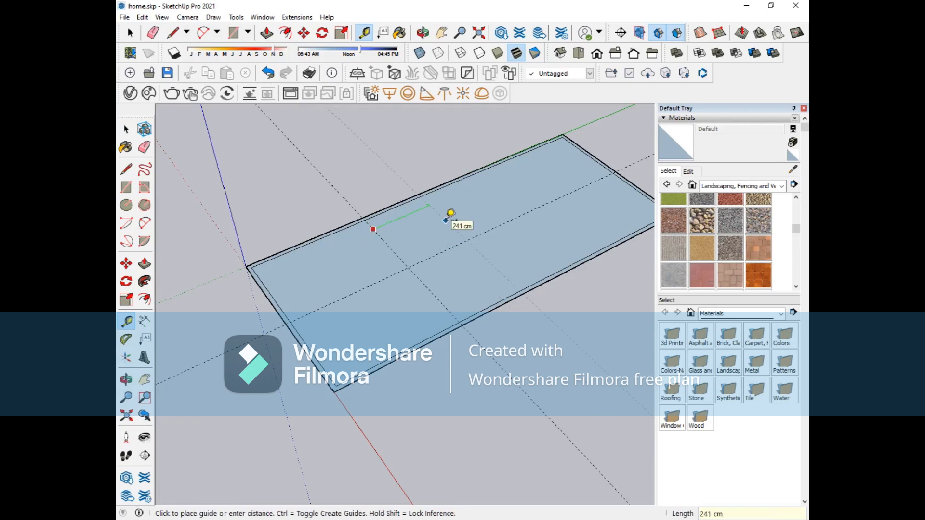
pyautogui.write('300')
pyautogui.press('Return')
pyautogui.scroll(1, 464, 215)
pyautogui.click(464, 218)
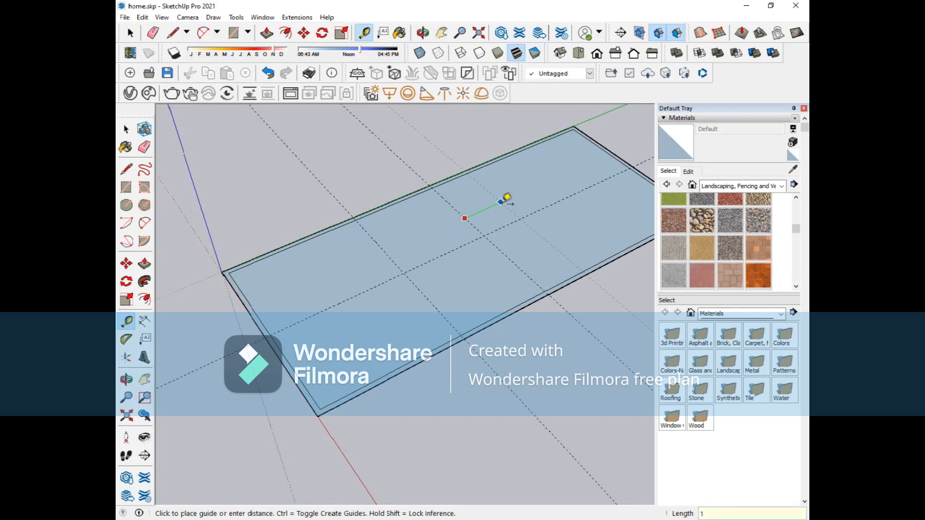
pyautogui.press('Escape')
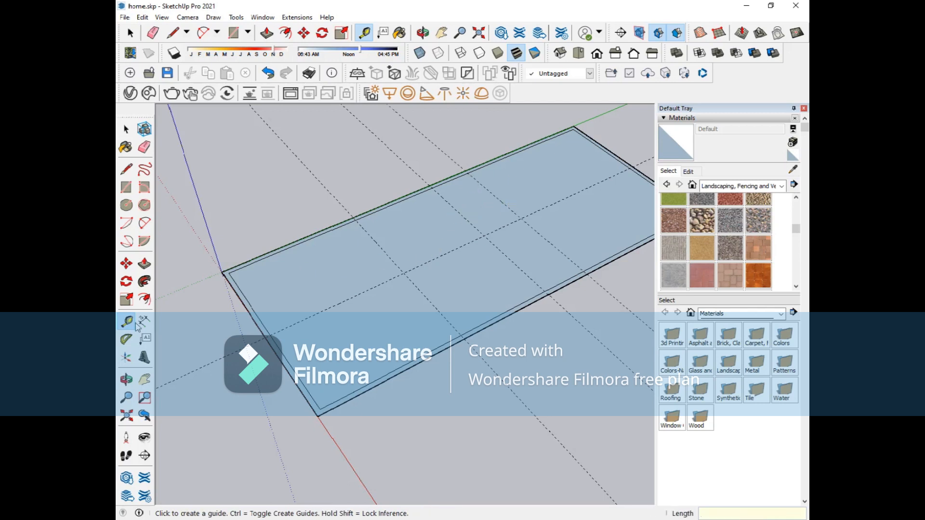
pyautogui.moveTo(213, 340); pyautogui.dragTo(417, 304, button='middle')
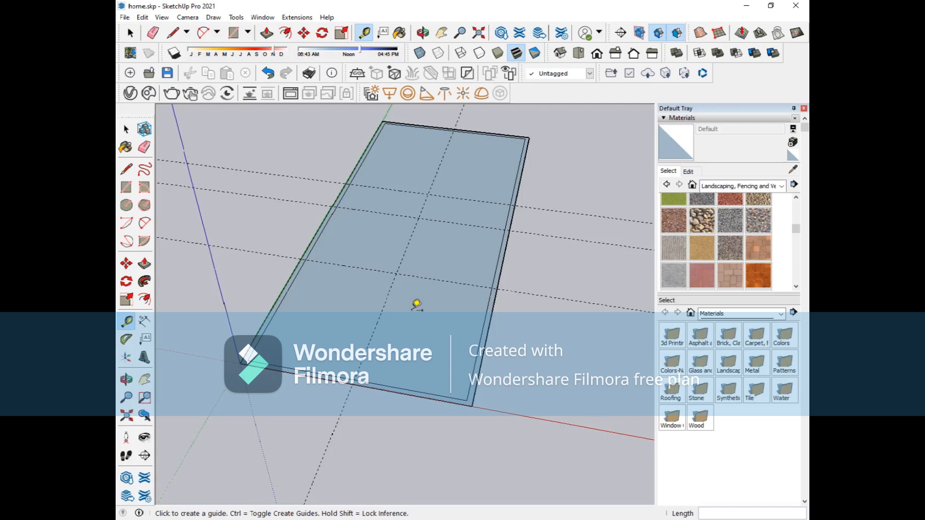
pyautogui.click(126, 380)
pyautogui.moveTo(261, 339); pyautogui.dragTo(182, 307)
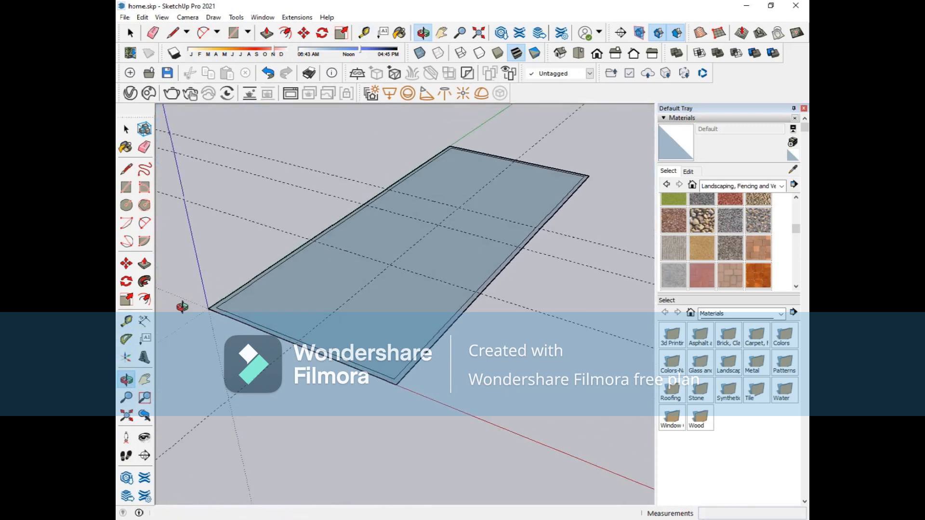
pyautogui.click(144, 380)
pyautogui.moveTo(459, 202); pyautogui.dragTo(467, 244)
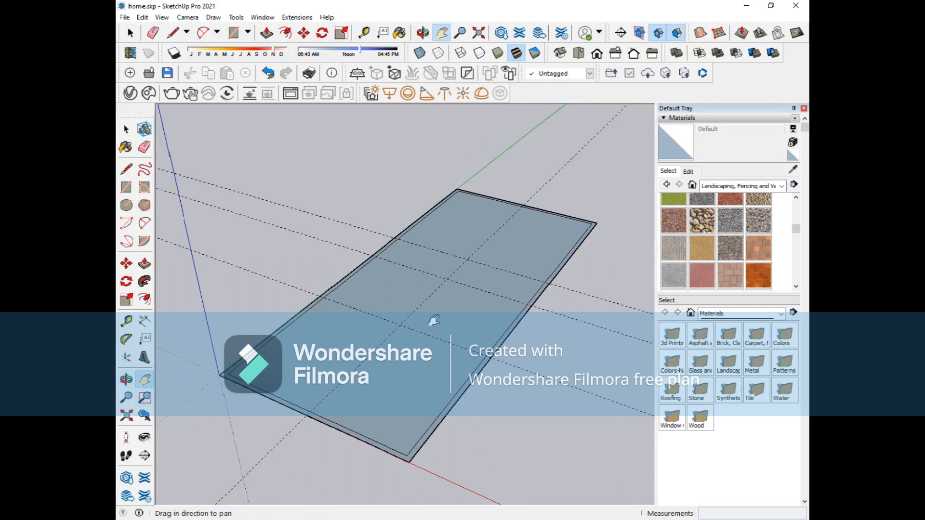
pyautogui.press('o')
pyautogui.moveTo(453, 304); pyautogui.dragTo(497, 304)
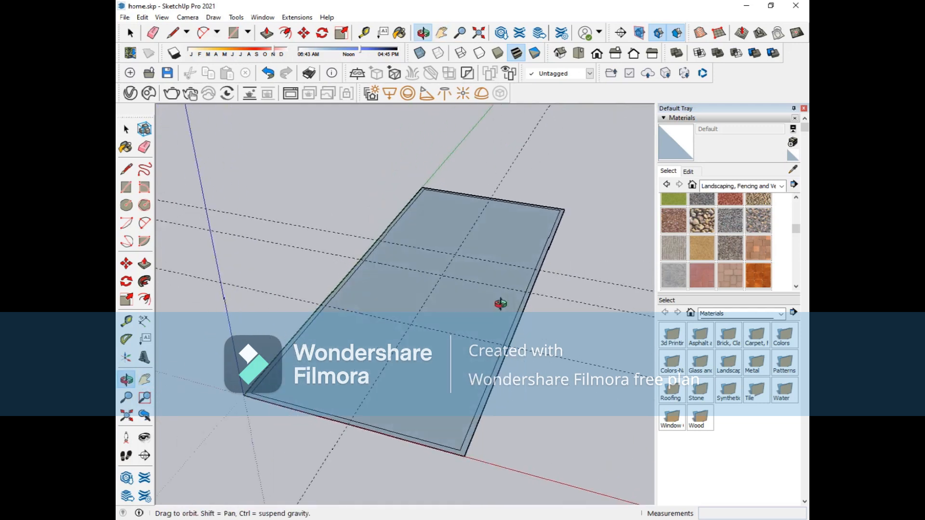
pyautogui.press('h')
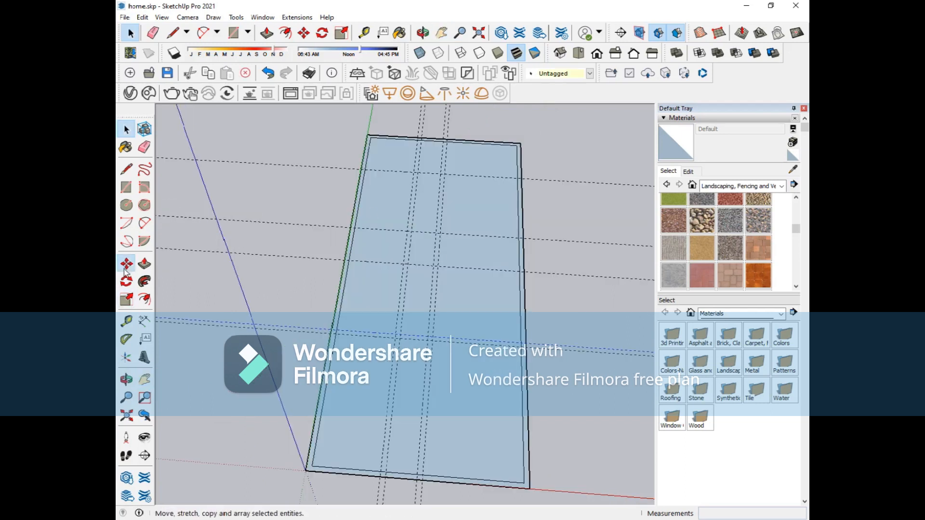
pyautogui.click(126, 263)
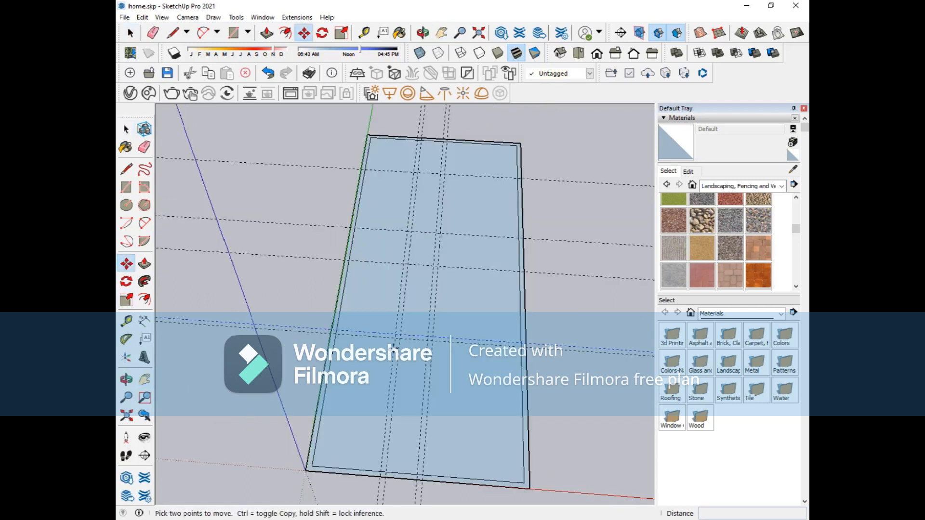
pyautogui.click(395, 339)
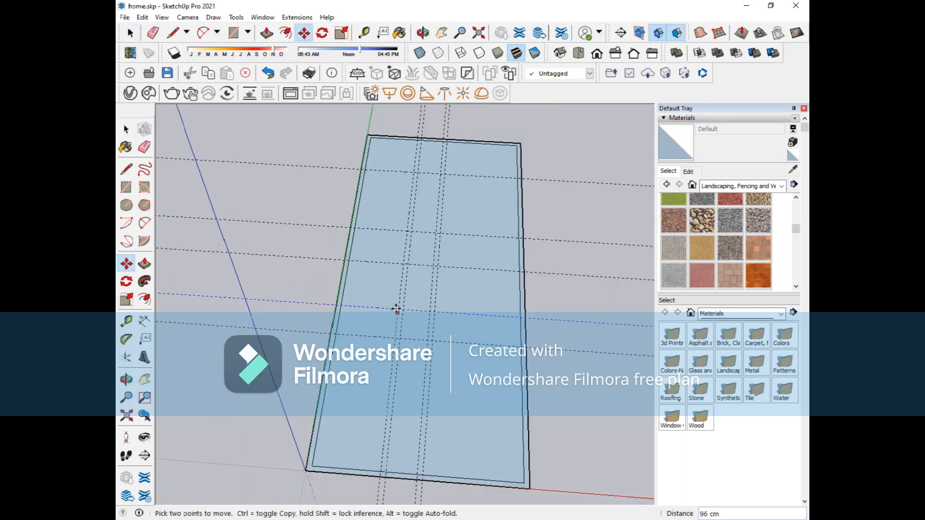
pyautogui.click(404, 263)
pyautogui.click(404, 264)
pyautogui.write('150')
pyautogui.press('Return')
pyautogui.click(407, 230)
pyautogui.click(413, 172)
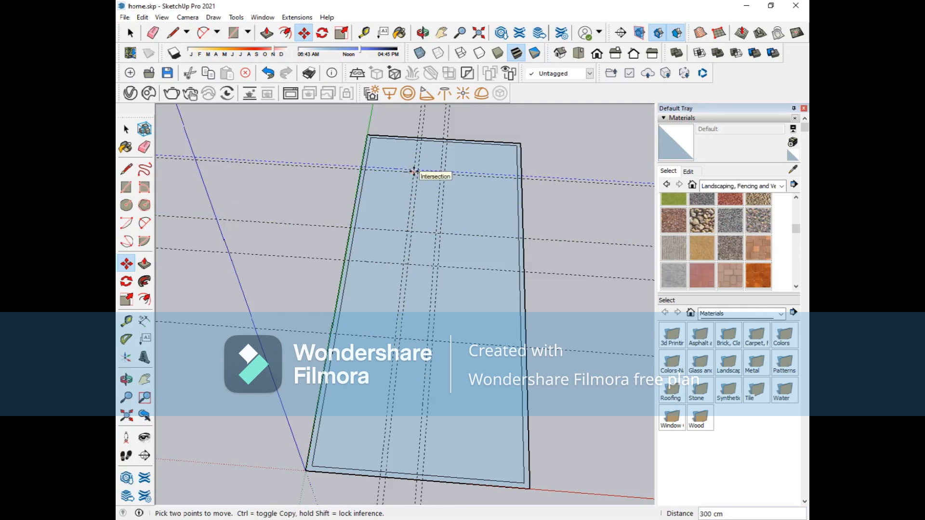
pyautogui.hotkey('ctrl', 'z')
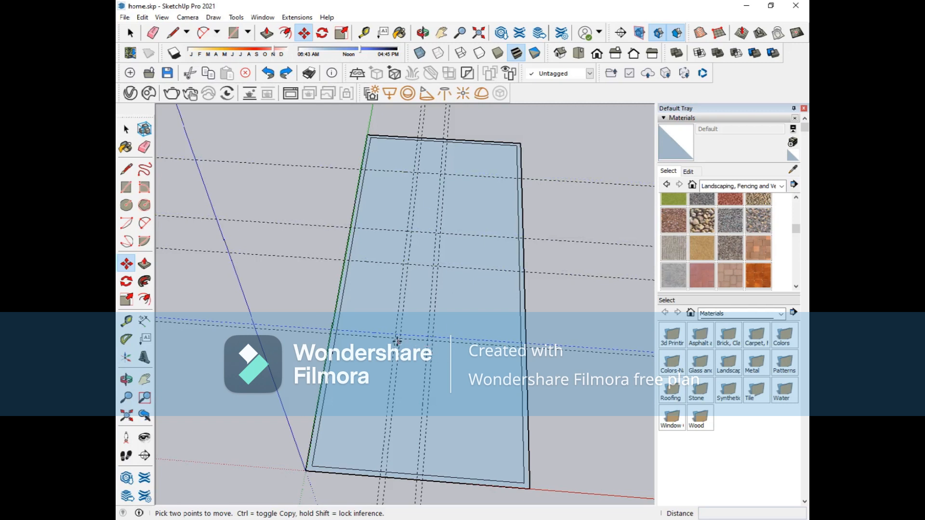
# Copy the selected cross guide 300 cm toward the far short edge, next to the second cross guide
pyautogui.click(397, 341)
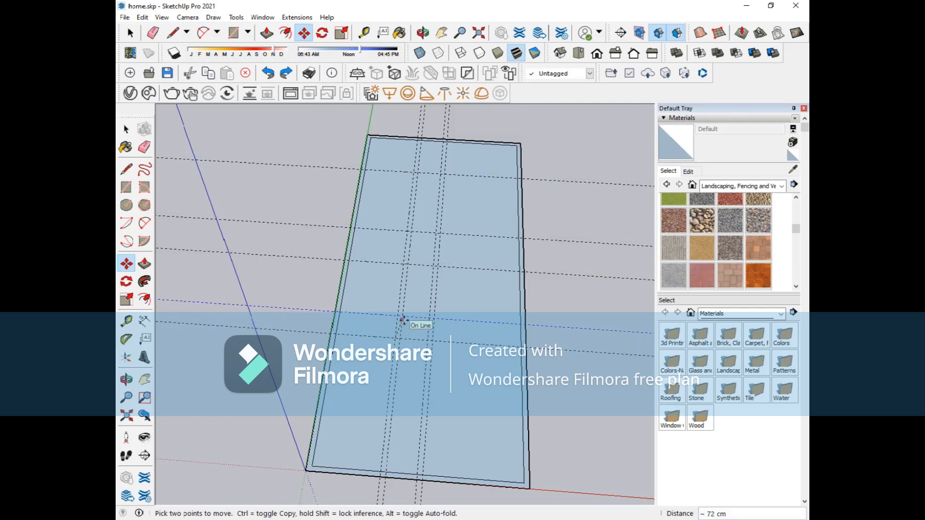
pyautogui.press('ctrl')
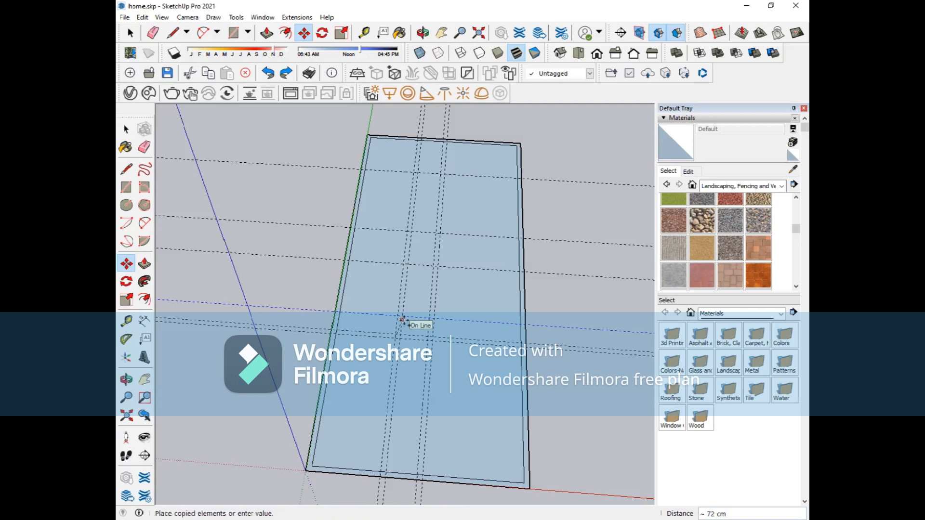
pyautogui.hotkey('ctrl', 'n')
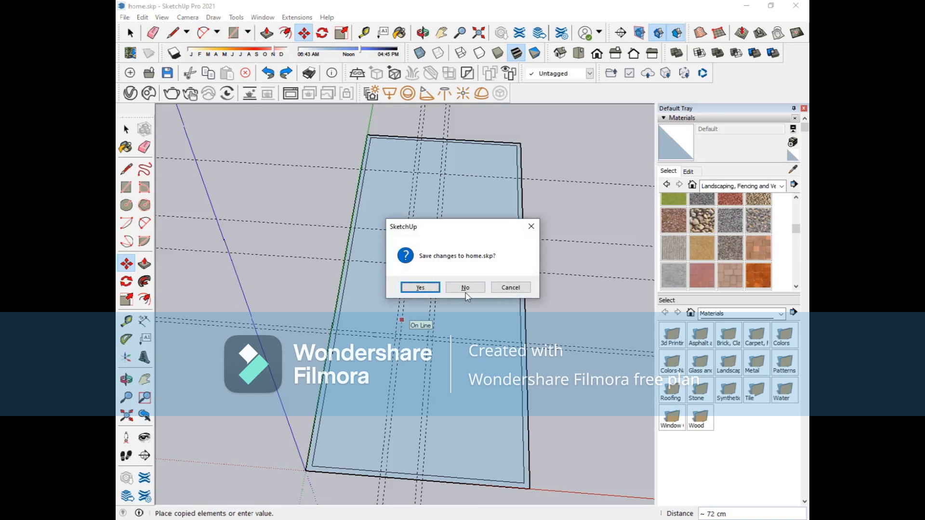
pyautogui.click(531, 226)
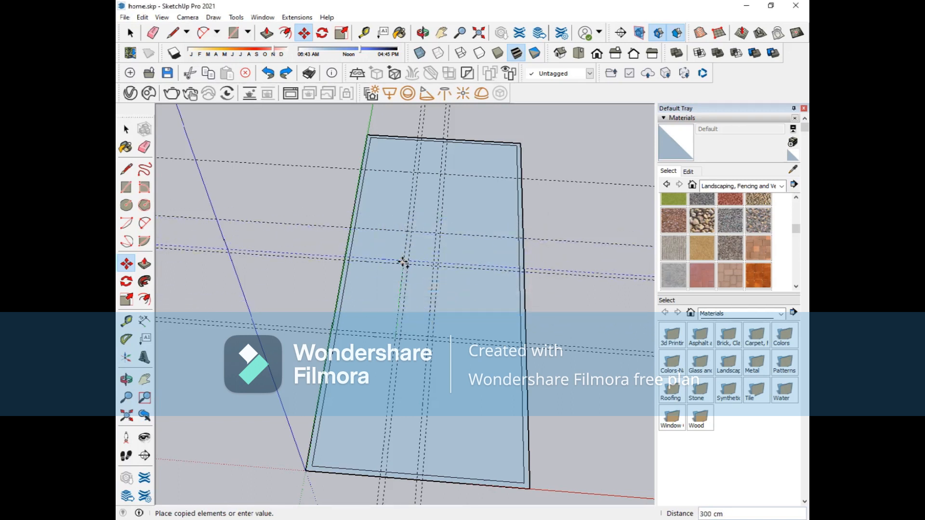
pyautogui.click(403, 263)
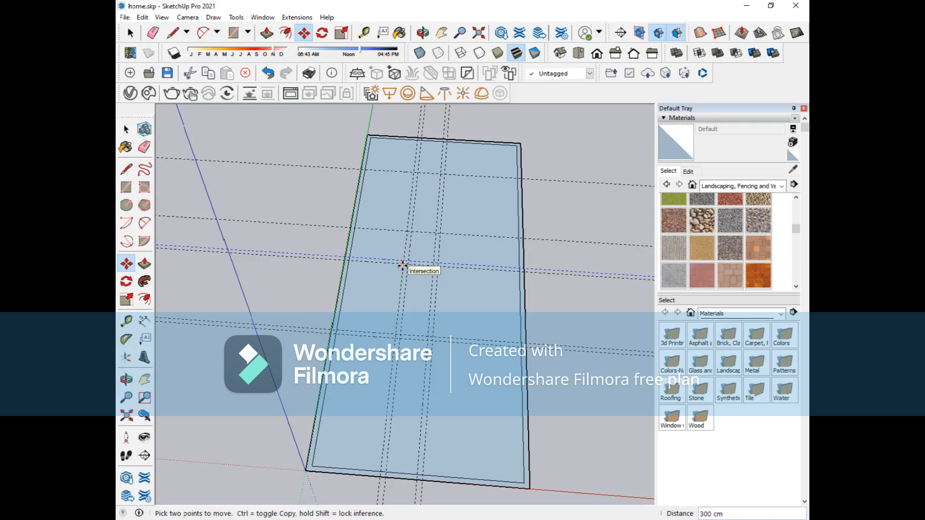
# Copy that guide another 150 cm in the same direction, next to the third cross guide
pyautogui.click(403, 264)
pyautogui.press('ctrl')
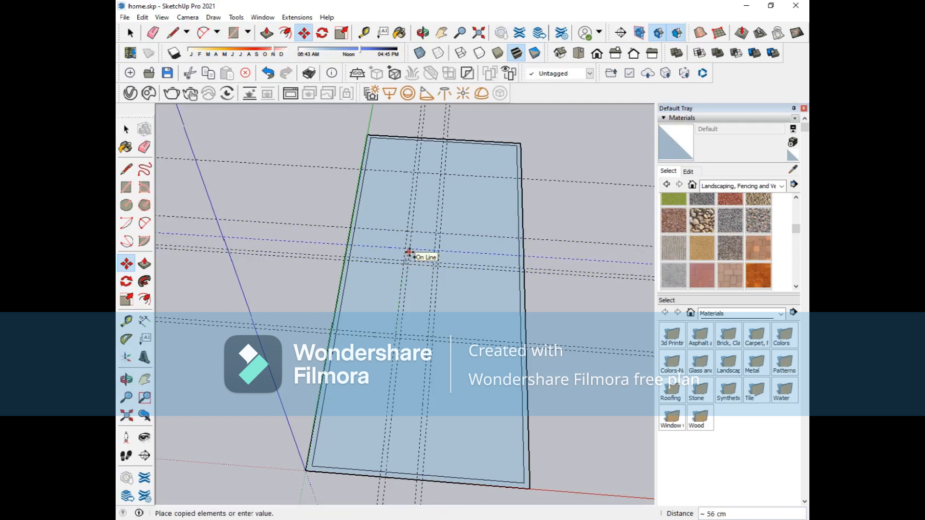
pyautogui.write('150')
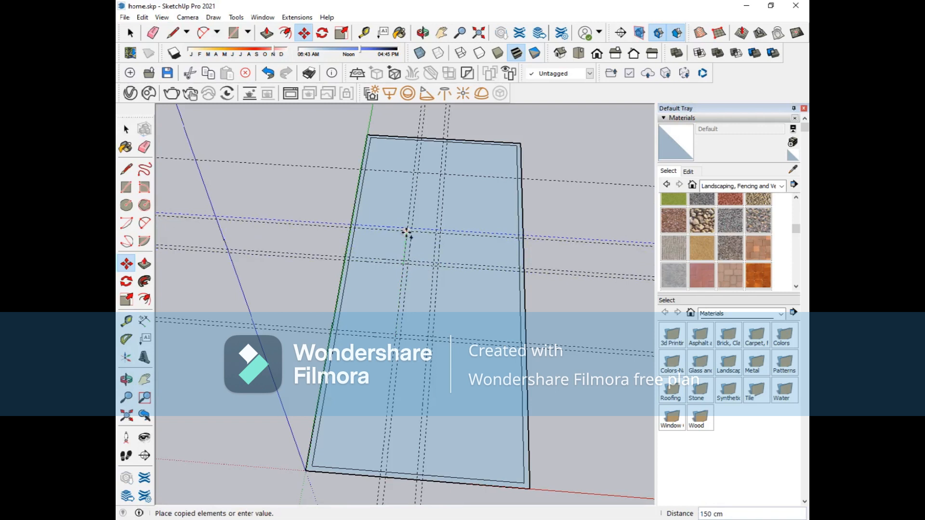
pyautogui.press('Return')
# Copy the newest guide 300 cm toward the far short edge, next to the farthest cross guide, and clear the selection
pyautogui.click(409, 231)
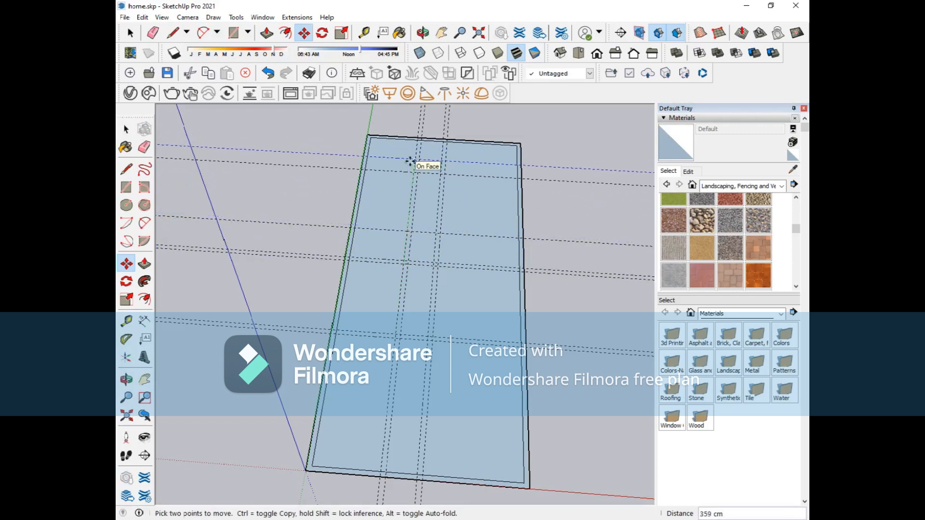
pyautogui.write('300')
pyautogui.press('Return')
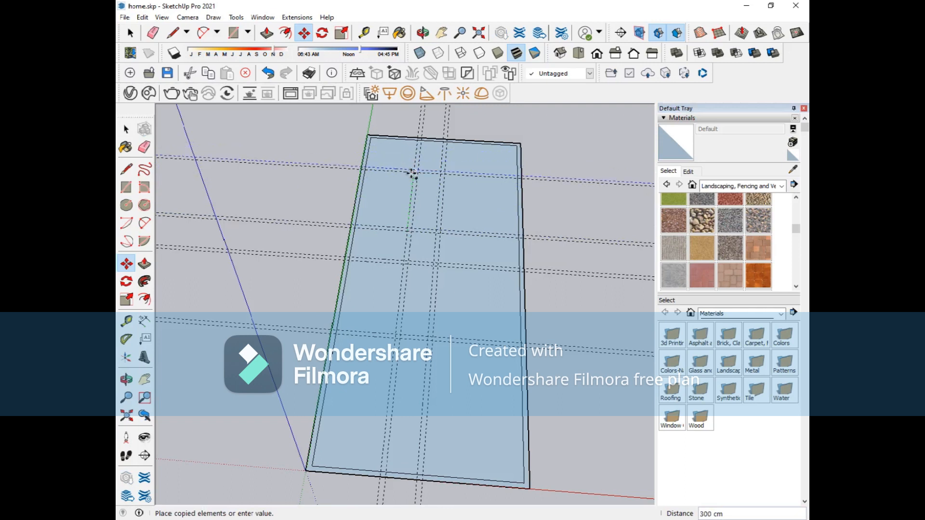
pyautogui.moveTo(444, 209); pyautogui.dragTo(355, 200, button='middle')
pyautogui.press('space')
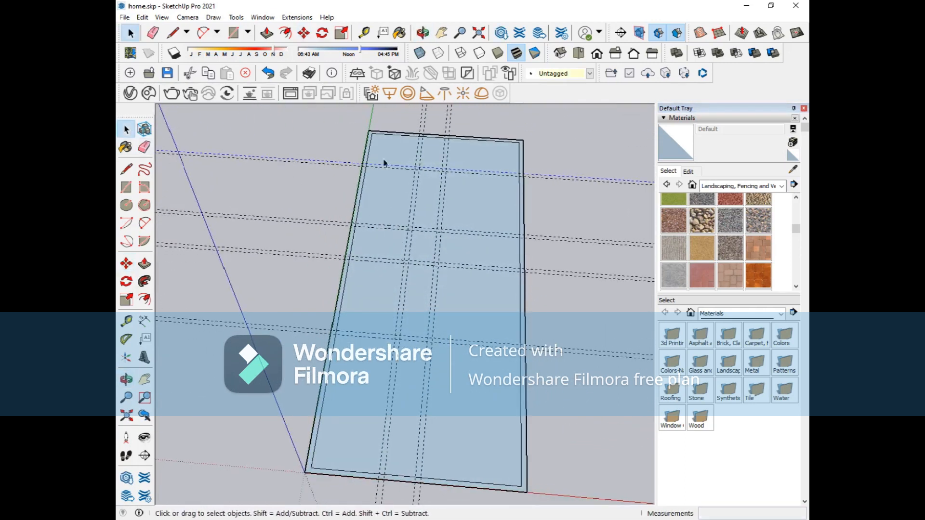
pyautogui.click(307, 133)
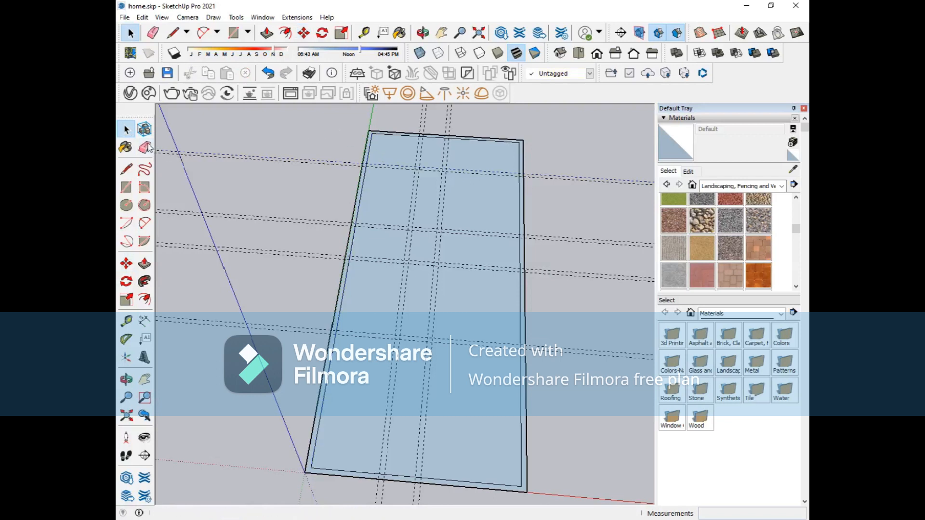
# Draw a 15 x 300 cm wall rectangle between the farthest pair of cross guides, starting at the green-axis long edge
pyautogui.click(145, 147)
pyautogui.press('space')
pyautogui.moveTo(455, 165); pyautogui.dragTo(438, 176, button='middle')
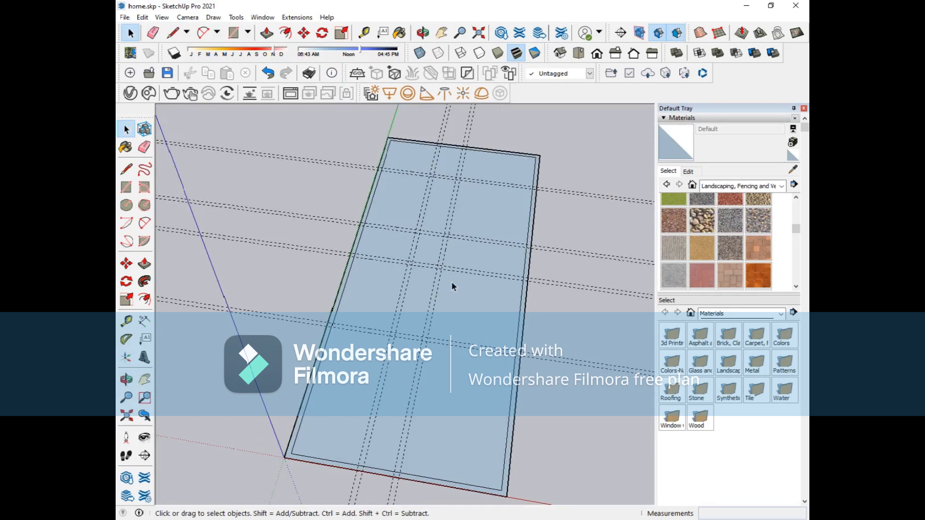
pyautogui.click(126, 186)
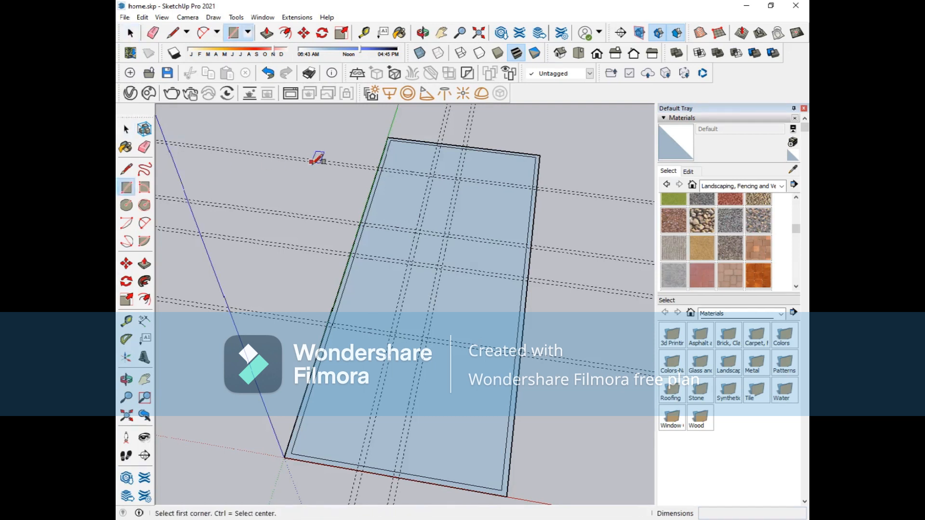
pyautogui.click(382, 168)
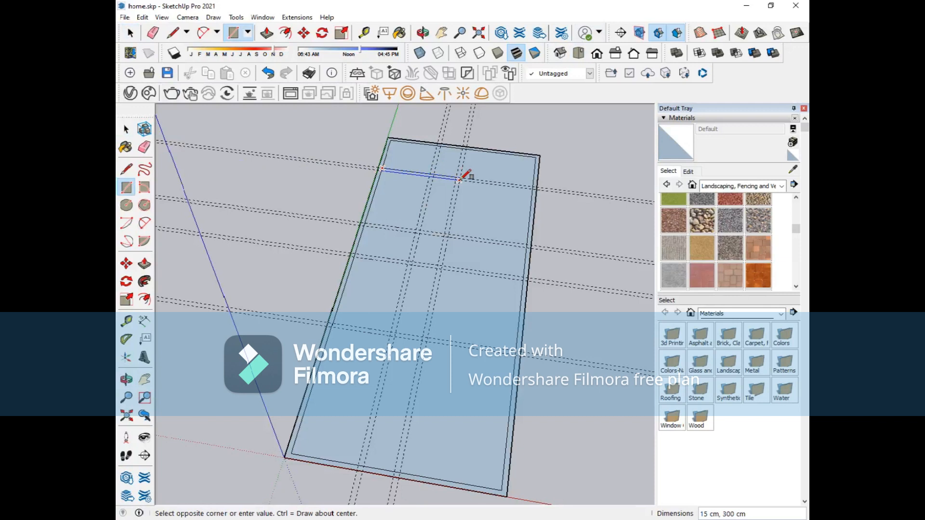
pyautogui.scroll(-1, 464, 177)
pyautogui.scroll(1, 463, 178)
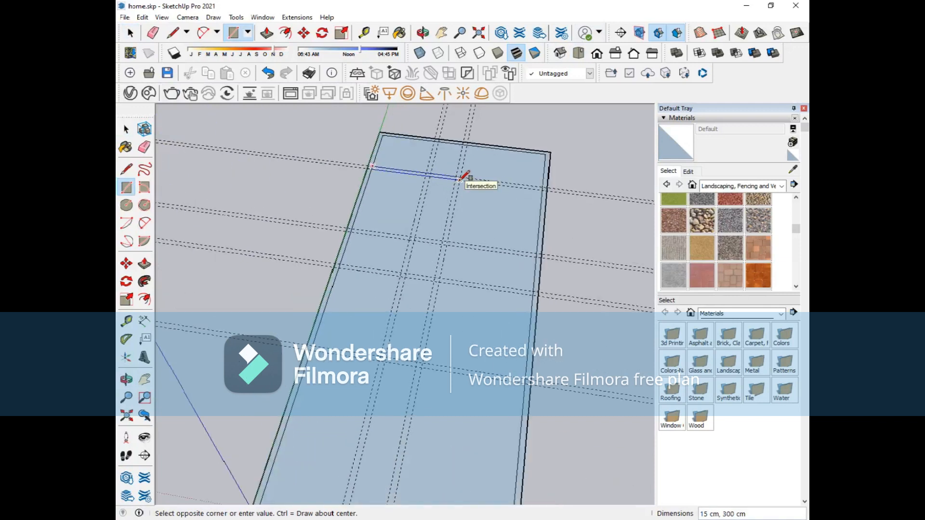
pyautogui.scroll(4, 464, 178)
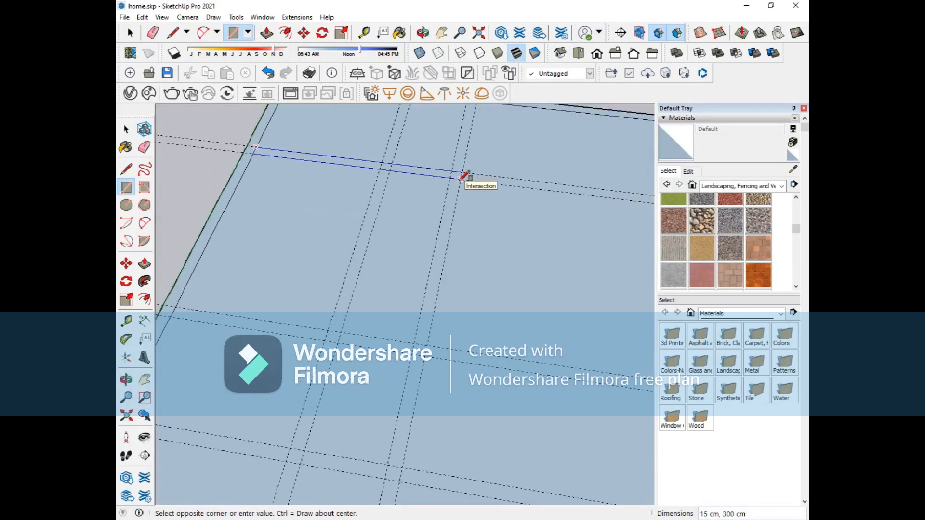
pyautogui.click(462, 178)
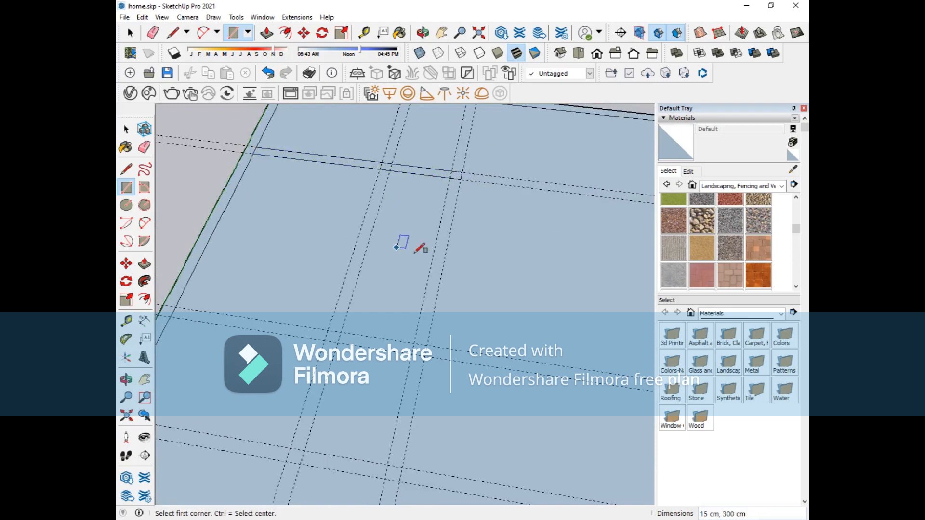
# Draw matching 15 x 300 cm wall rectangles from the green-axis long edge between each of the other three cross guide pairs
pyautogui.click(164, 305)
pyautogui.click(427, 346)
pyautogui.scroll(-5, 542, 202)
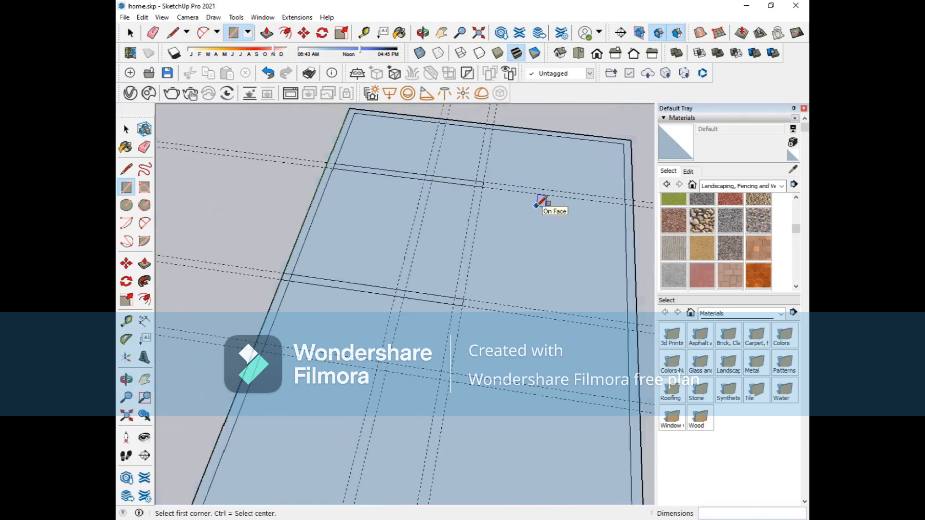
pyautogui.click(317, 318)
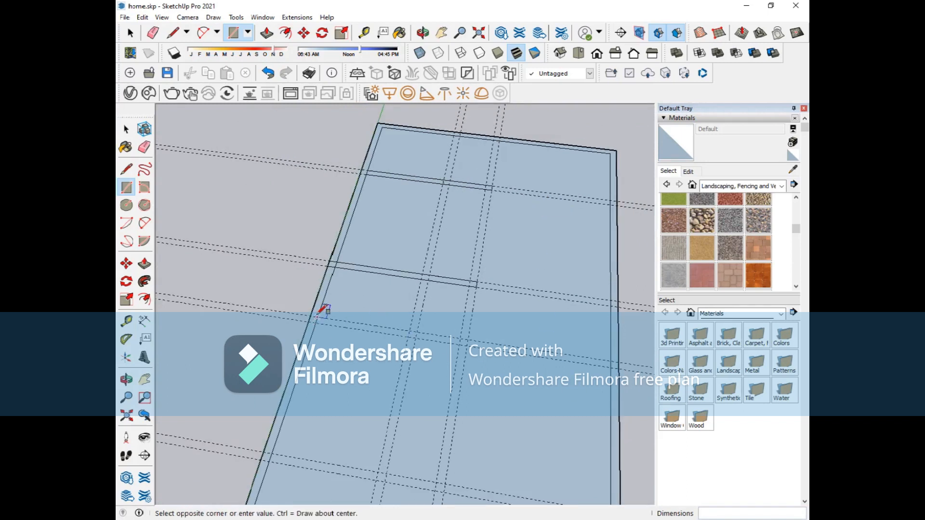
pyautogui.click(470, 341)
pyautogui.scroll(-2, 499, 180)
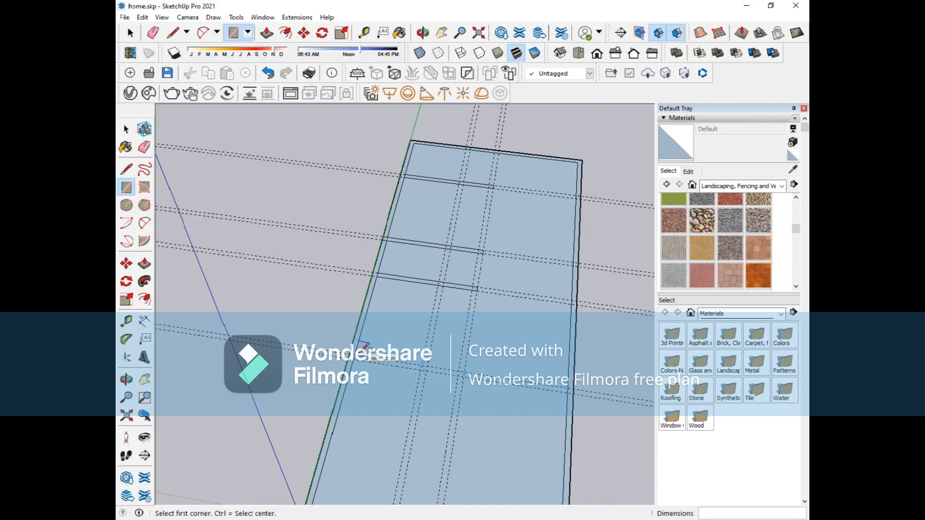
pyautogui.click(354, 365)
pyautogui.click(466, 376)
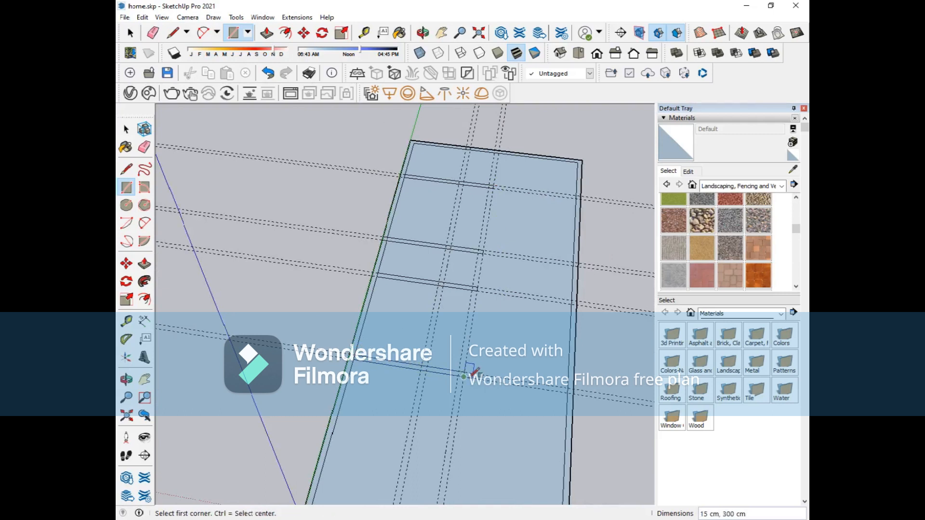
# Draw a 315 x 15 cm lengthwise wall rectangle joining the free ends of the two farthest cross walls
pyautogui.click(493, 185)
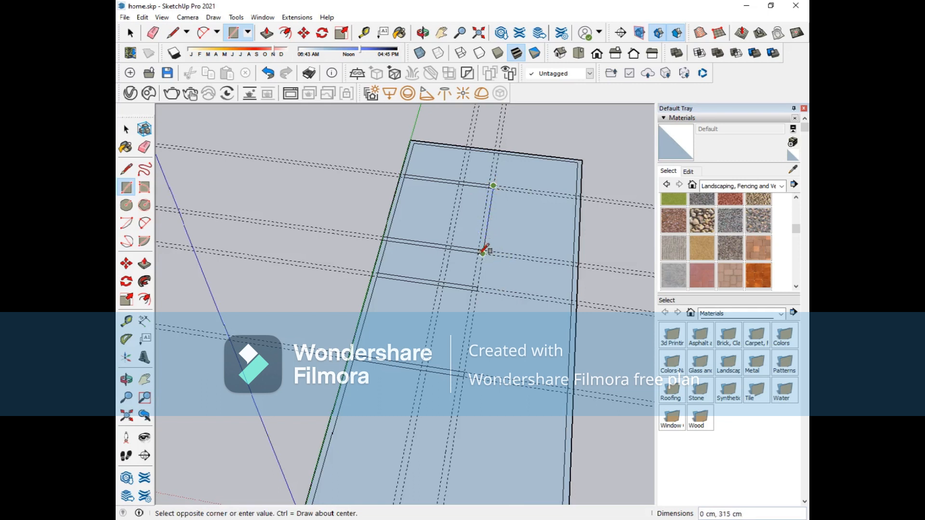
pyautogui.scroll(2, 483, 249)
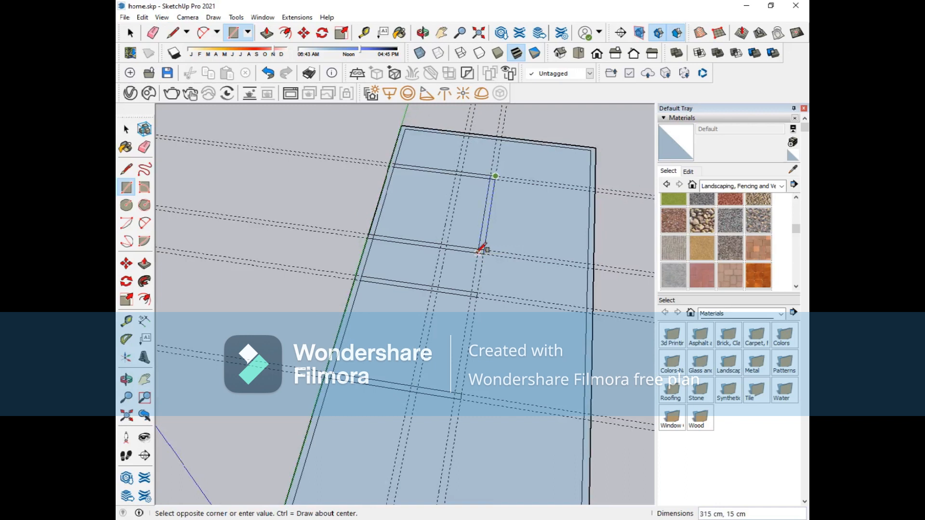
pyautogui.click(484, 251)
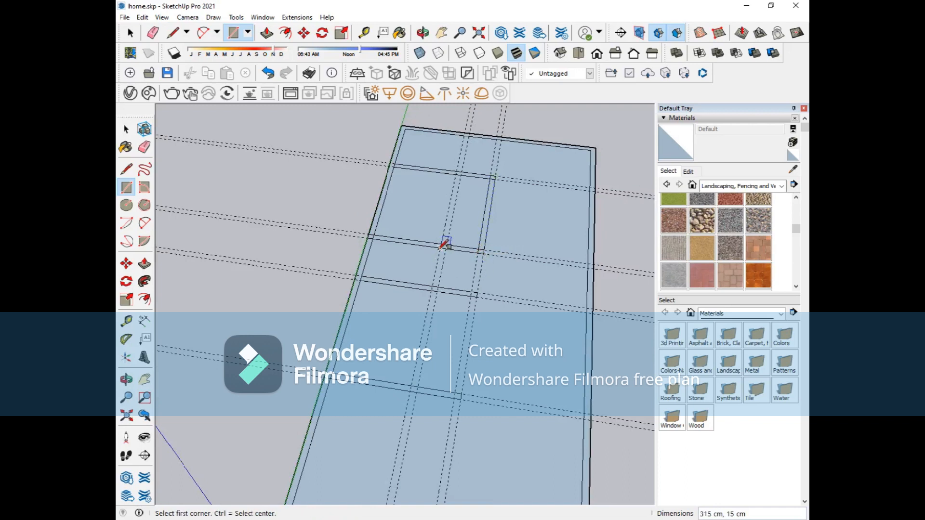
# Draw a 15 x 150 cm lengthwise wall between the two middle cross walls and another joining the ends of the two nearest cross walls
pyautogui.click(440, 248)
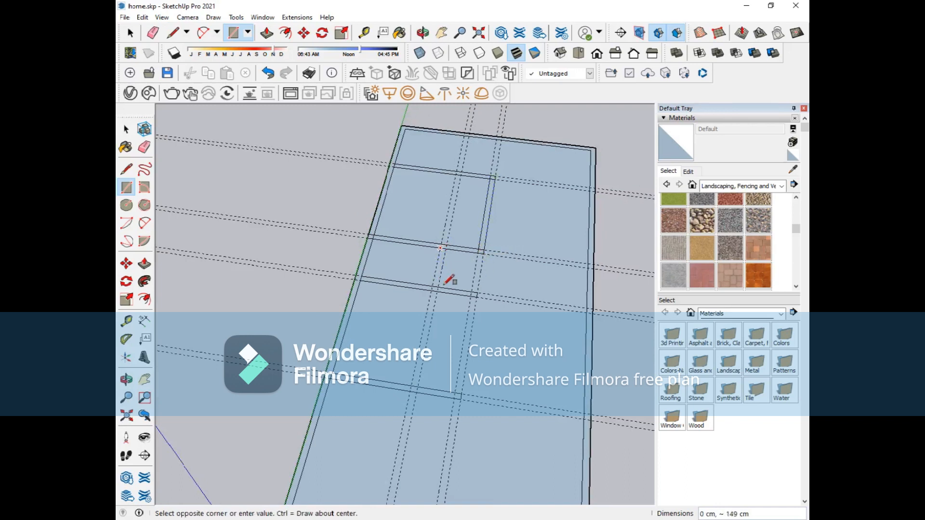
pyautogui.click(438, 290)
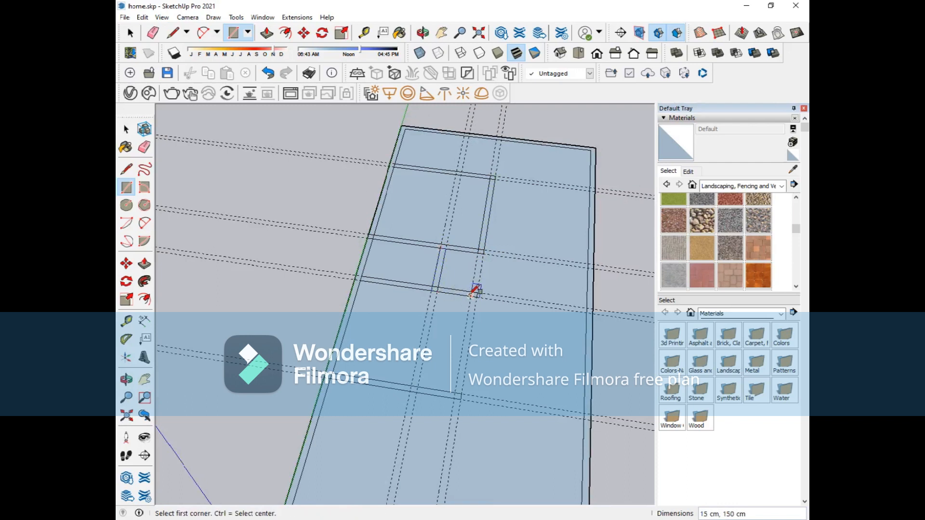
pyautogui.click(471, 292)
pyautogui.click(461, 399)
# Add guides 100 cm from the nearest cross wall toward the far edge and 100 cm from the farthest cross wall toward the near edge
pyautogui.moveTo(430, 259)
pyautogui.mouseDown(button='middle')
pyautogui.moveTo(347, 252)
pyautogui.moveTo(392, 270)
pyautogui.moveTo(417, 266)
pyautogui.mouseUp(button='middle')
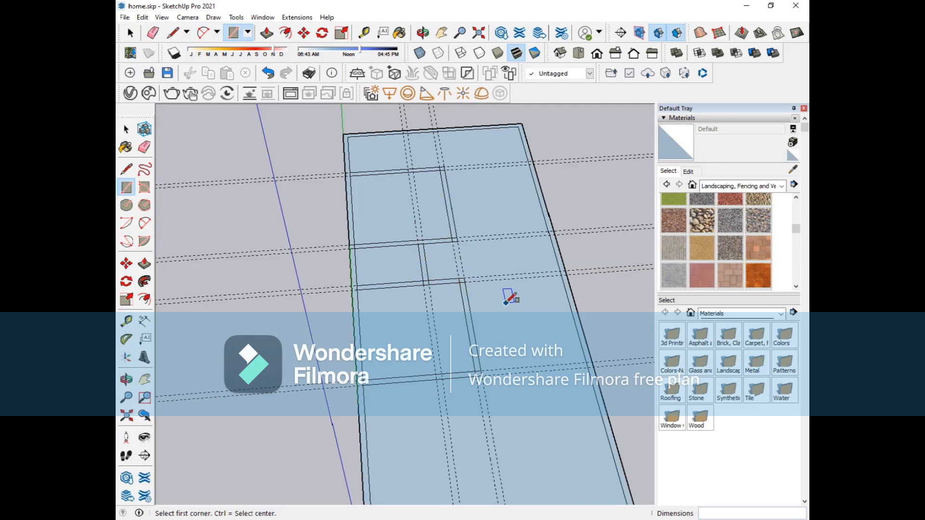
pyautogui.moveTo(502, 215); pyautogui.dragTo(458, 221, button='middle')
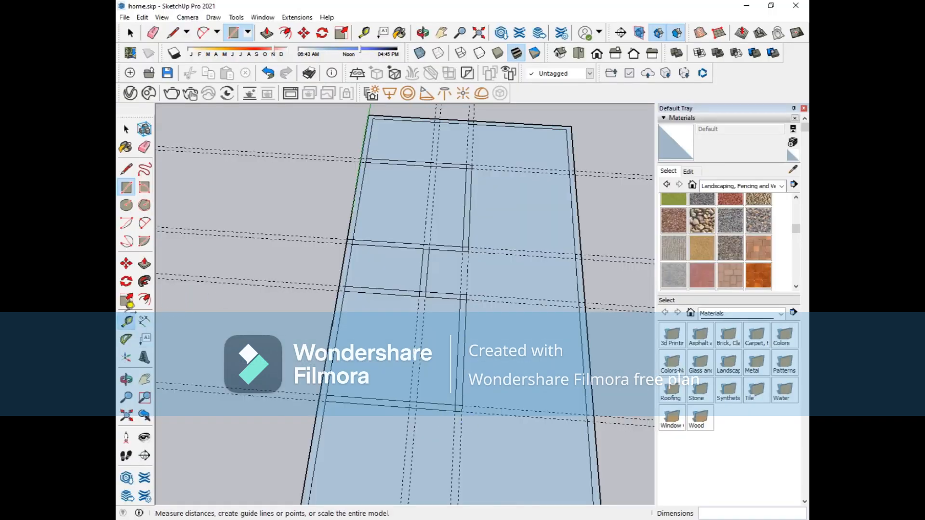
pyautogui.click(126, 320)
pyautogui.click(518, 416)
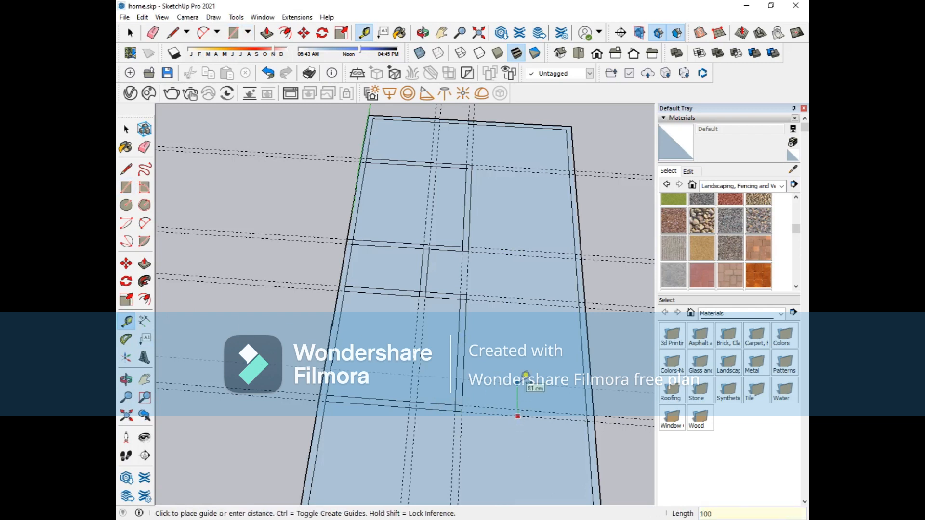
pyautogui.press('Return')
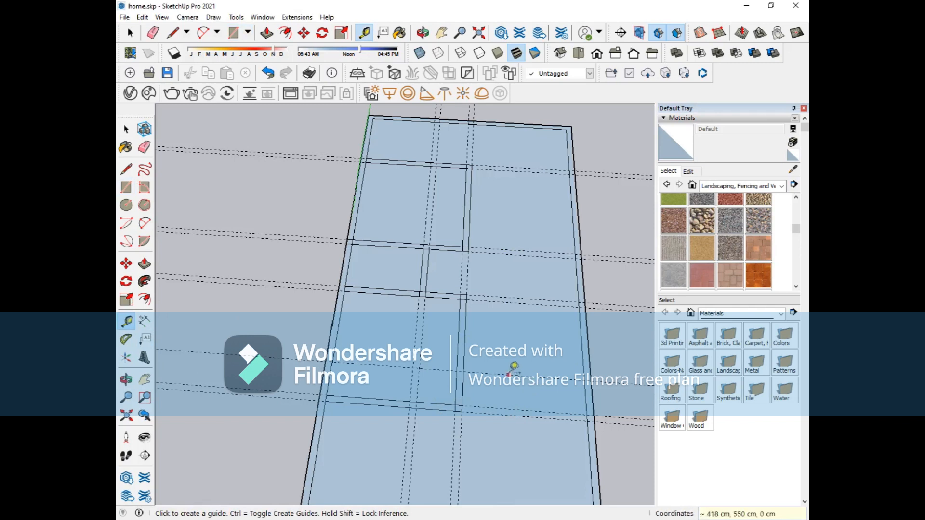
pyautogui.click(512, 167)
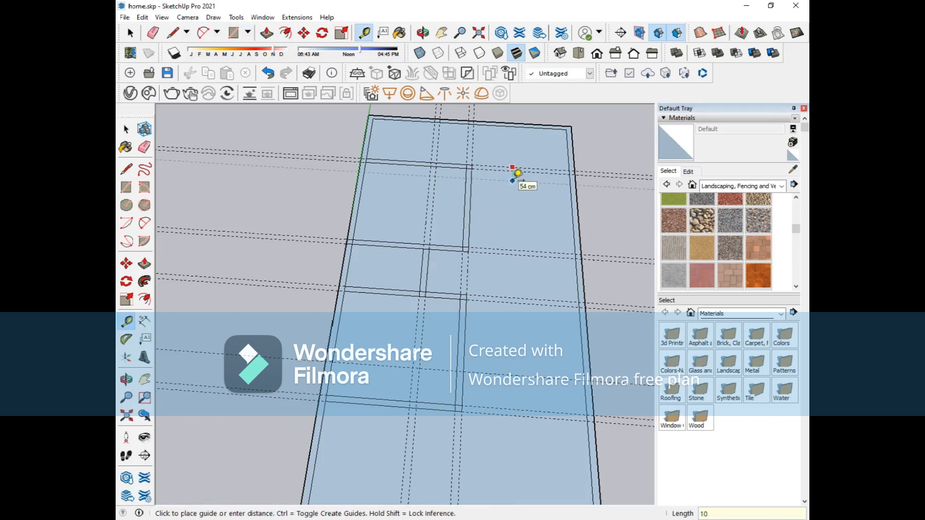
pyautogui.press('Return')
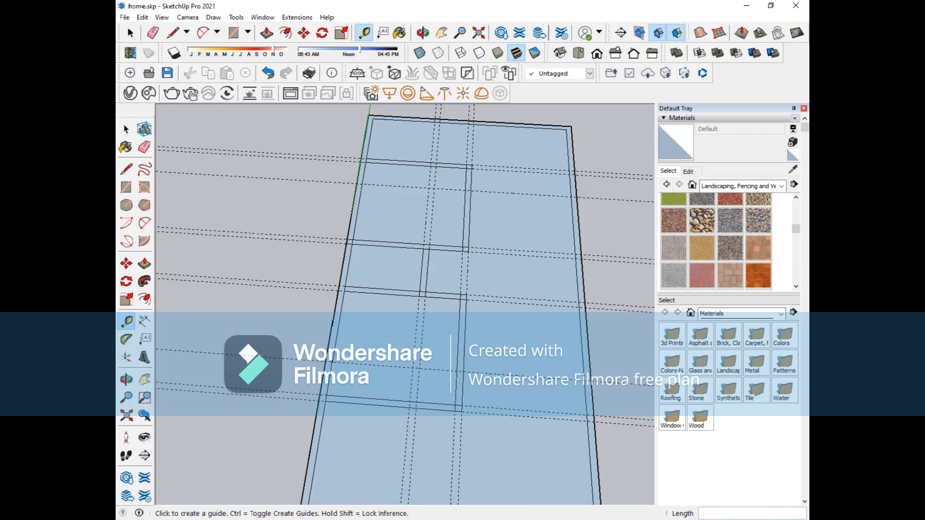
# Add a parallel guide one wall thickness further inward from each of the two new 100 cm guides
pyautogui.click(529, 377)
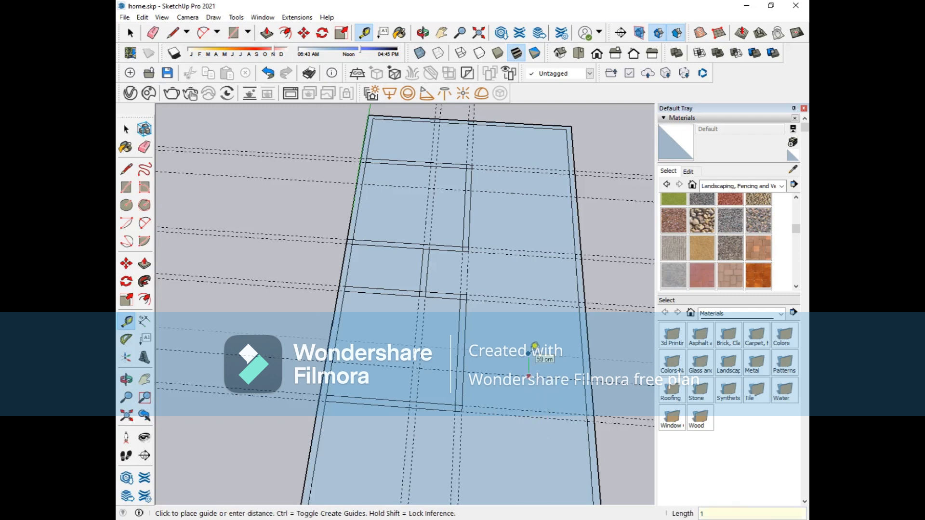
pyautogui.press('Return')
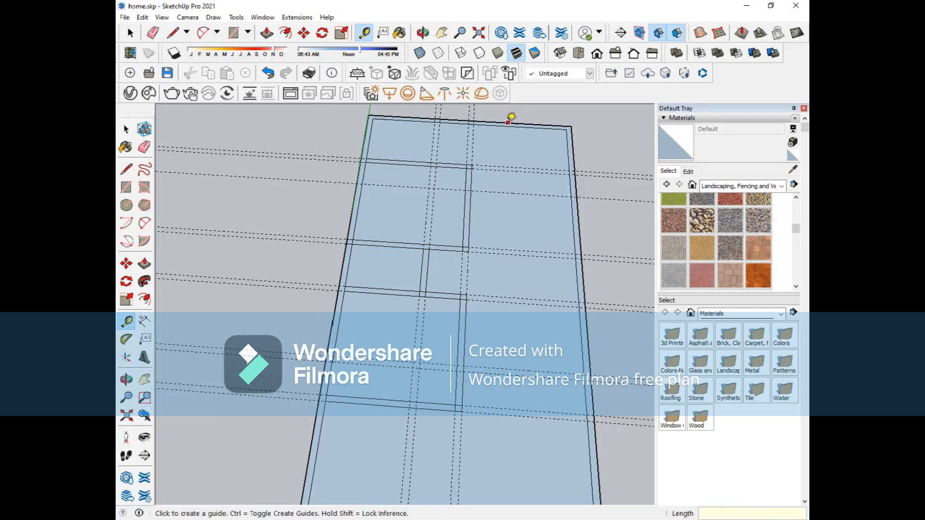
pyautogui.click(507, 193)
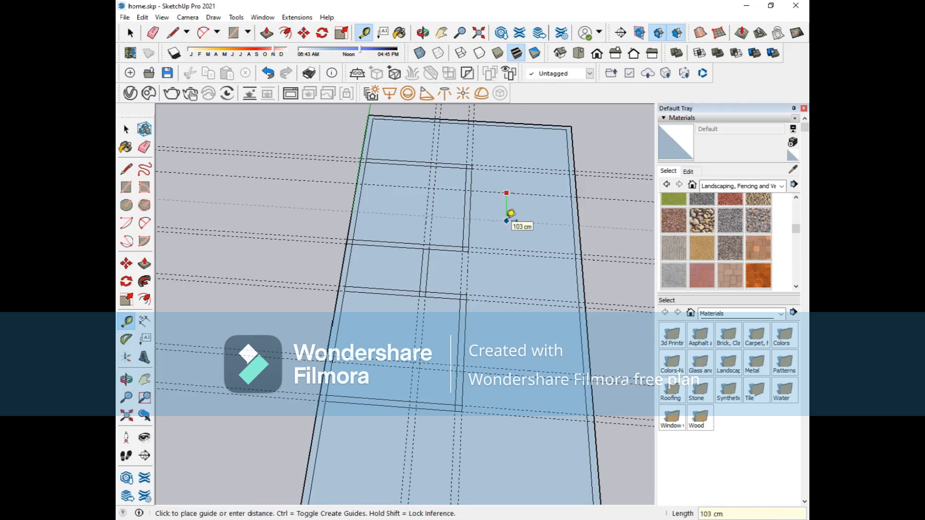
pyautogui.click(511, 213)
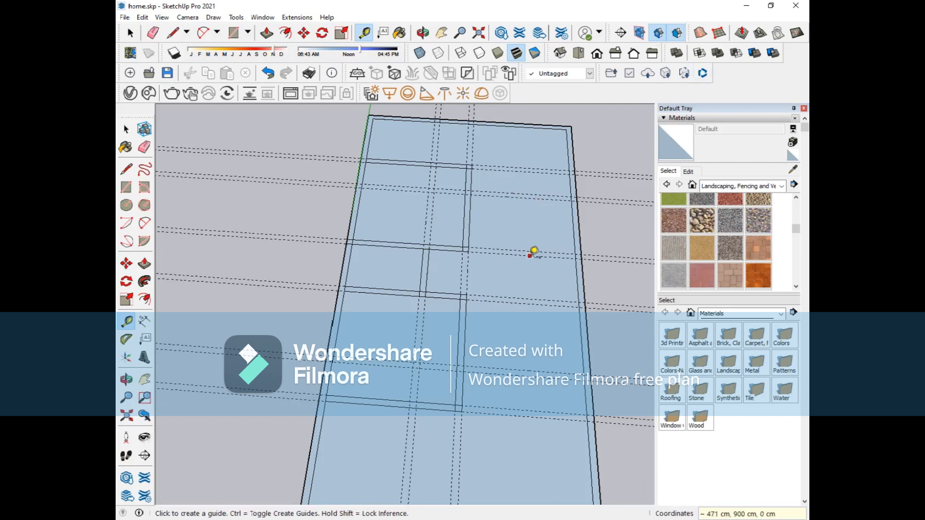
# Add a guide 50 cm beyond the farthest cross wall toward the far short edge, and a matching one on the near side of the nearest cross wall
pyautogui.click(527, 168)
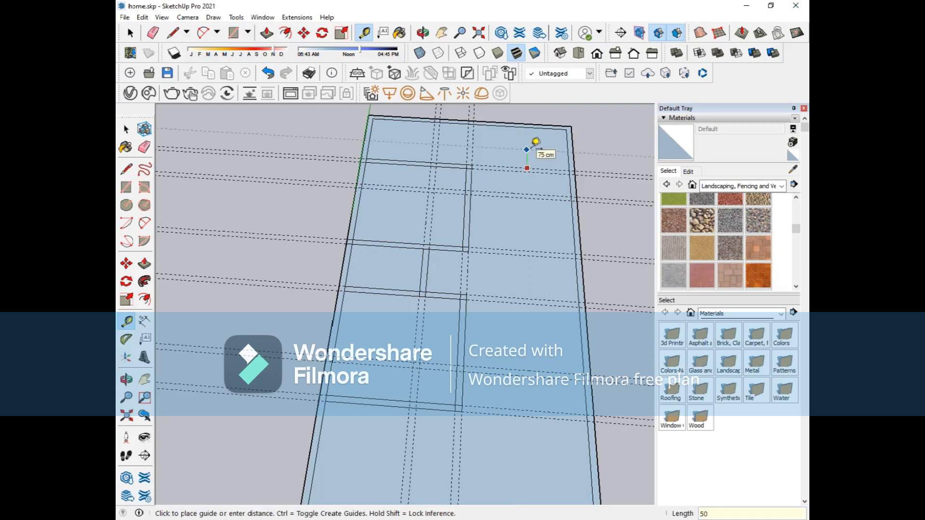
pyautogui.press('Return')
pyautogui.click(511, 416)
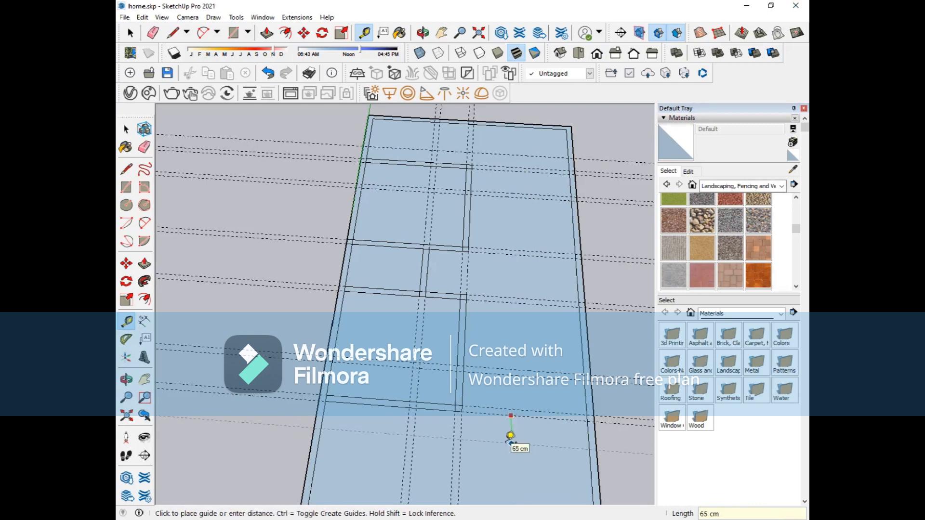
pyautogui.click(511, 436)
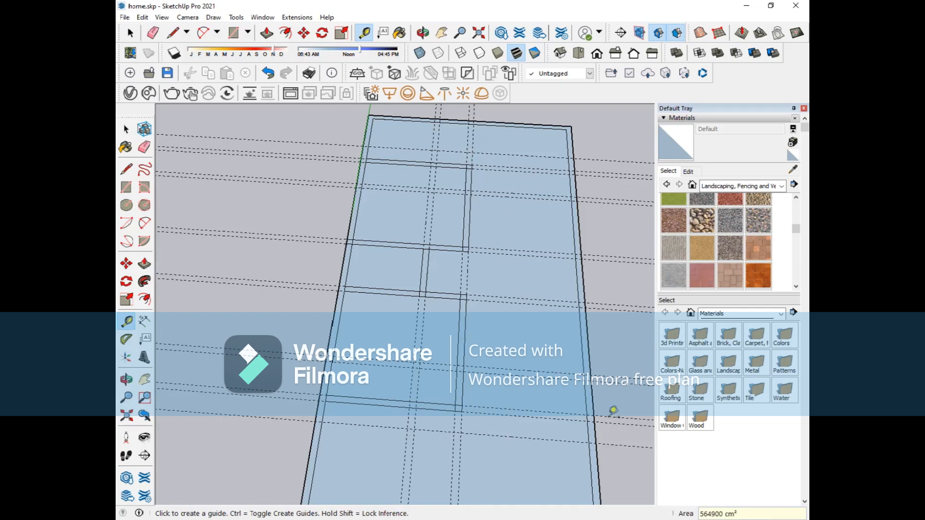
# Add a guide about 50 cm from the farthest cross wall toward the near edge, and another 15 cm beyond it
pyautogui.click(528, 169)
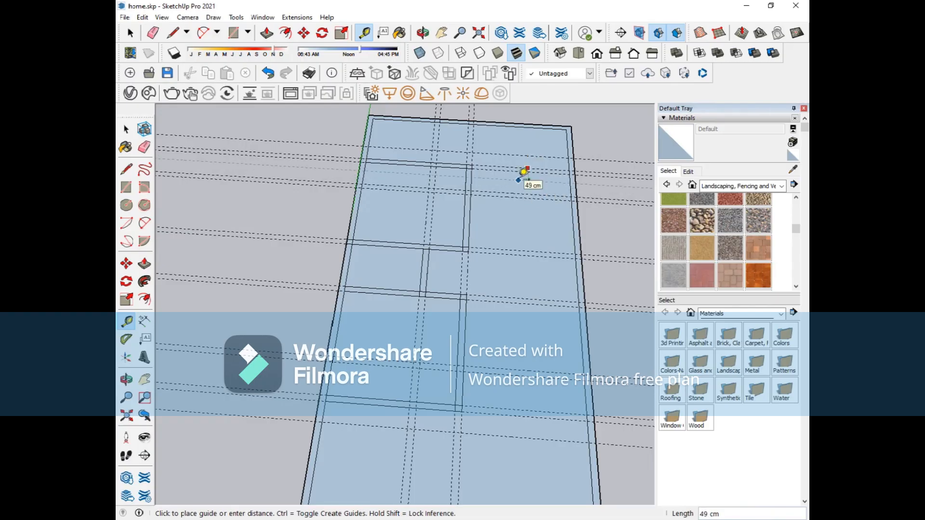
pyautogui.press('Return')
pyautogui.click(518, 176)
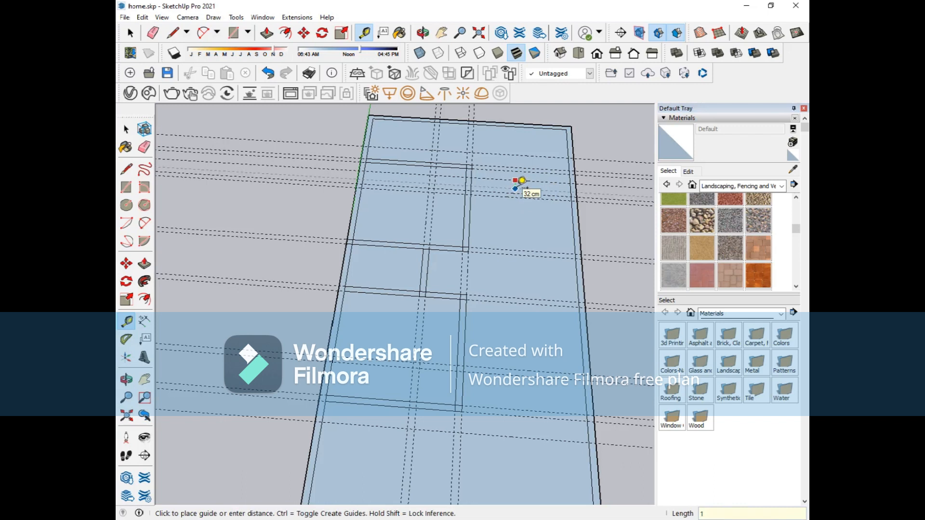
pyautogui.press('Return')
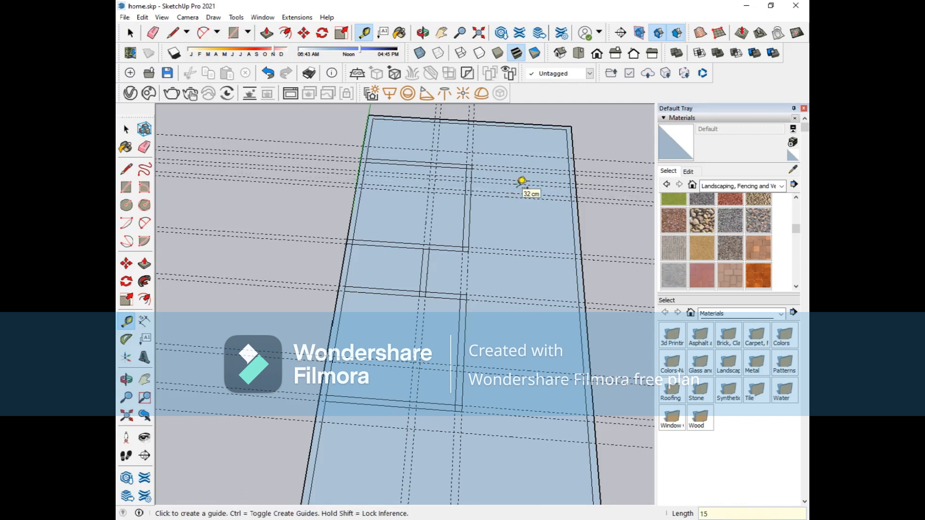
# Examine the whole floor plan with its interior wall outlines and the added cross guides
pyautogui.moveTo(531, 187); pyautogui.dragTo(469, 222, button='middle')
pyautogui.scroll(-3, 409, 173)
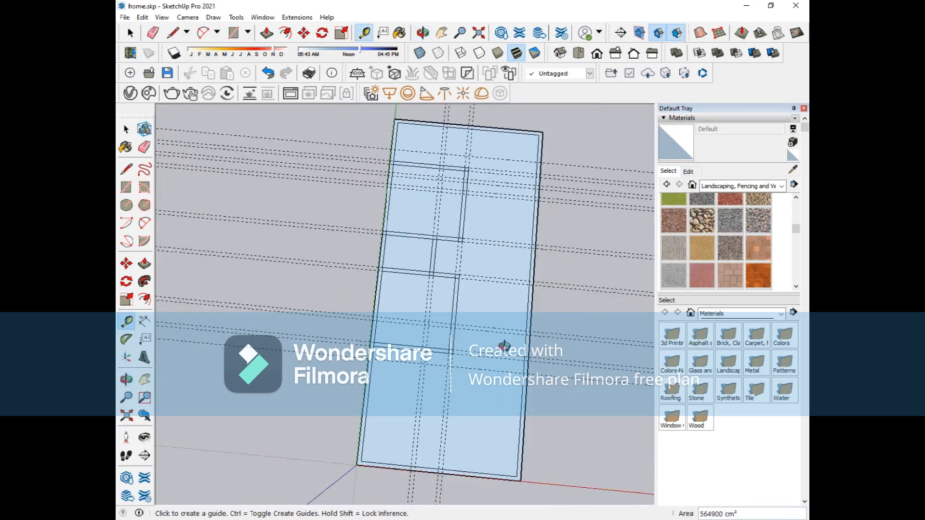
pyautogui.moveTo(504, 346); pyautogui.dragTo(506, 330, button='middle')
pyautogui.scroll(-2, 483, 279)
pyautogui.scroll(1, 483, 279)
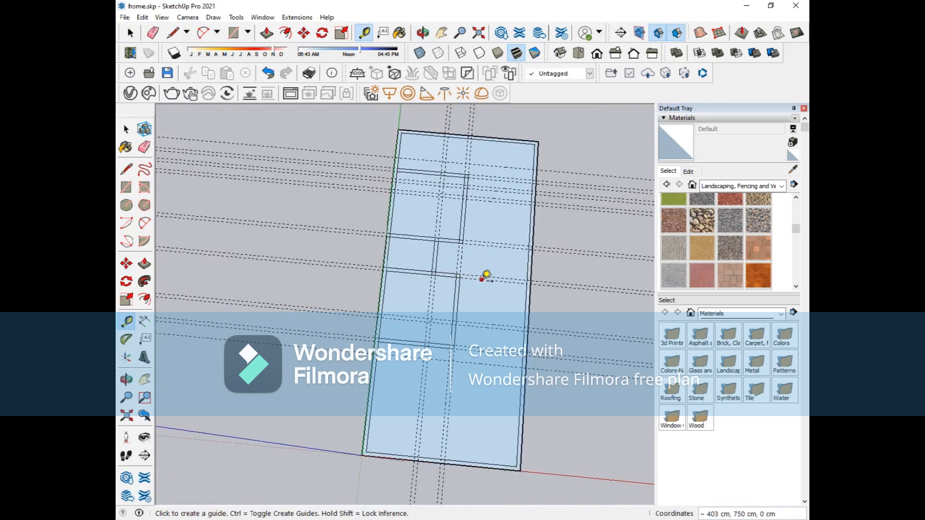
pyautogui.scroll(4, 484, 277)
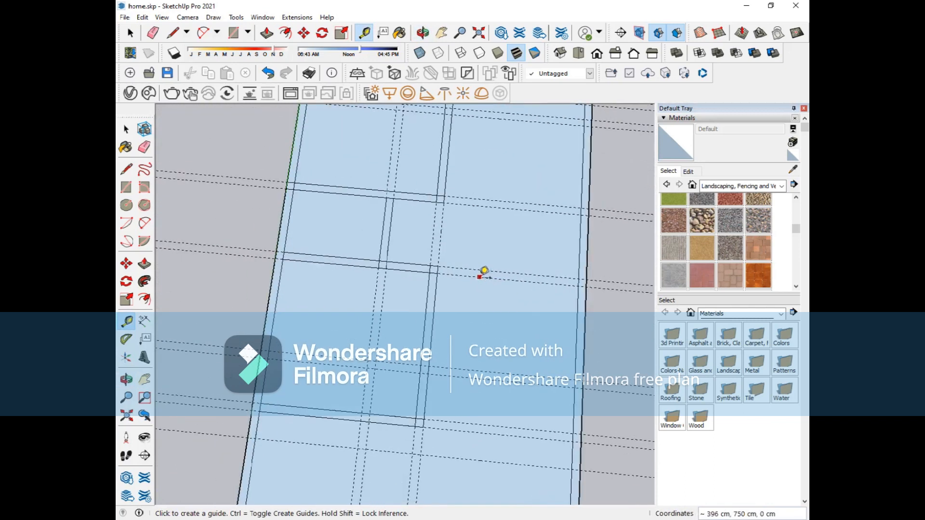
pyautogui.scroll(-5, 484, 273)
pyautogui.scroll(-2, 503, 211)
pyautogui.scroll(3, 503, 211)
pyautogui.scroll(-1, 553, 152)
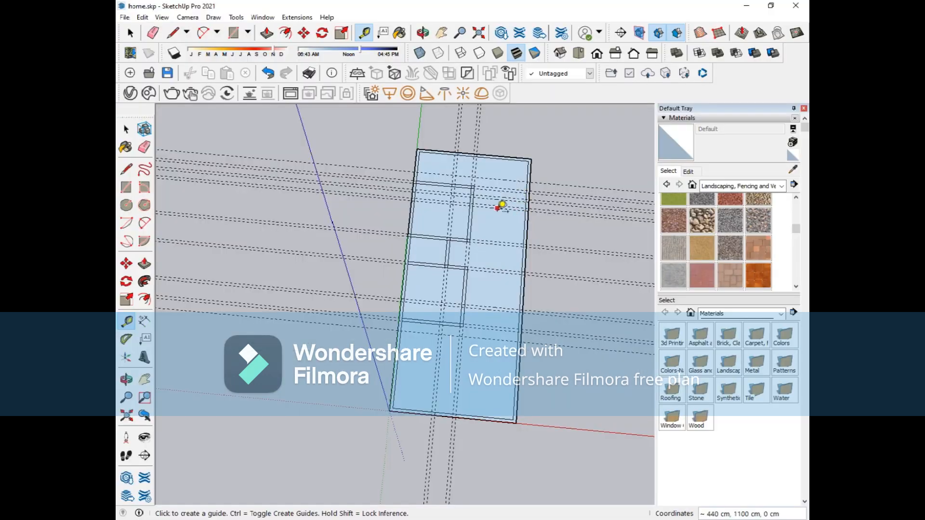
# Outline a 15 x 300 cm cross wall from the far middle wall to the long outer edge, and a 300 x 100 cm rectangle beyond it
pyautogui.scroll(4, 502, 188)
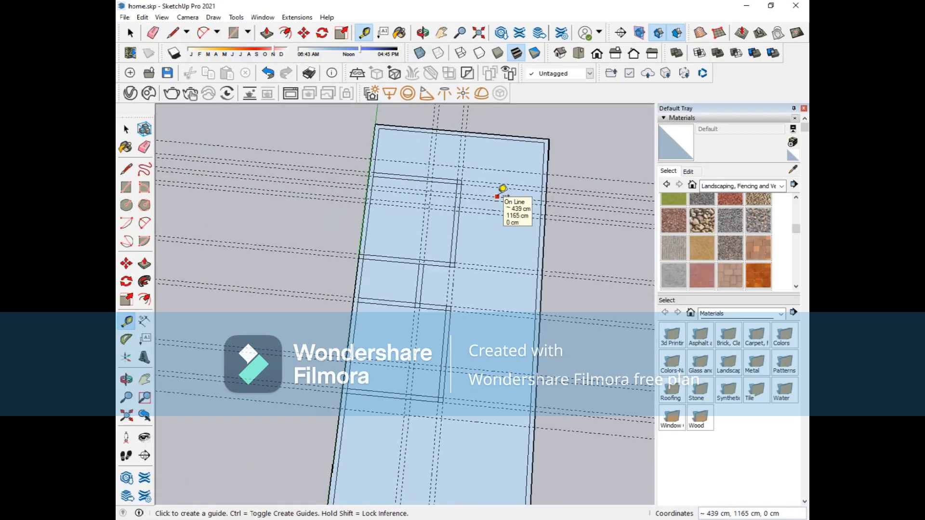
pyautogui.scroll(-2, 502, 188)
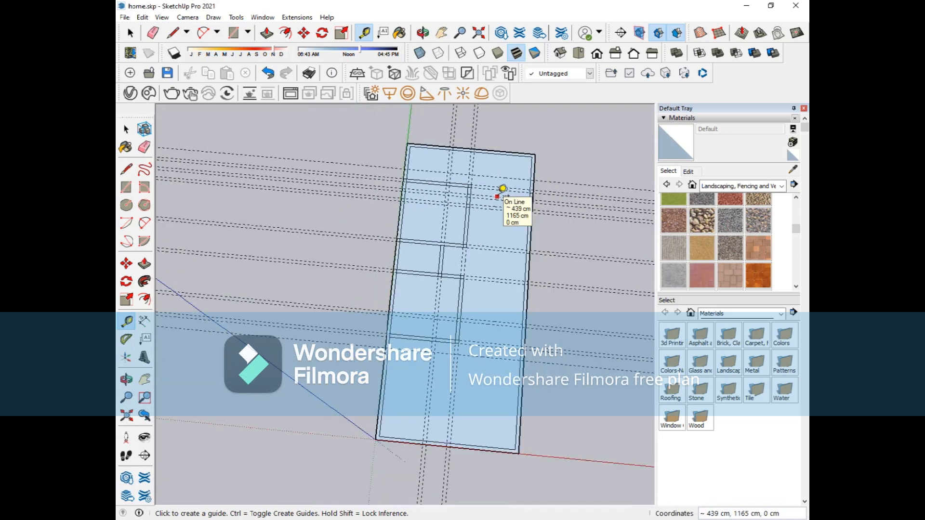
pyautogui.scroll(4, 522, 209)
pyautogui.scroll(2, 521, 211)
pyautogui.click(391, 356)
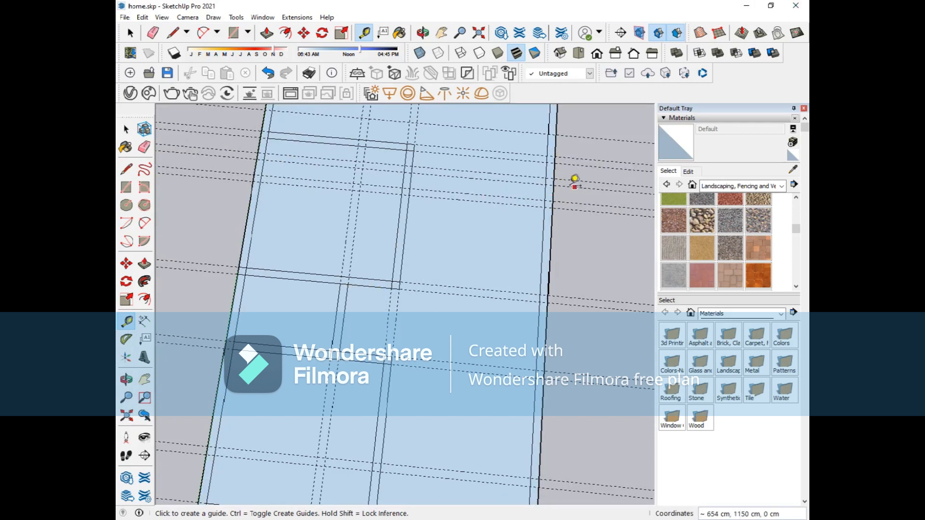
pyautogui.hotkey('alt', 'Tab')
pyautogui.hotkey('alt', 'Tab')
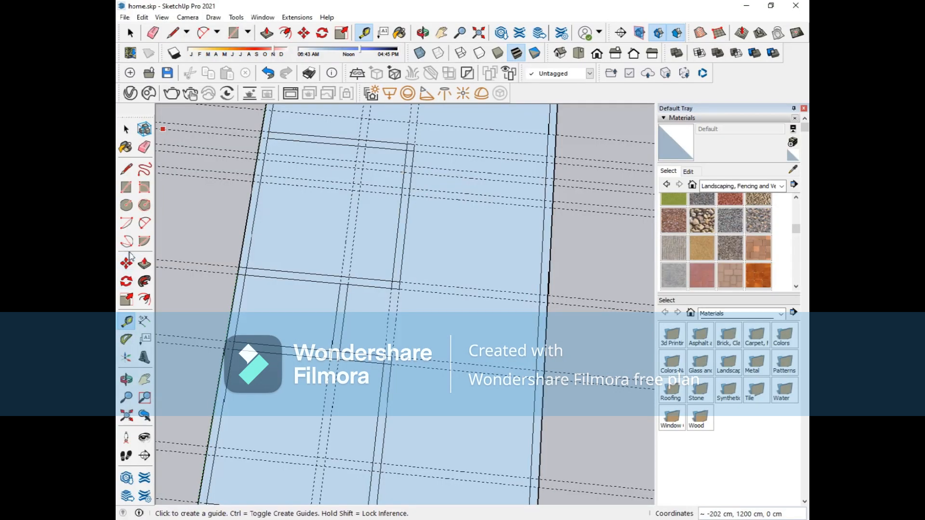
pyautogui.click(126, 187)
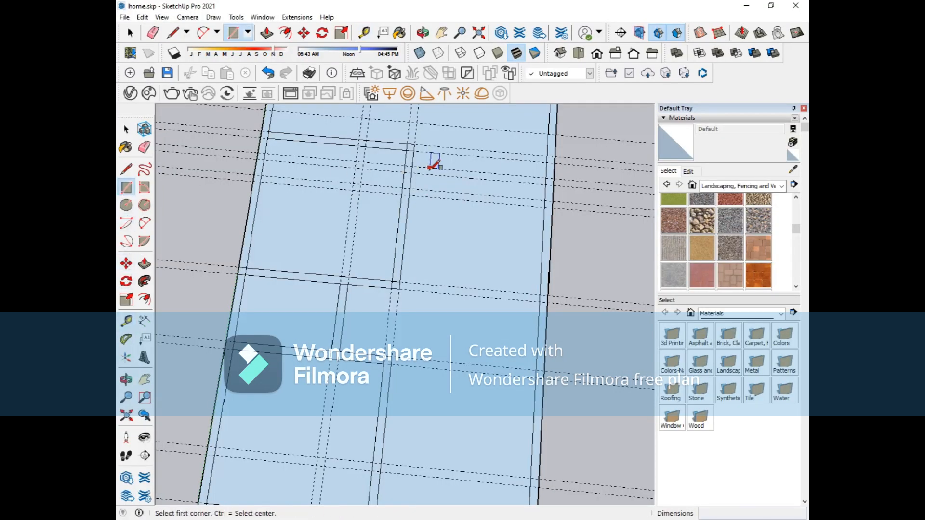
pyautogui.click(404, 167)
pyautogui.click(553, 184)
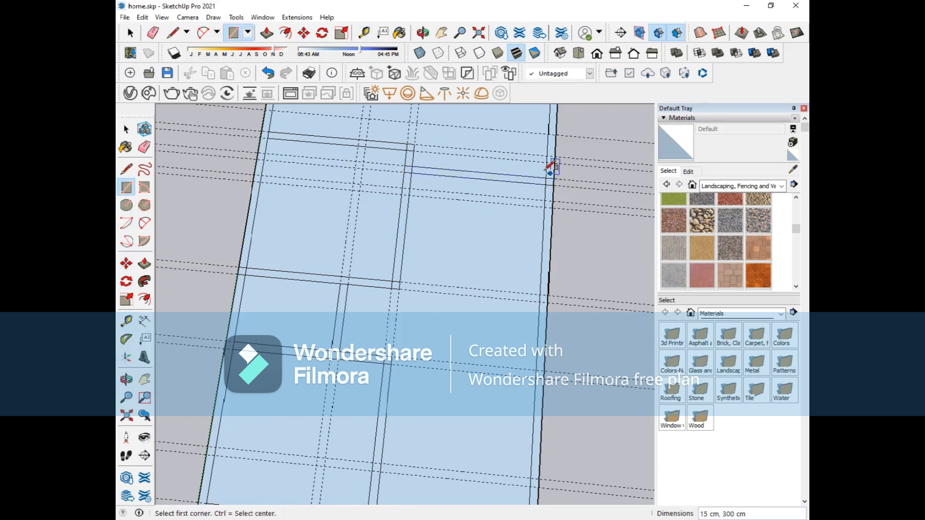
pyautogui.click(411, 166)
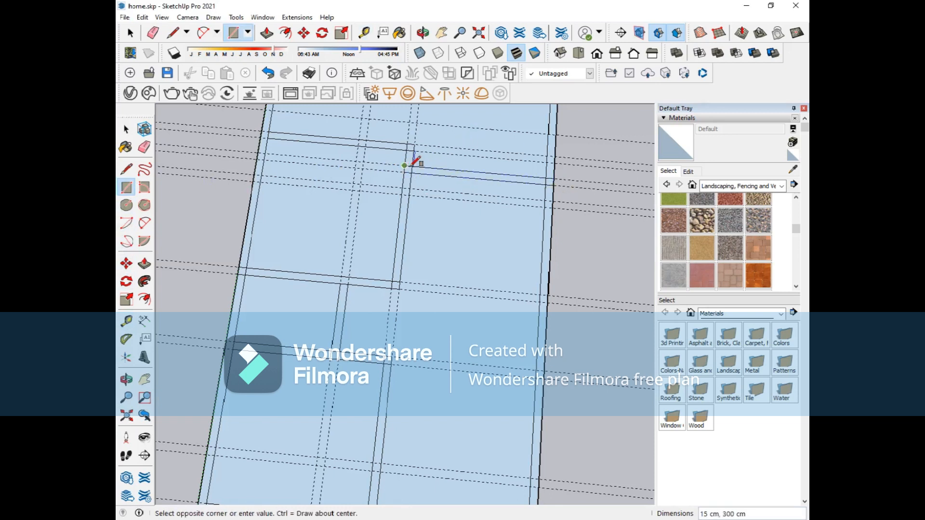
pyautogui.click(554, 135)
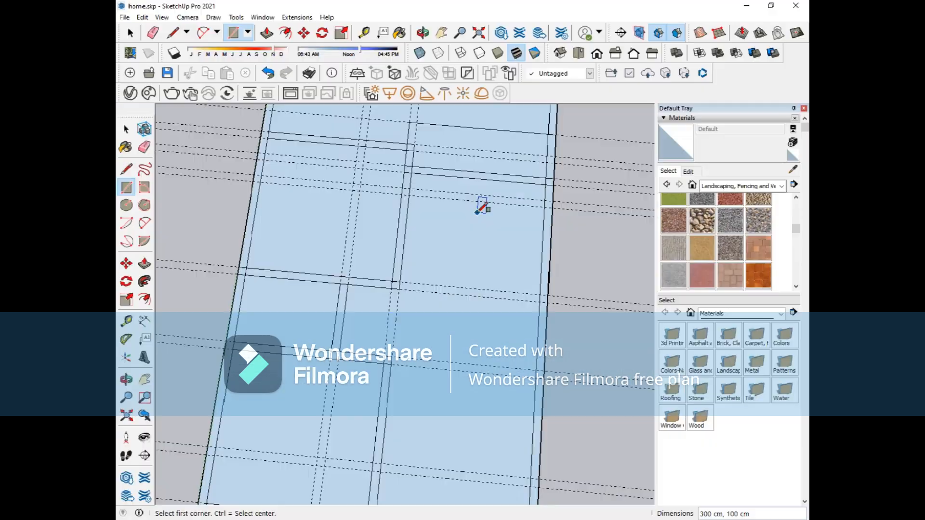
# Outline a 15 cm cross wall from the near middle wall to the long outer edge, and a 300 x 165 cm rectangle against it
pyautogui.scroll(-4, 481, 207)
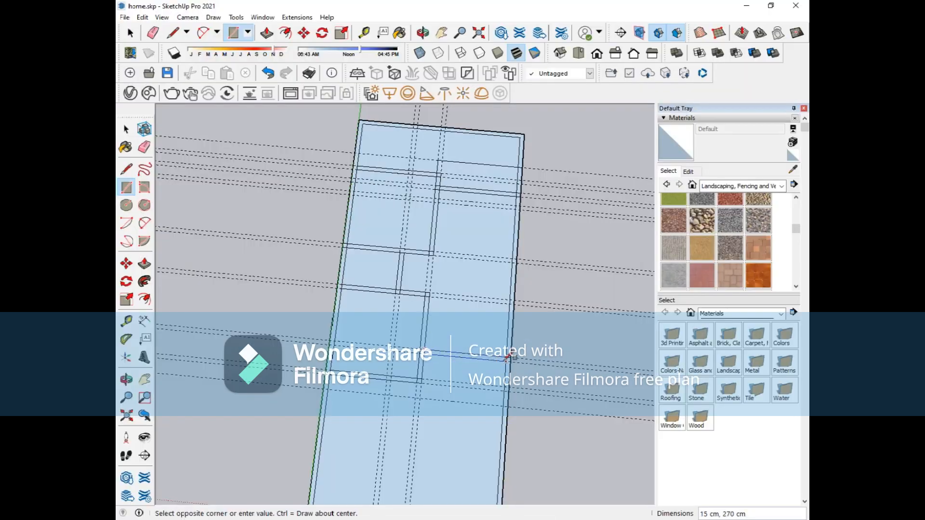
pyautogui.click(417, 349)
pyautogui.click(425, 347)
pyautogui.click(426, 348)
pyautogui.click(423, 347)
pyautogui.write('300,165')
pyautogui.press('Return')
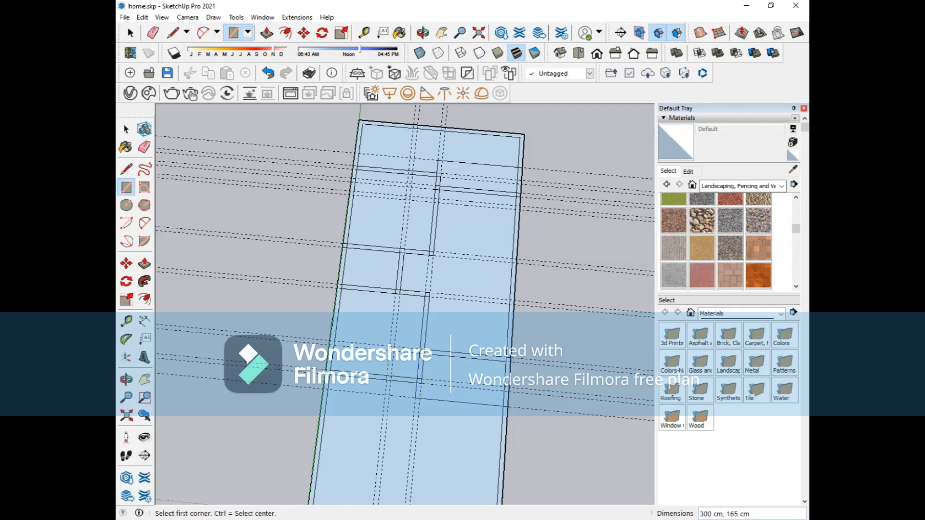
# Add a cross guide 100 cm from the near edge of the 300 x 165 cm rectangle, toward the near short wall
pyautogui.click(127, 321)
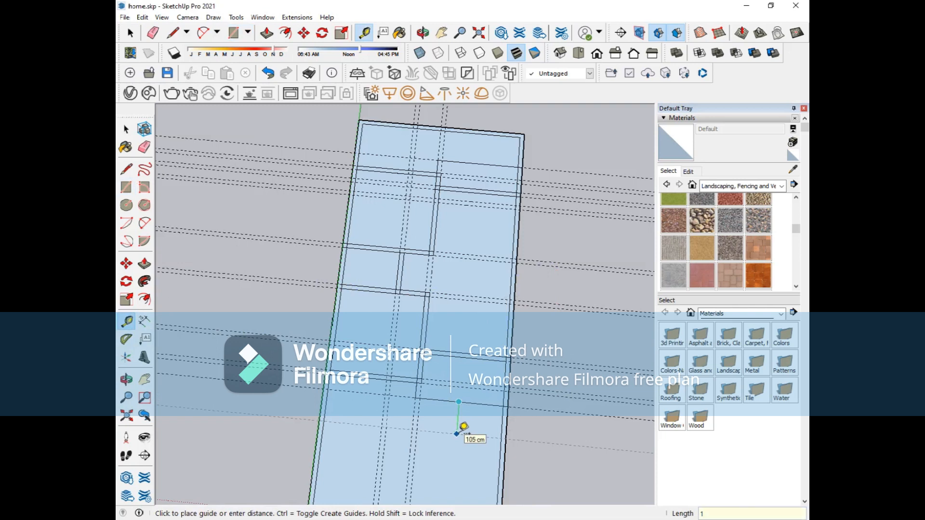
pyautogui.write('100')
pyautogui.press('Return')
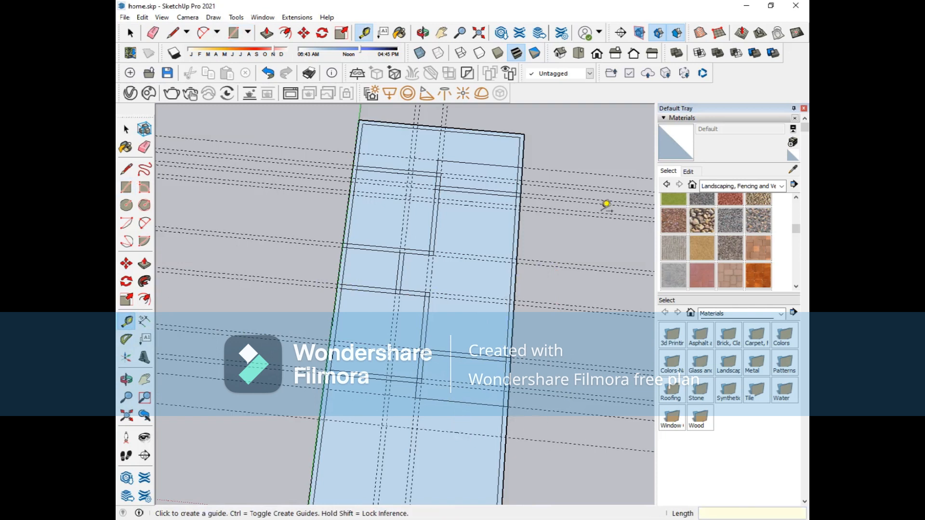
# In top view, draw a 300 x 100 cm rectangle up to the new guide and a 285 x 15 cm wall toward the near short edge
pyautogui.scroll(-3, 561, 157)
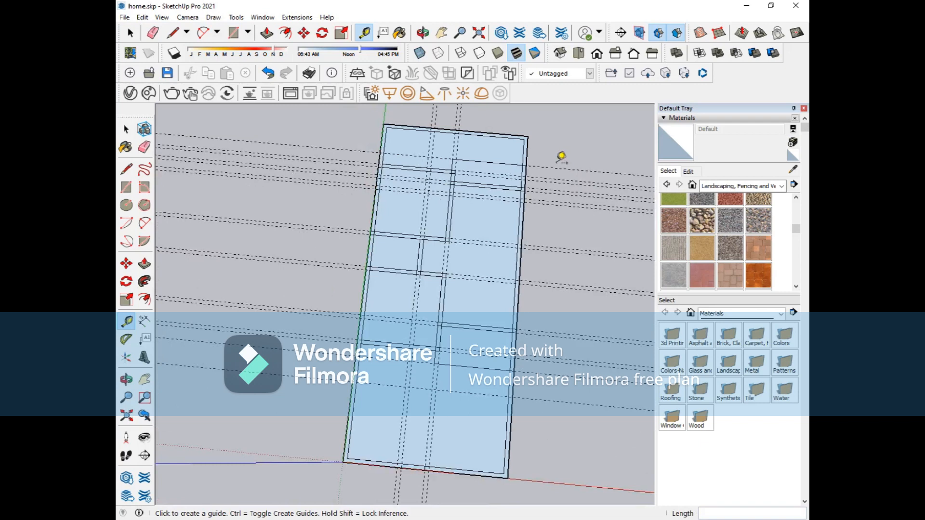
pyautogui.click(441, 33)
pyautogui.moveTo(470, 241); pyautogui.dragTo(448, 84)
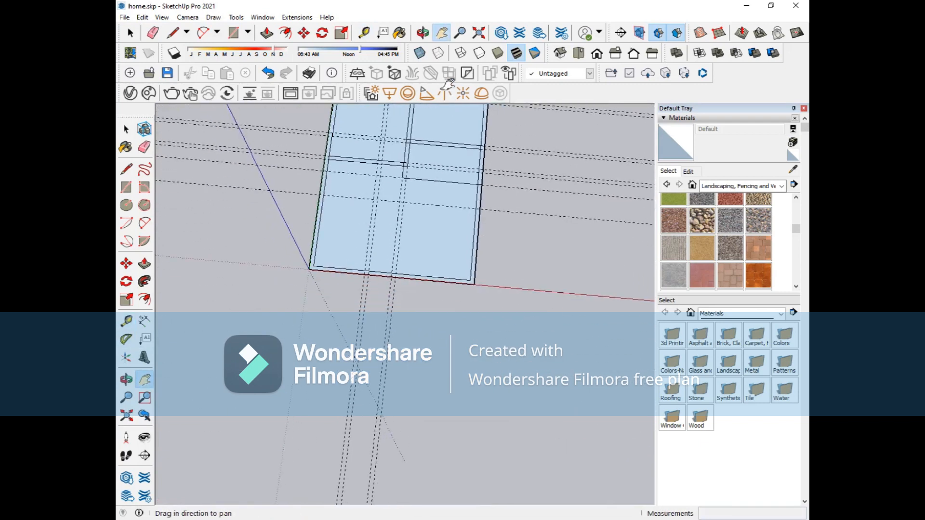
pyautogui.click(578, 53)
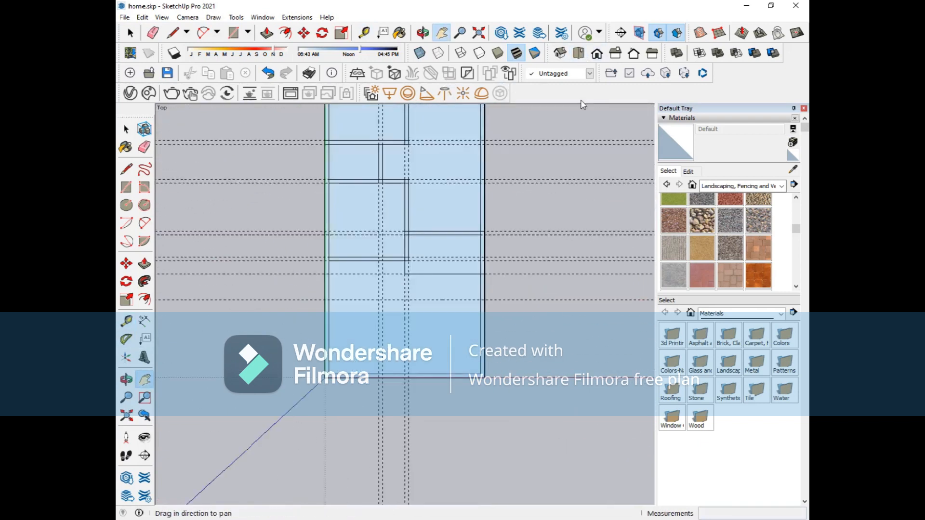
pyautogui.moveTo(426, 274); pyautogui.dragTo(462, 290, button='middle')
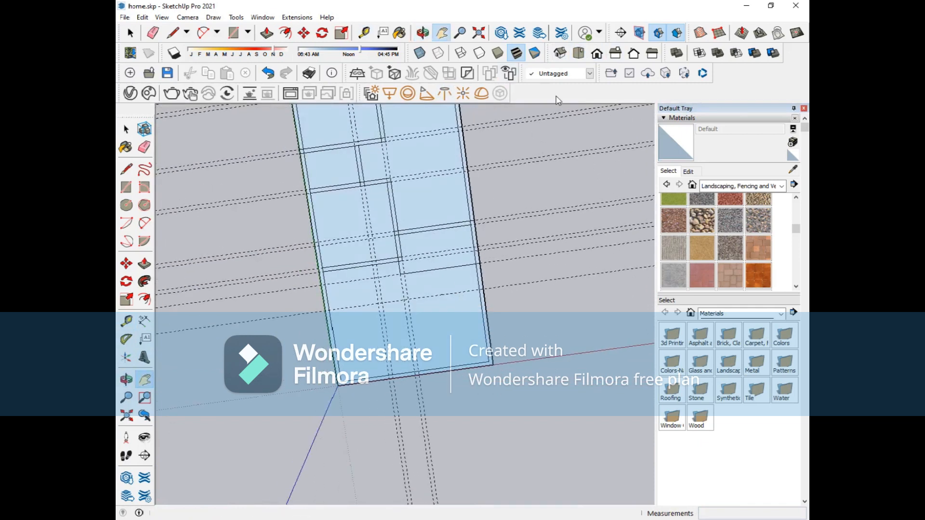
pyautogui.click(577, 54)
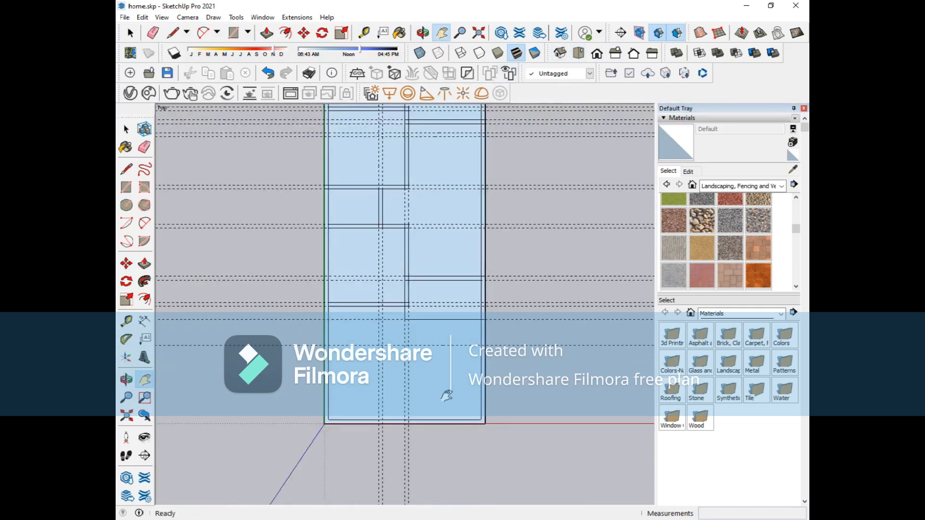
pyautogui.scroll(3, 418, 357)
pyautogui.scroll(-2, 417, 357)
pyautogui.scroll(3, 418, 357)
pyautogui.scroll(-2, 418, 357)
pyautogui.scroll(3, 417, 357)
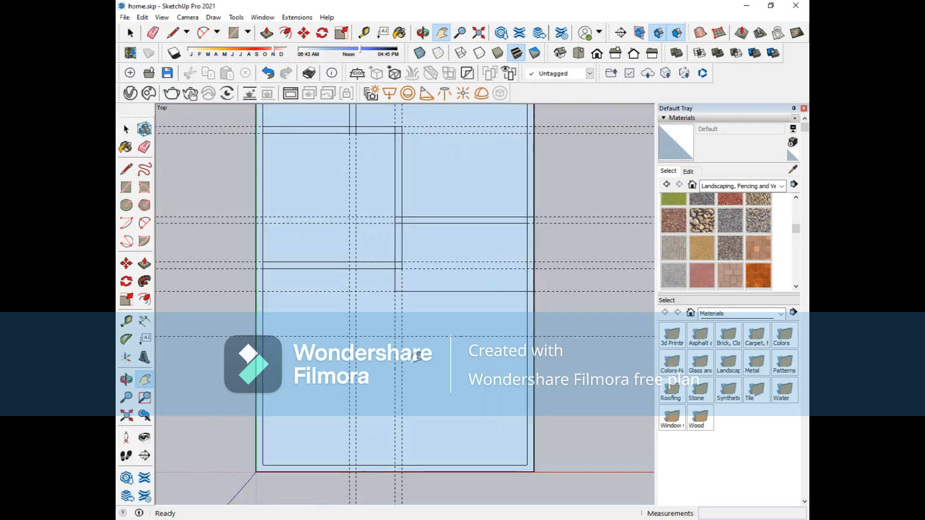
pyautogui.scroll(1, 465, 328)
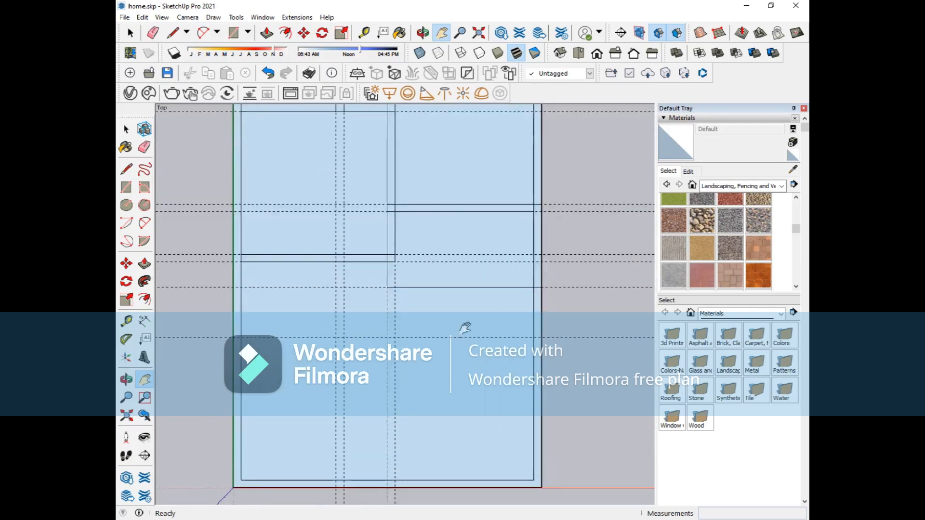
pyautogui.click(126, 187)
pyautogui.click(388, 288)
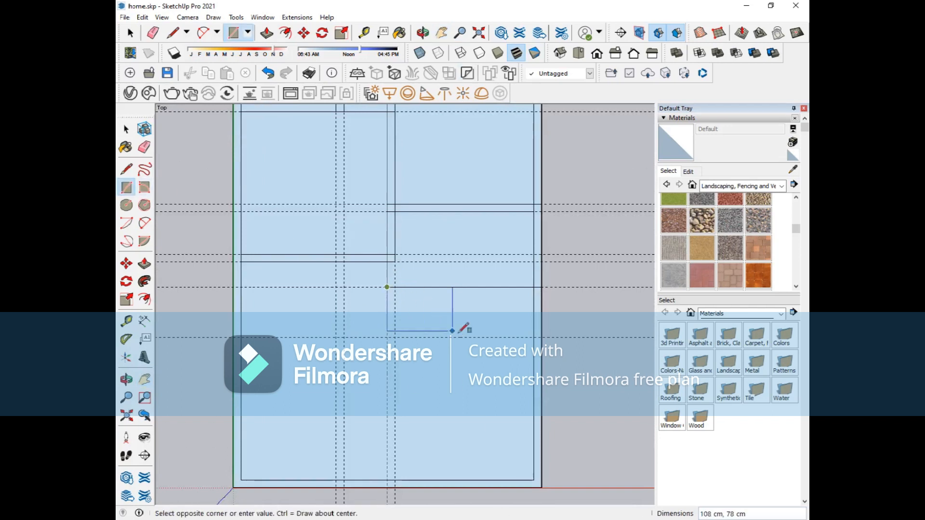
pyautogui.click(541, 338)
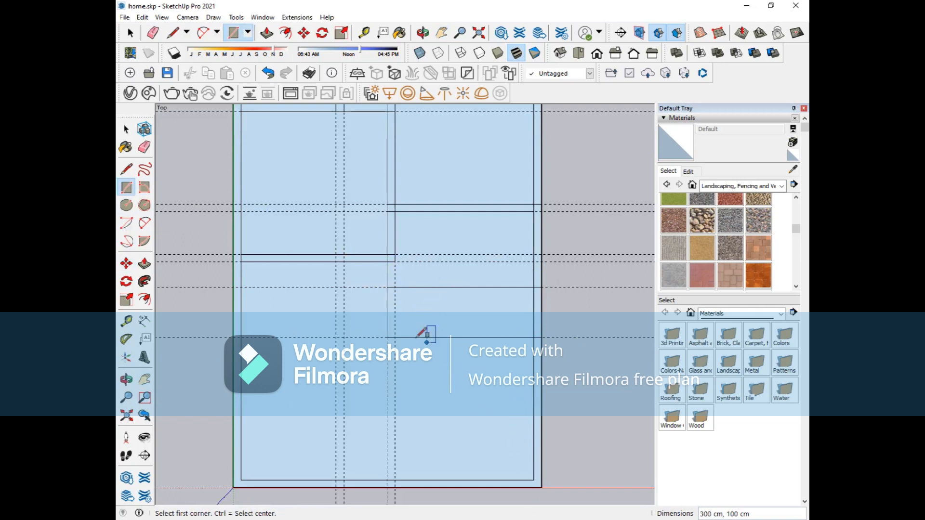
pyautogui.click(396, 321)
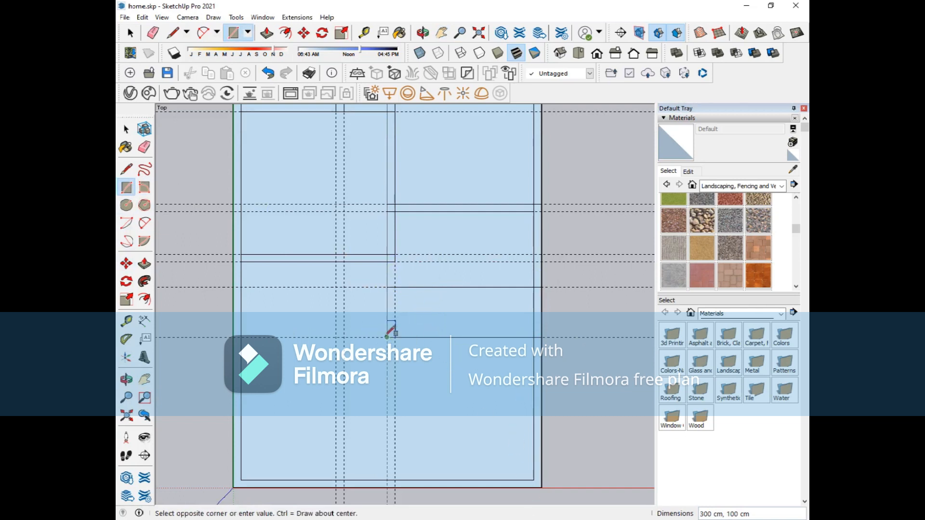
pyautogui.click(390, 480)
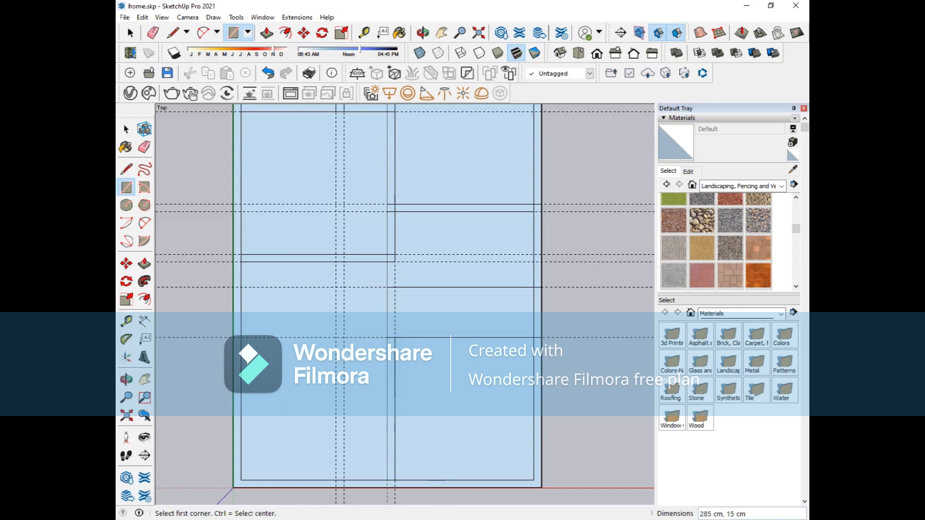
# Erase all the horizontal and vertical construction guides running across the floor plan
pyautogui.scroll(3, 461, 206)
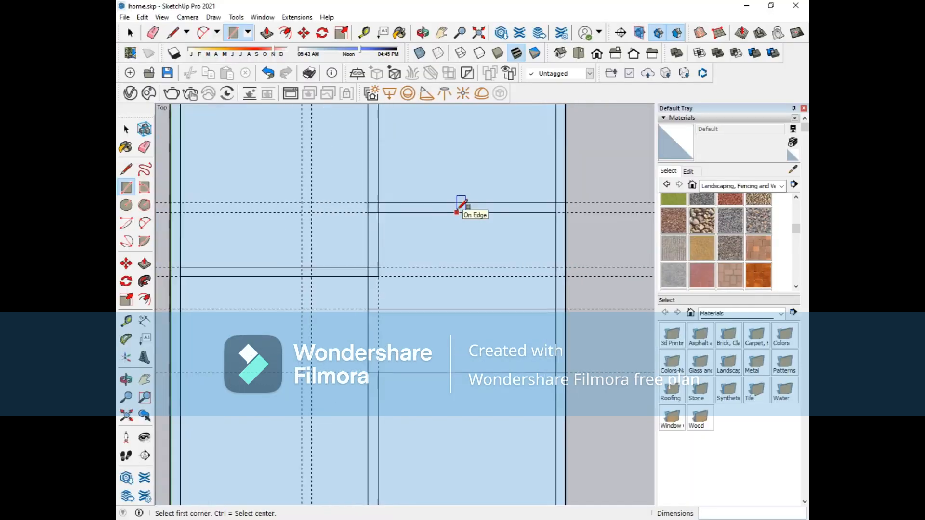
pyautogui.scroll(-5, 460, 205)
pyautogui.scroll(1, 462, 208)
pyautogui.scroll(-3, 461, 208)
pyautogui.scroll(1, 462, 208)
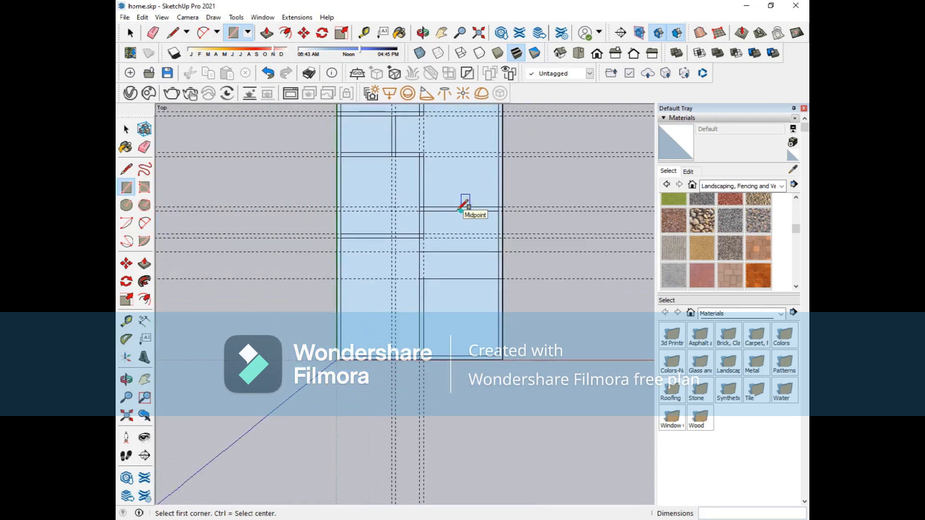
pyautogui.scroll(-2, 462, 207)
pyautogui.scroll(1, 462, 207)
pyautogui.scroll(-1, 462, 207)
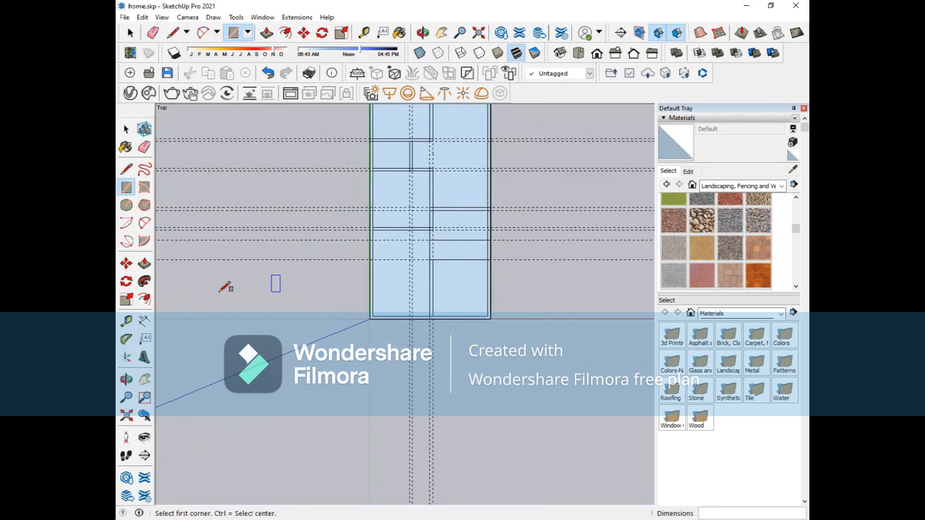
pyautogui.click(144, 380)
pyautogui.moveTo(450, 212); pyautogui.dragTo(449, 317)
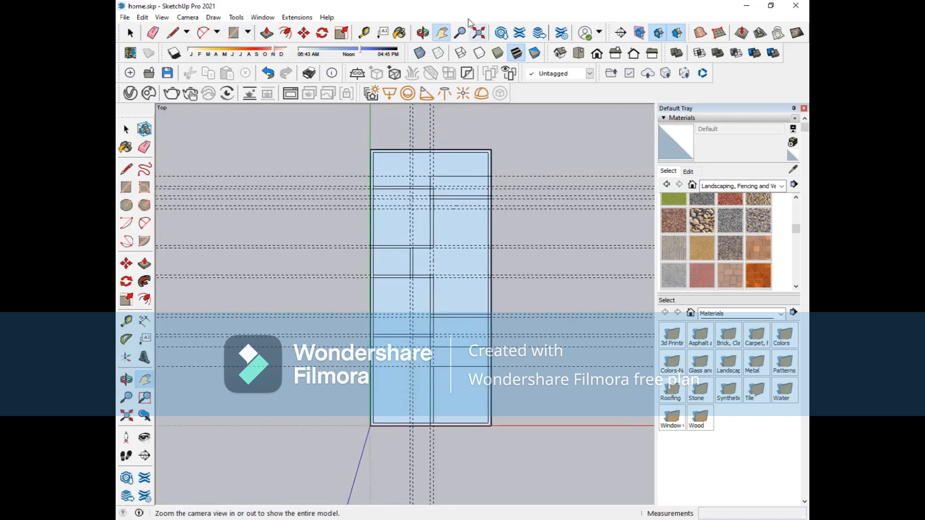
pyautogui.click(144, 147)
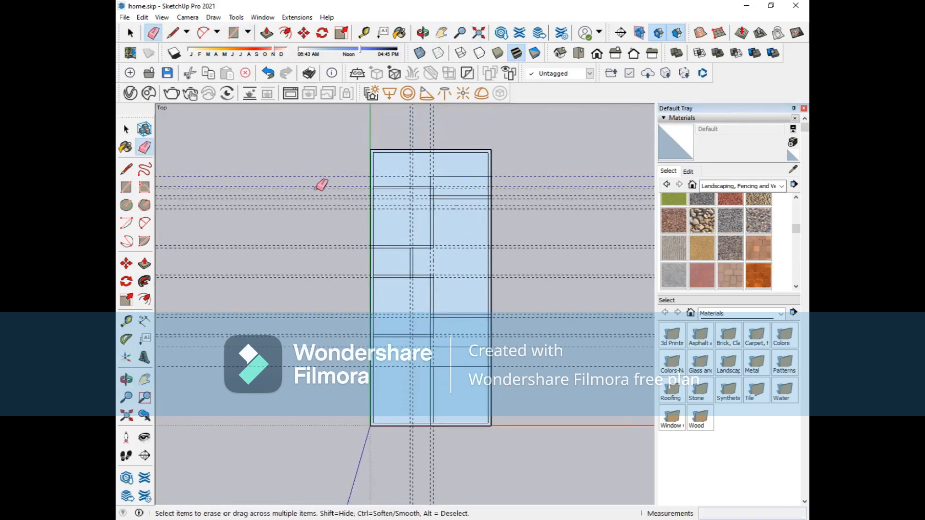
pyautogui.moveTo(312, 375); pyautogui.dragTo(365, 173)
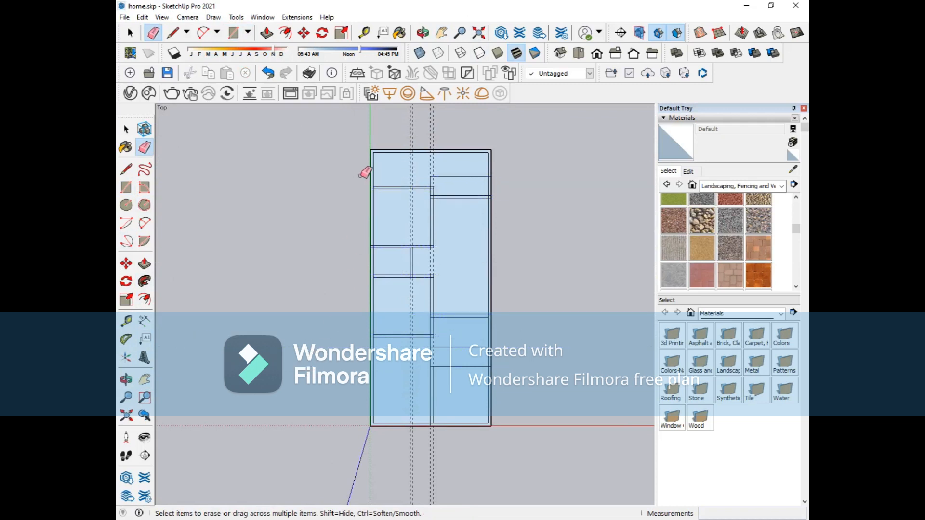
pyautogui.moveTo(440, 140)
pyautogui.mouseDown()
pyautogui.moveTo(409, 130)
pyautogui.moveTo(450, 132)
pyautogui.mouseUp()
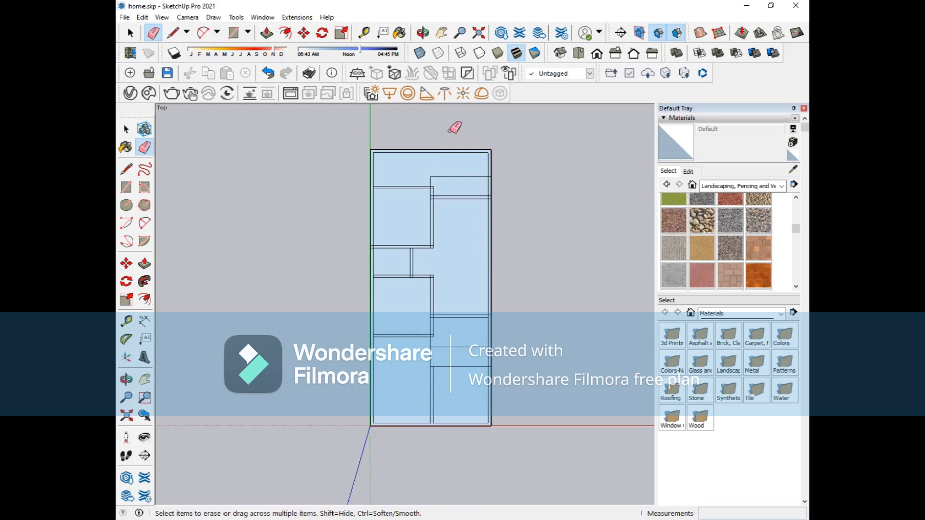
# Undo the guide erasures to bring the guides back, and redo them to clear the plan again
pyautogui.hotkey('ctrl', 'z')
pyautogui.hotkey('ctrl', 'z')
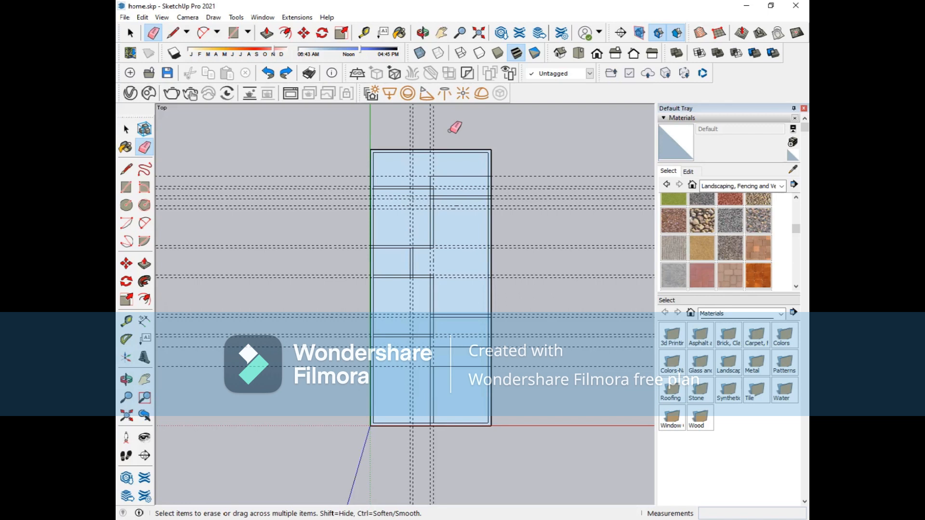
pyautogui.hotkey('ctrl', 'y')
pyautogui.hotkey('ctrl', 'y')
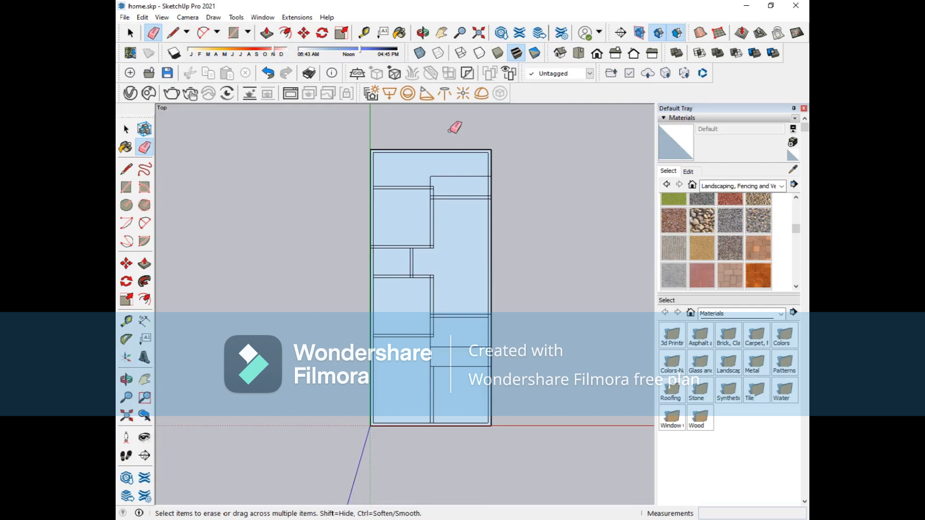
# Examine the cleaned-up floor plan and its wall outlines from isometric and orbited viewpoints
pyautogui.click(560, 53)
pyautogui.moveTo(344, 328)
pyautogui.mouseDown(button='middle')
pyautogui.moveTo(492, 398)
pyautogui.moveTo(449, 408)
pyautogui.mouseUp(button='middle')
pyautogui.middleClick(399, 394)
pyautogui.middleClick(399, 394)
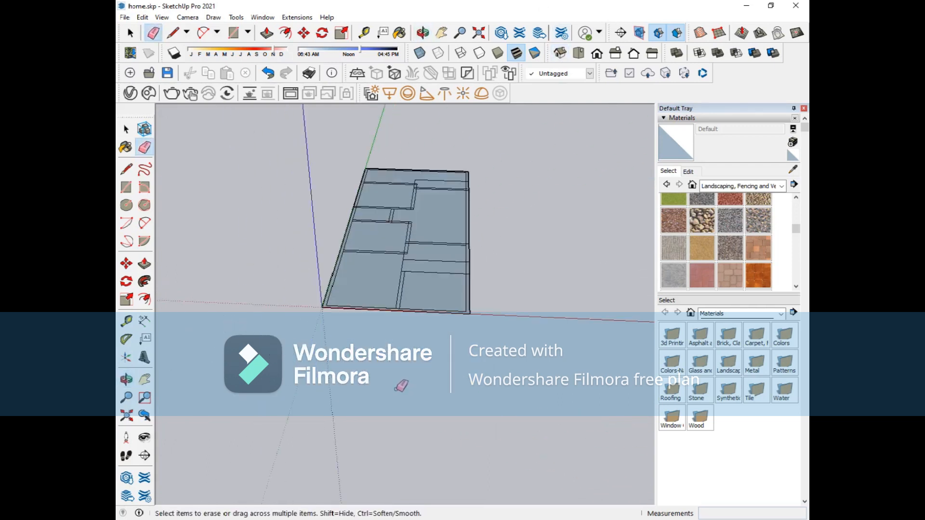
pyautogui.scroll(8, 452, 223)
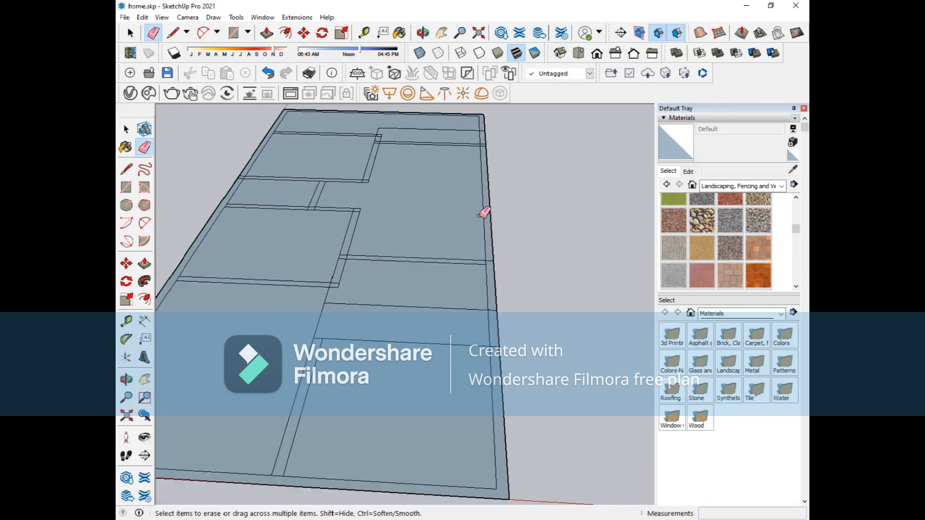
pyautogui.scroll(-2, 482, 214)
pyautogui.click(127, 379)
pyautogui.moveTo(481, 265)
pyautogui.mouseDown()
pyautogui.moveTo(410, 358)
pyautogui.moveTo(419, 273)
pyautogui.moveTo(443, 251)
pyautogui.mouseUp()
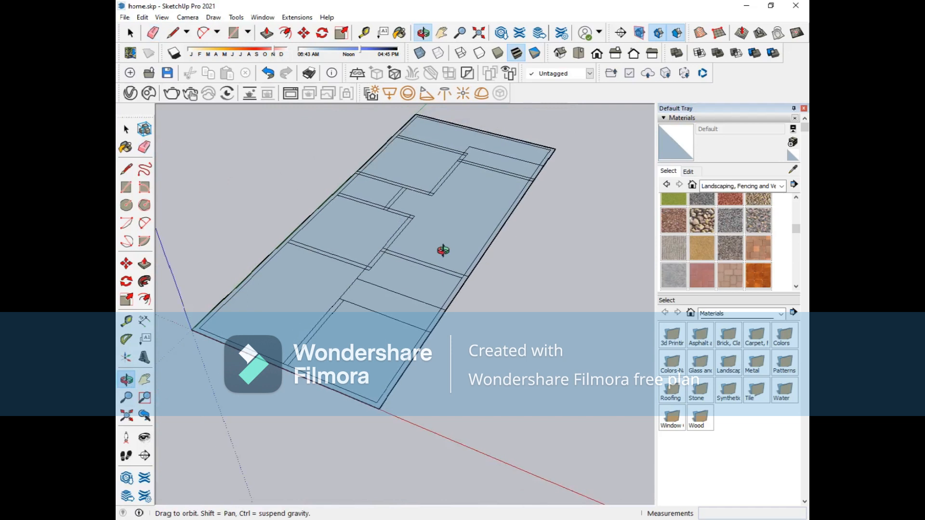
# Draw a 15 cm line extending the long wall's inner edge from the corner near the origin to the outer short edge
pyautogui.hotkey('alt', 'Tab')
pyautogui.click(465, 274)
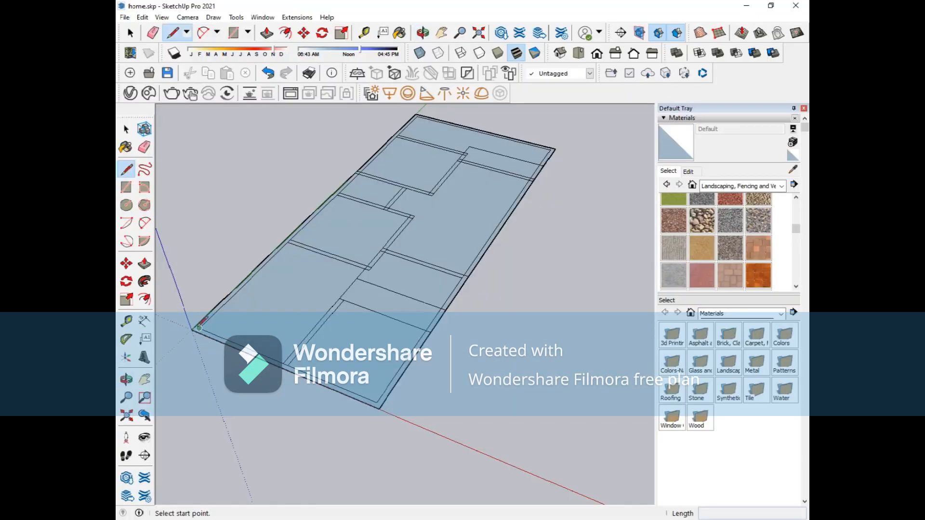
pyautogui.click(199, 328)
pyautogui.scroll(5, 196, 330)
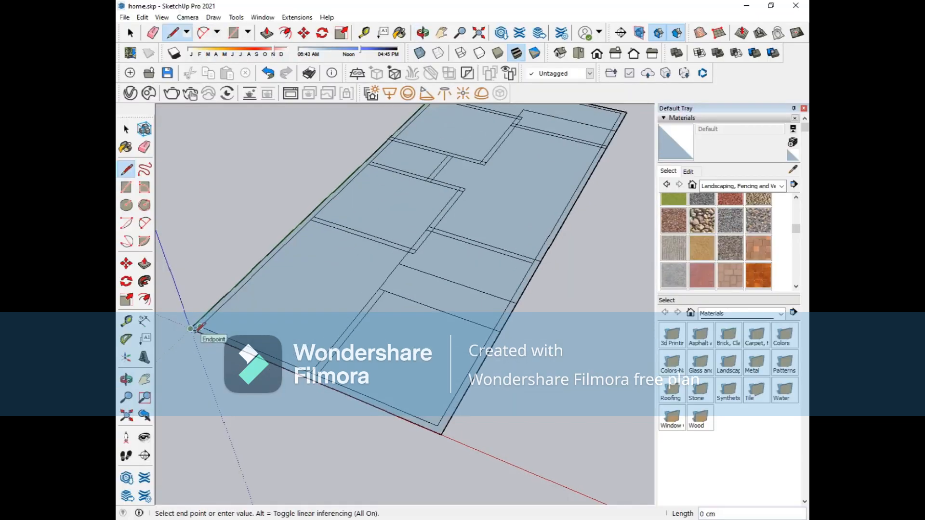
pyautogui.scroll(5, 193, 329)
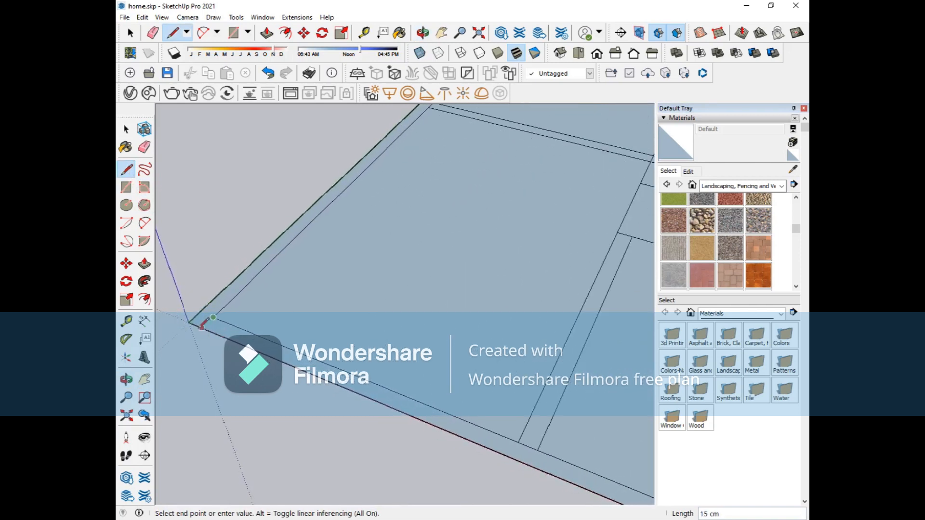
pyautogui.press('Escape')
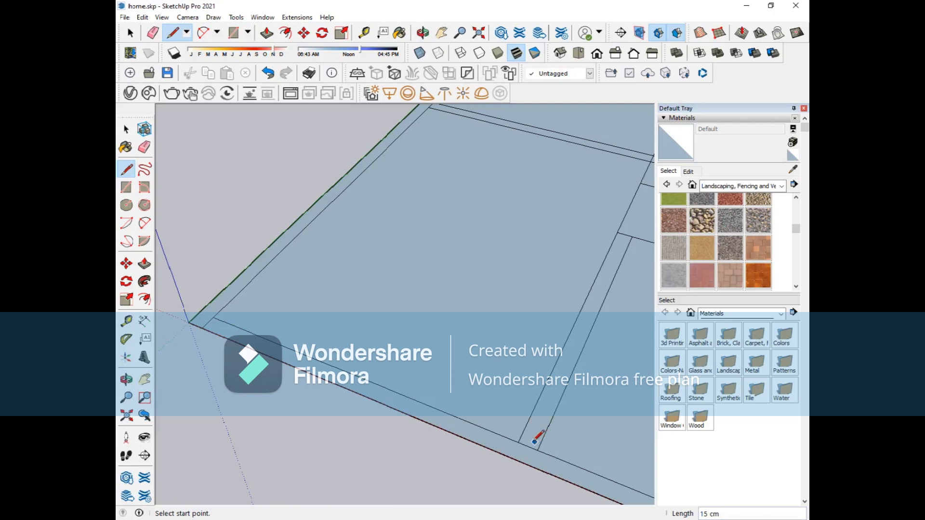
# Check the reference video, and draw a 15 cm line extending the interior wall's near-origin side to the same outer short edge
pyautogui.hotkey('alt', 'Tab')
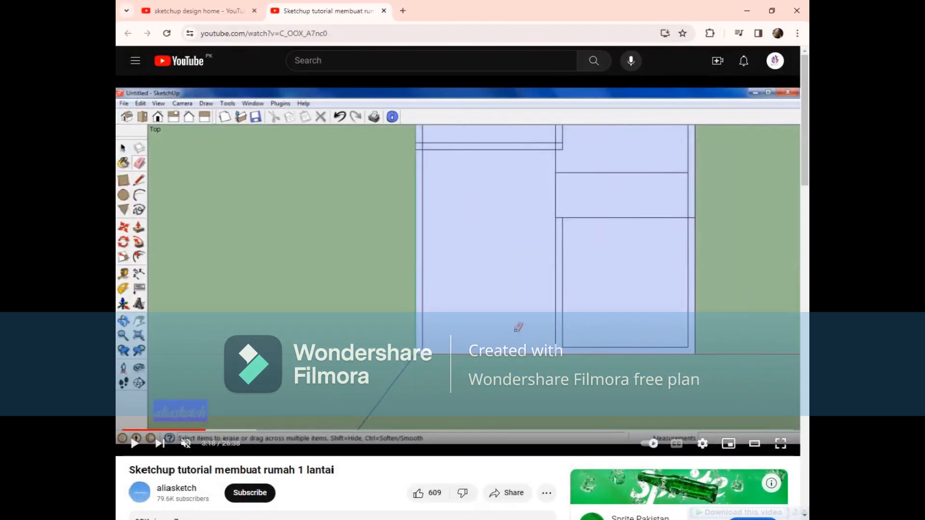
pyautogui.hotkey('alt', 'Tab')
pyautogui.click(518, 442)
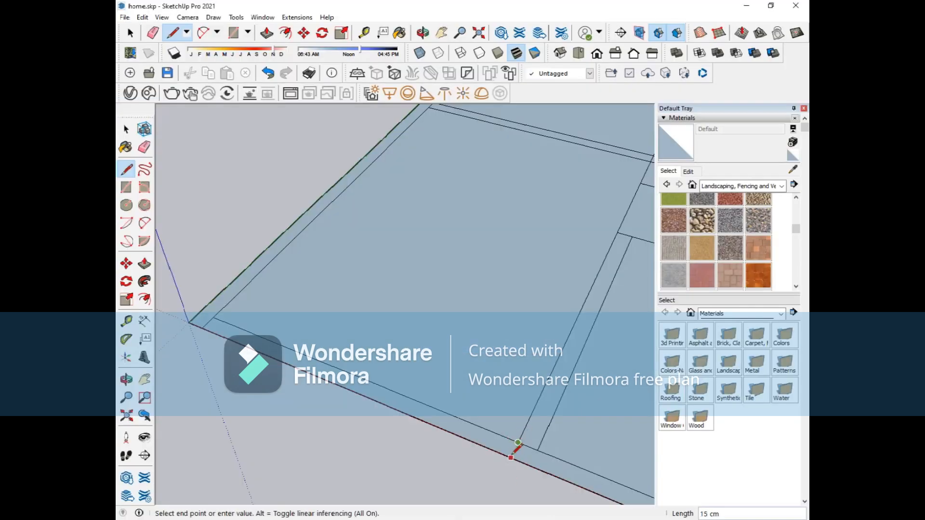
pyautogui.click(512, 456)
pyautogui.scroll(-4, 473, 311)
pyautogui.scroll(-2, 470, 313)
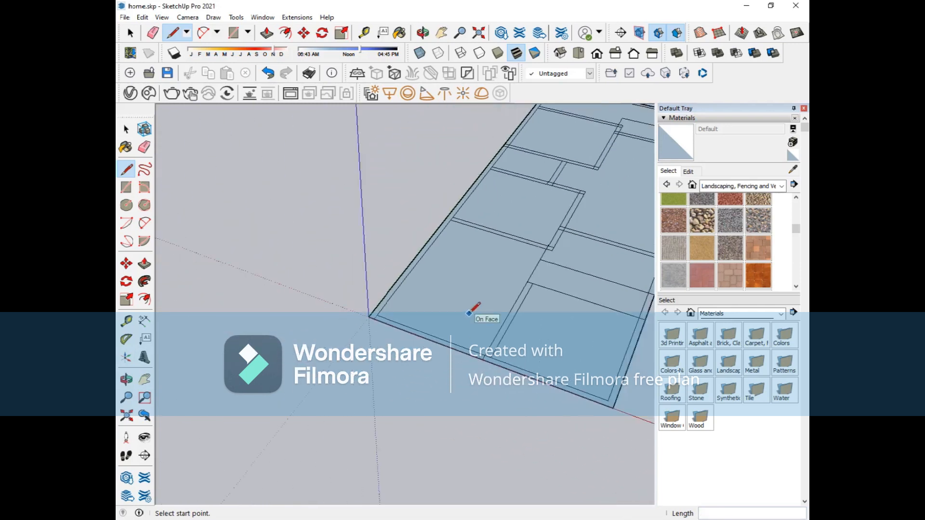
pyautogui.scroll(-3, 469, 313)
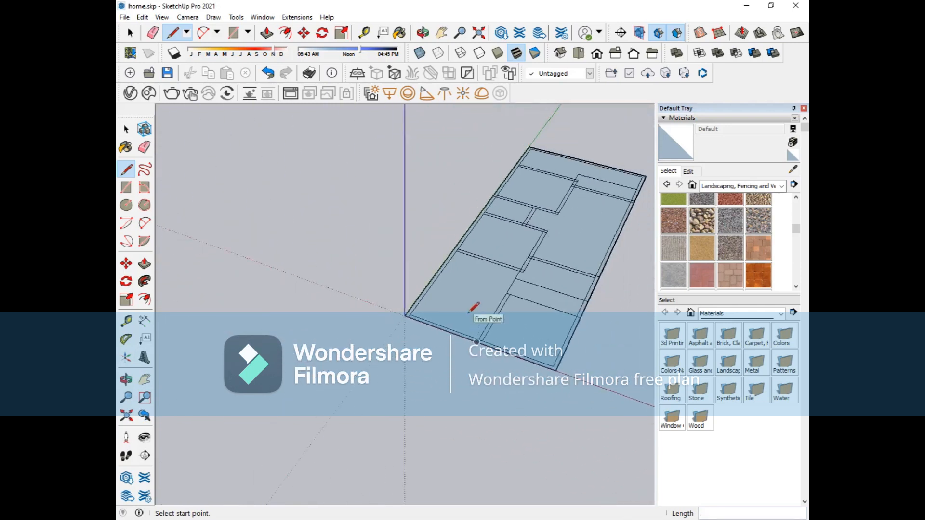
pyautogui.click(126, 379)
pyautogui.moveTo(520, 343); pyautogui.dragTo(606, 337)
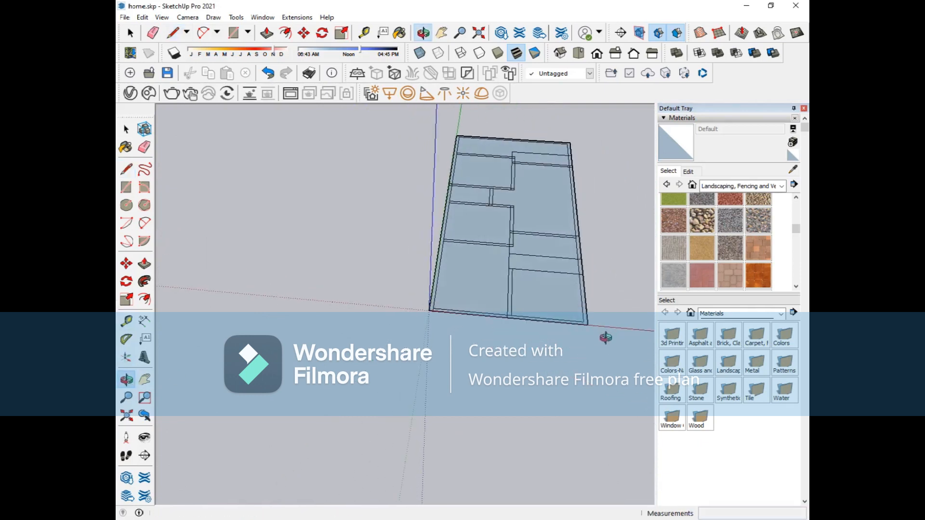